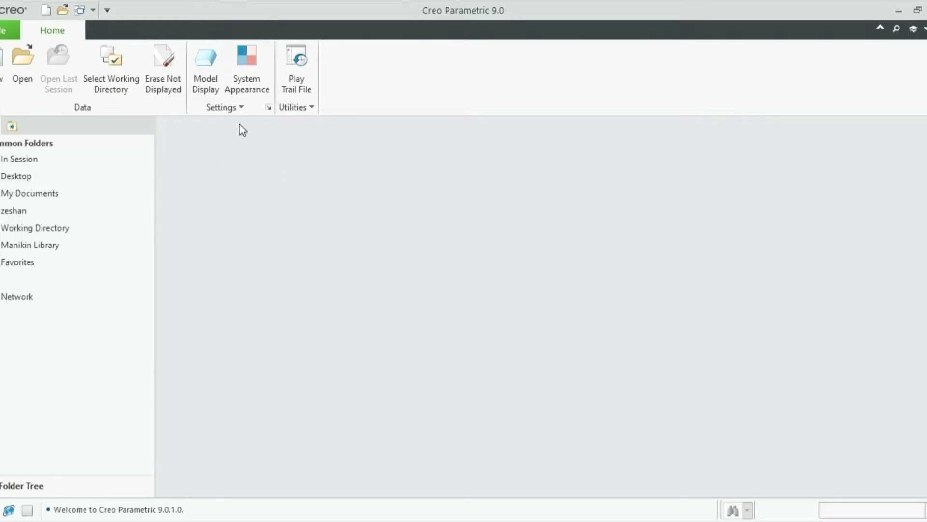
- Create a new part and start an Extrude sketch on the TOP plane
click(2, 61)
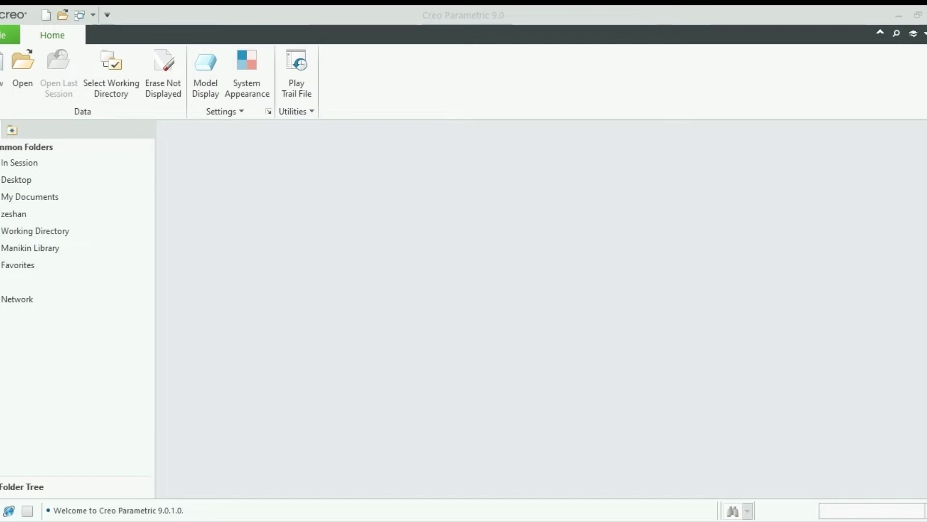
click(529, 412)
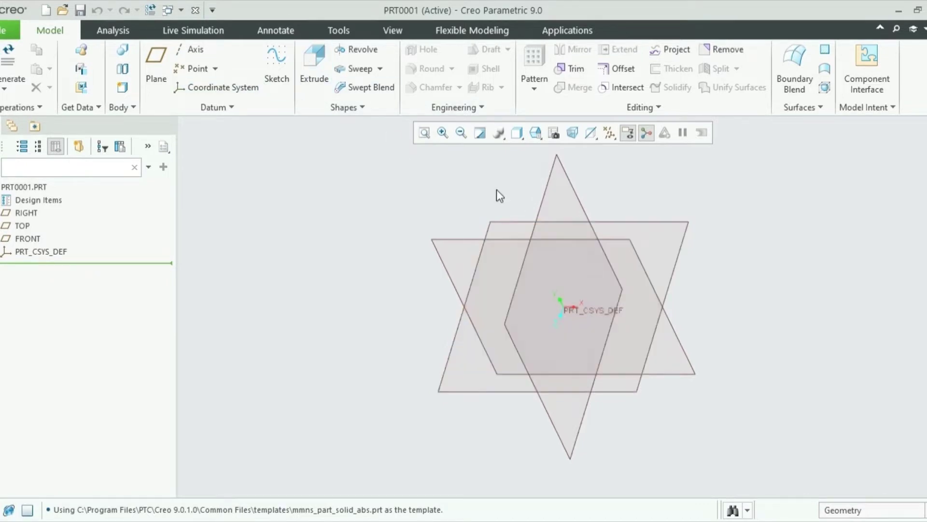
click(310, 68)
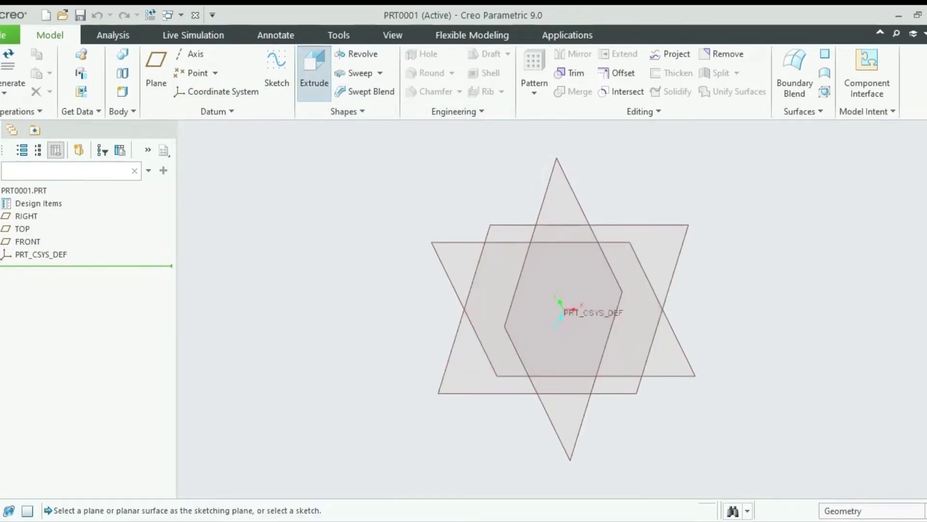
click(503, 223)
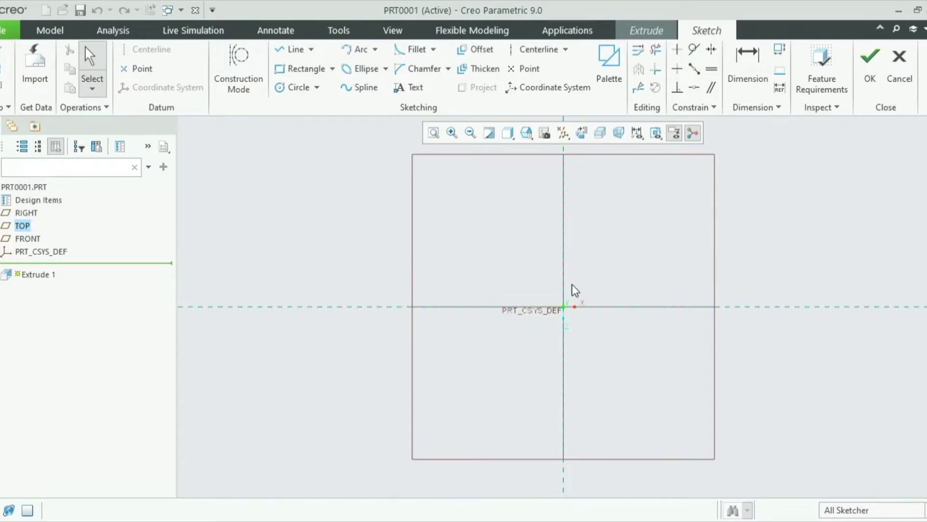
- Sketch a circle centred on the origin, set its diameter to 1500 mm and finish the sketch
click(292, 90)
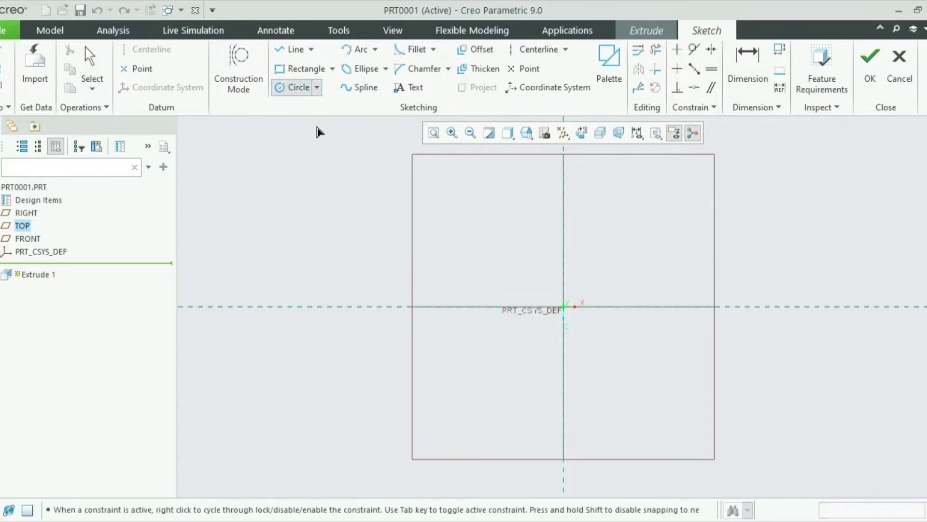
click(564, 307)
click(675, 333)
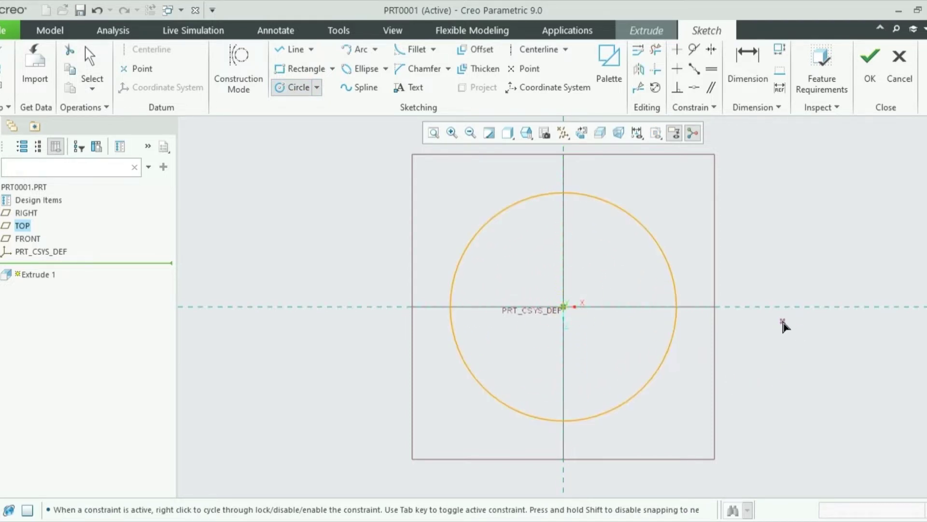
middle_click(758, 317)
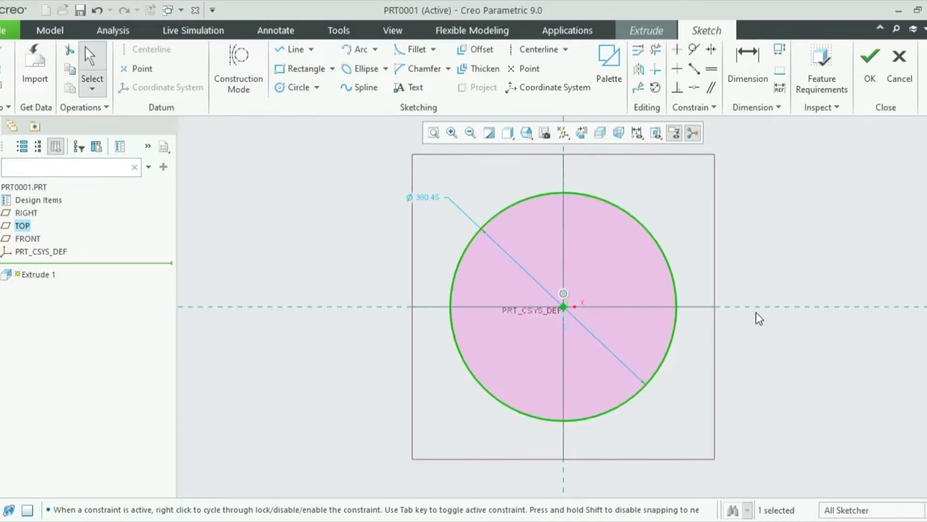
double_click(428, 198)
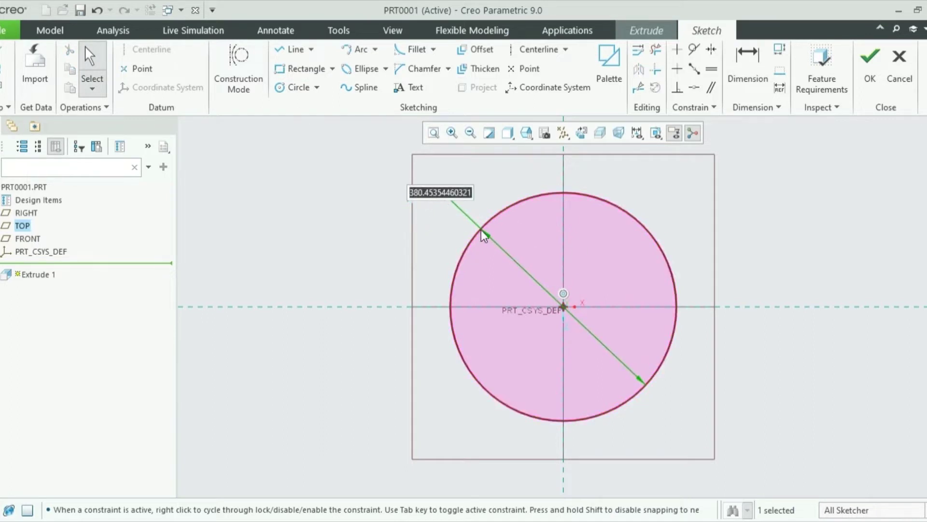
text(150)
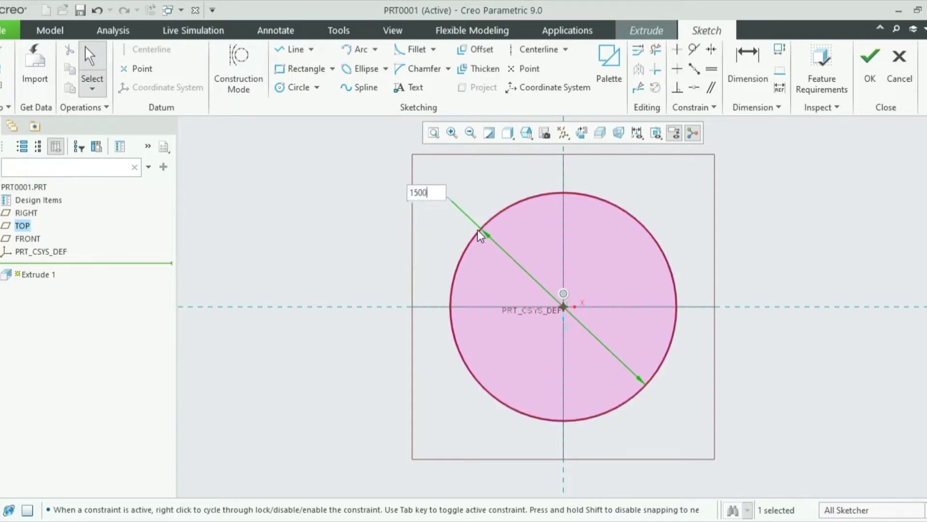
text(0)
key(Return)
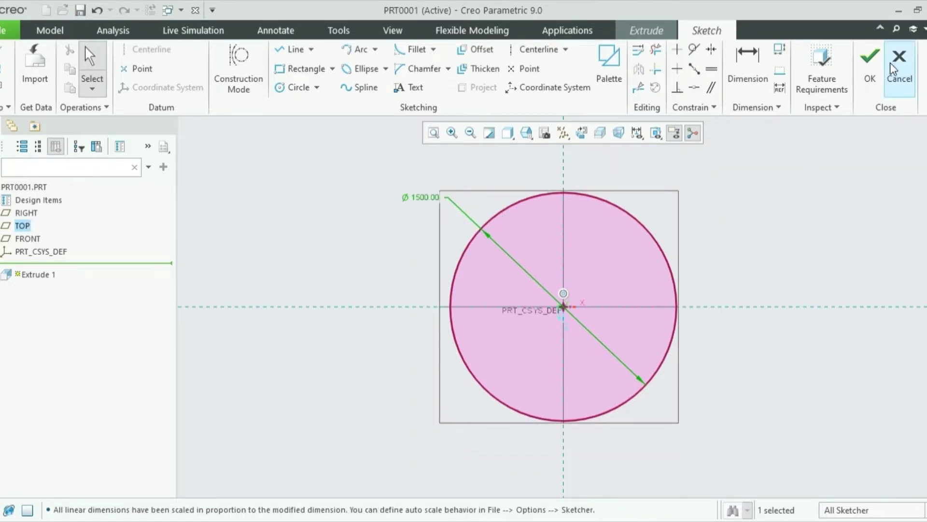
click(870, 67)
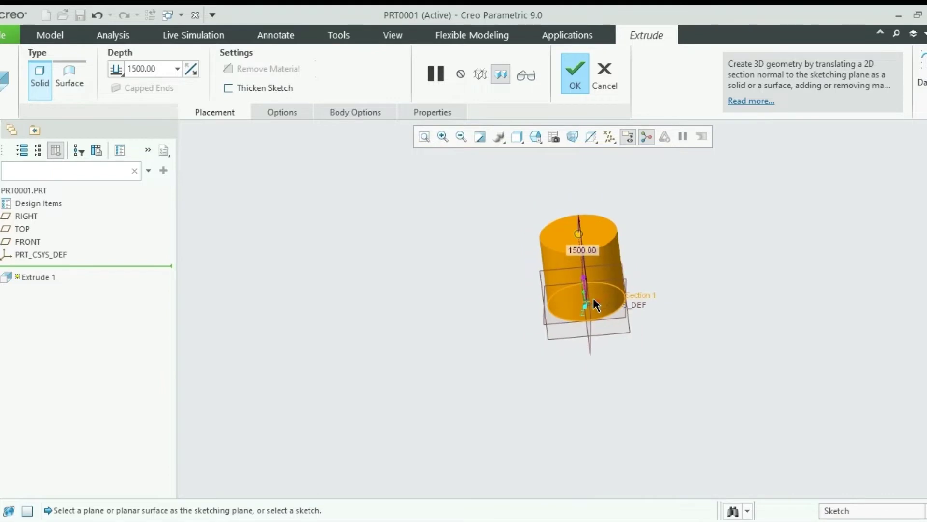
- Extrude the circle 1500 mm upward from the TOP plane as a solid cylinder
scroll(593, 298, up, 2)
click(575, 286)
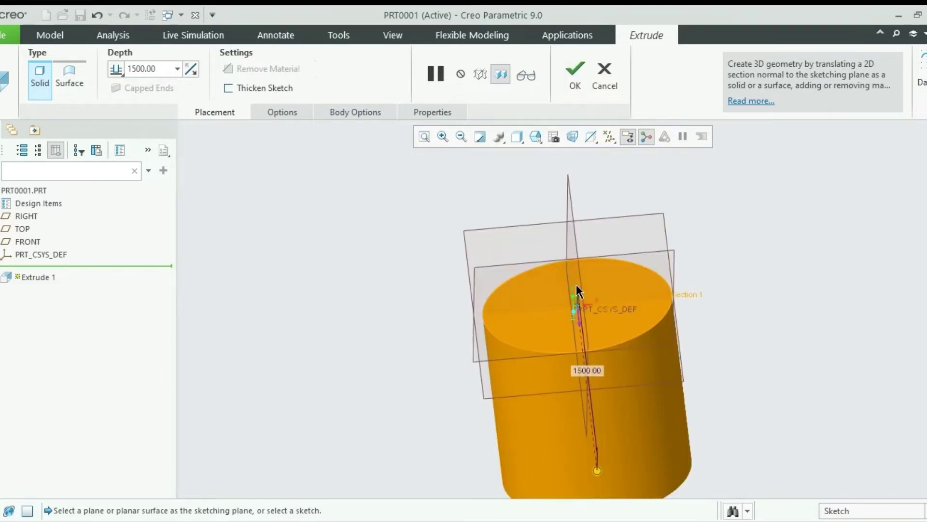
click(579, 319)
scroll(578, 318, down, 2)
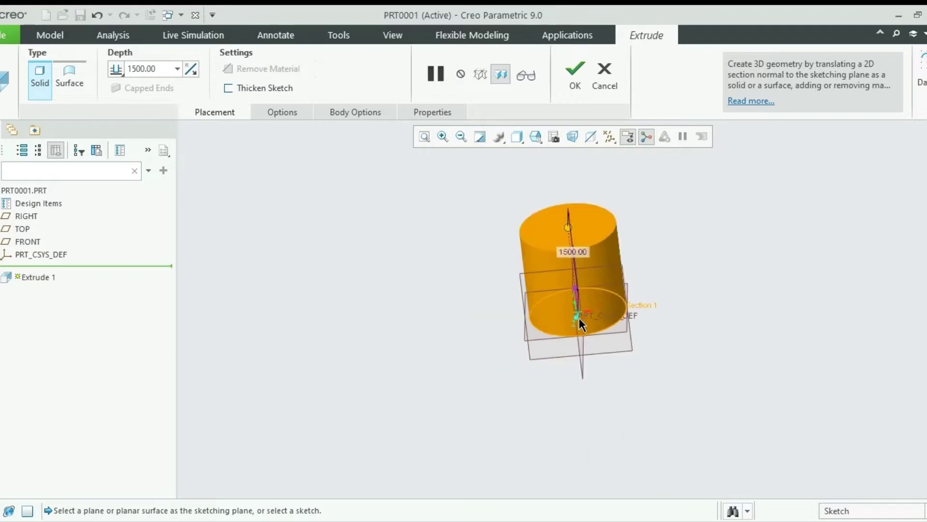
scroll(604, 239, up, 2)
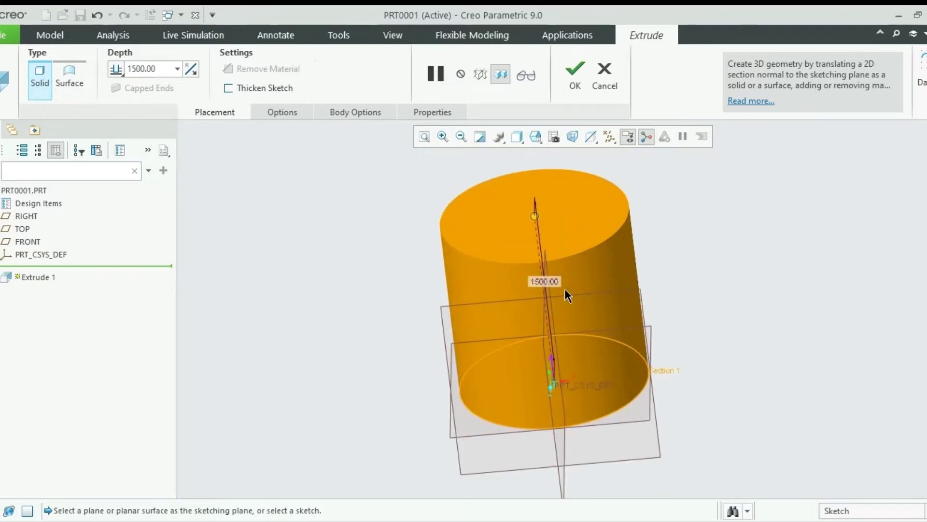
middle_drag(573, 288, 604, 259)
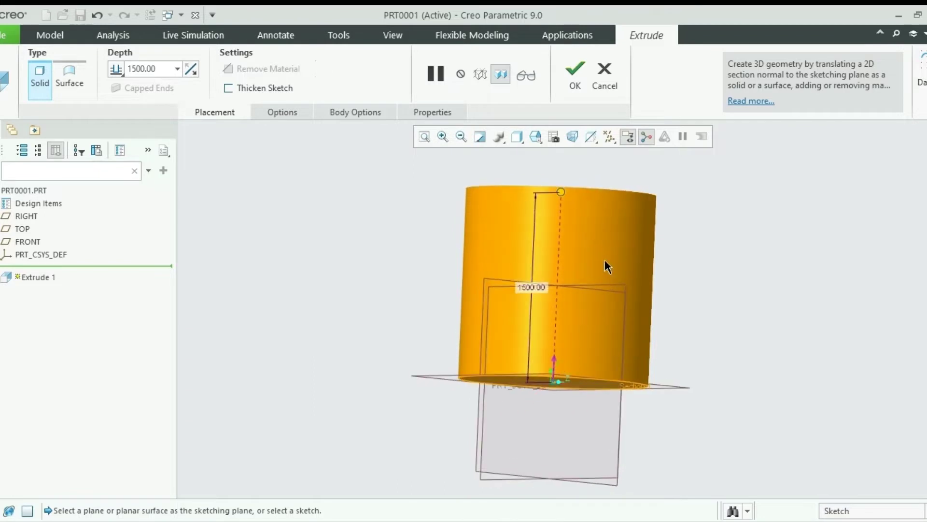
double_click(528, 288)
text(1500)
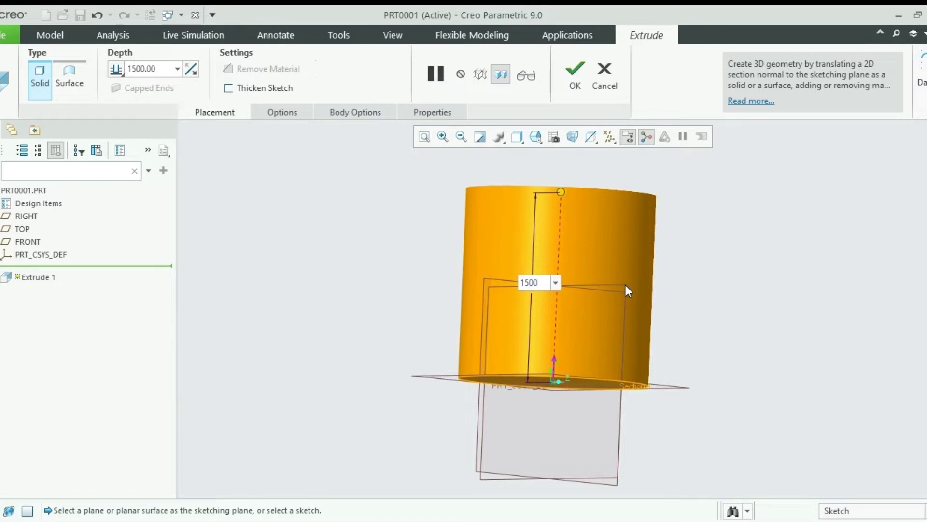
key(Return)
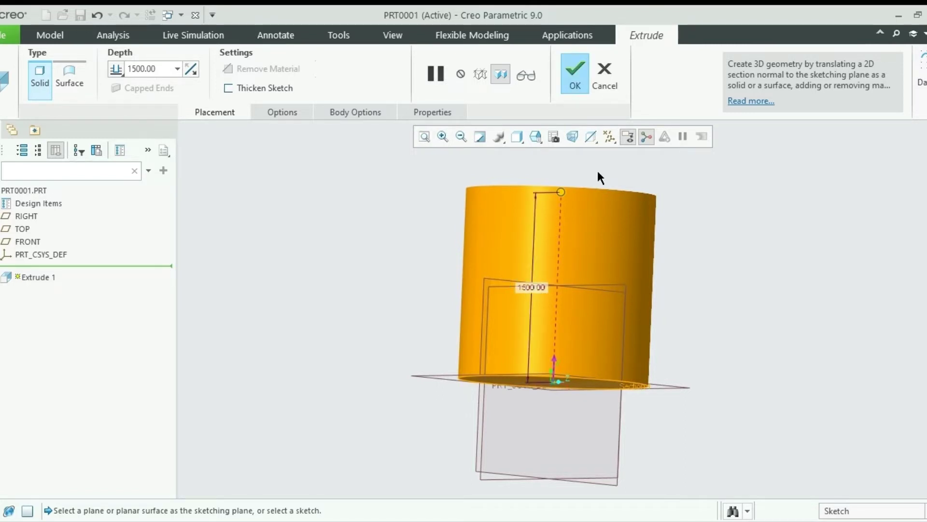
click(574, 70)
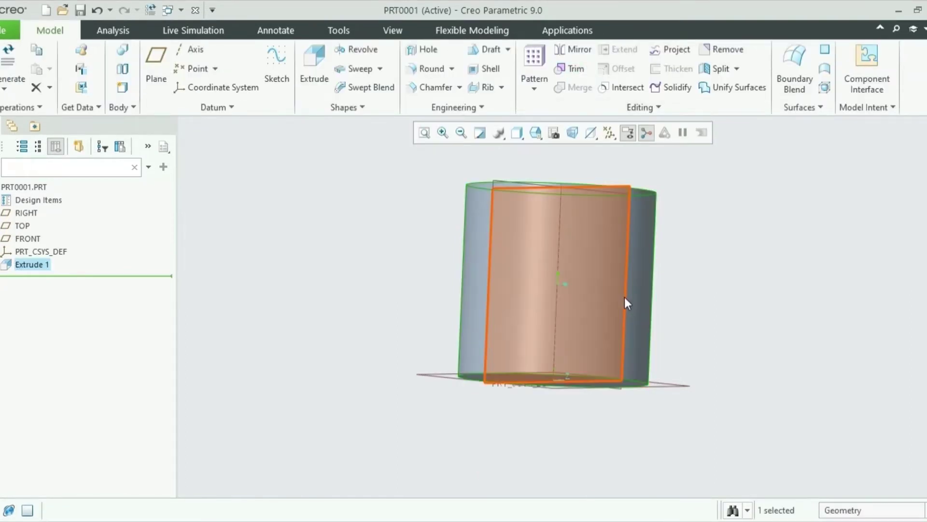
- Start a Revolve sketch on the FRONT plane
mouse_move(620, 287)
middle_down()
mouse_move(515, 300)
mouse_move(497, 275)
mouse_move(553, 285)
mouse_move(484, 303)
middle_up()
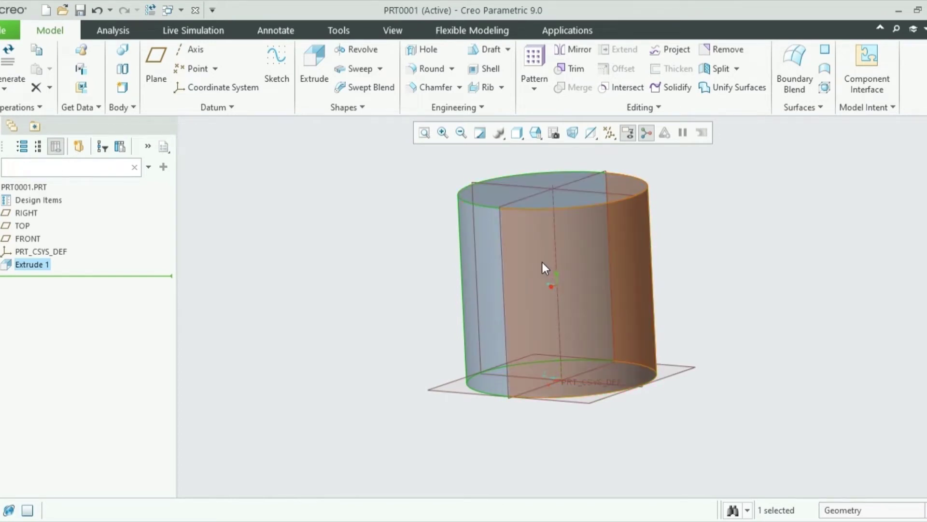
click(512, 203)
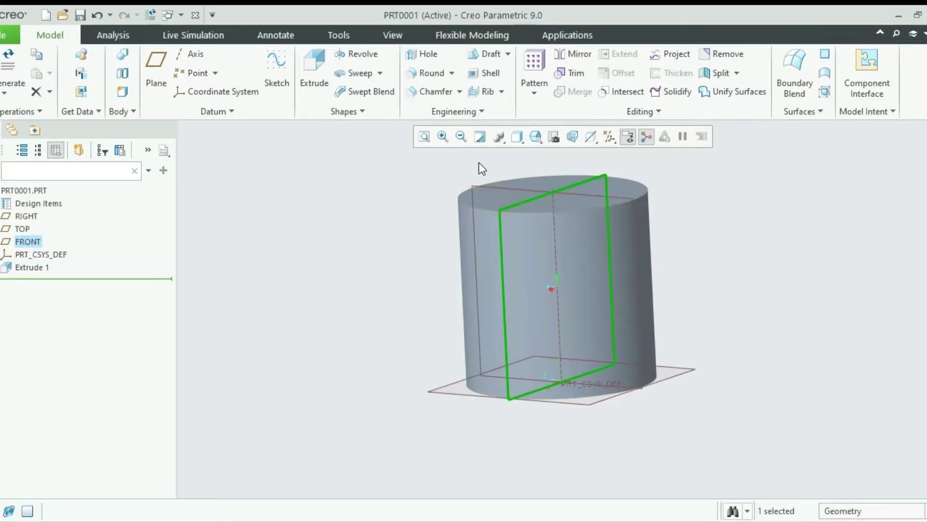
click(361, 59)
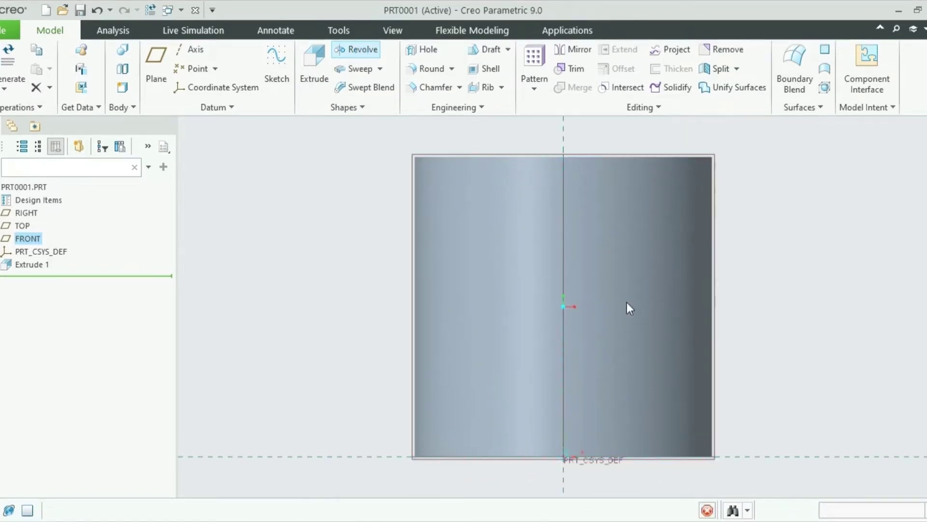
scroll(604, 261, up, 5)
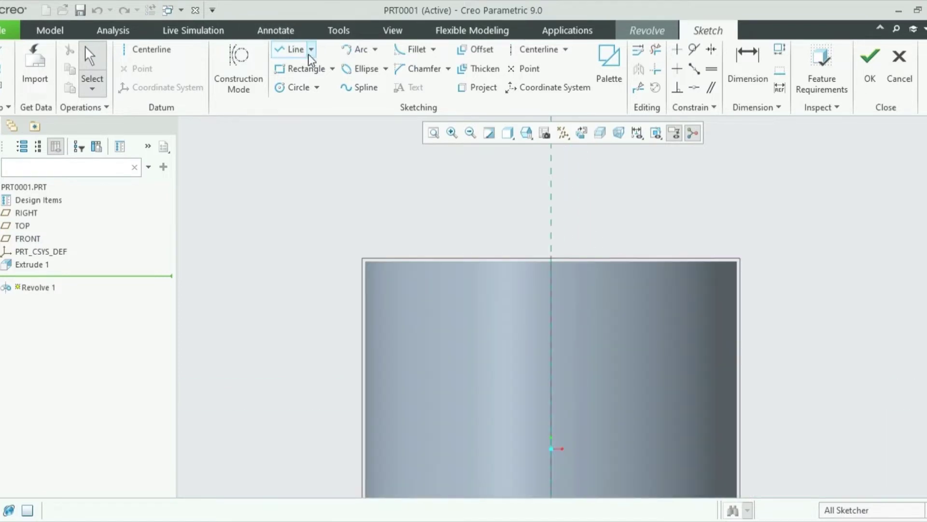
- Draw a vertical line upward along the central axis from the cylinder's top edge and set its length to 200 mm
click(292, 54)
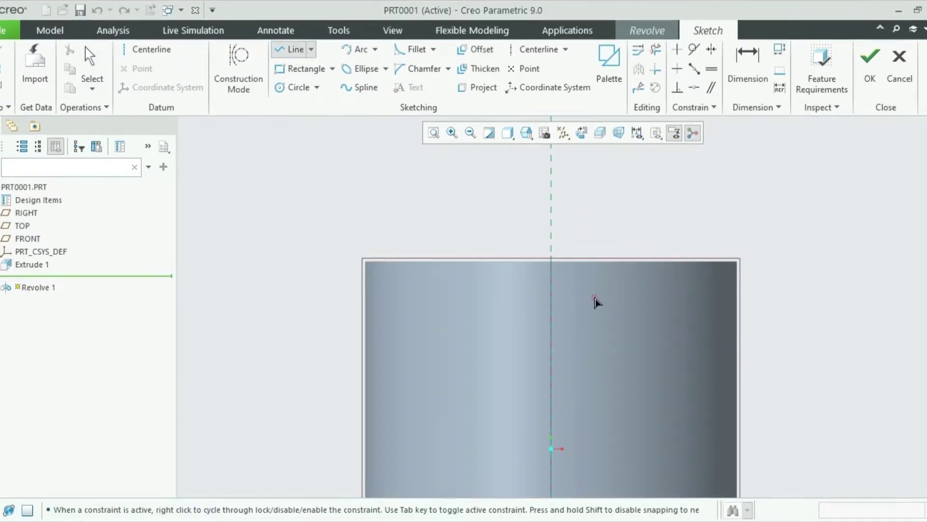
click(551, 257)
click(551, 193)
middle_click(647, 233)
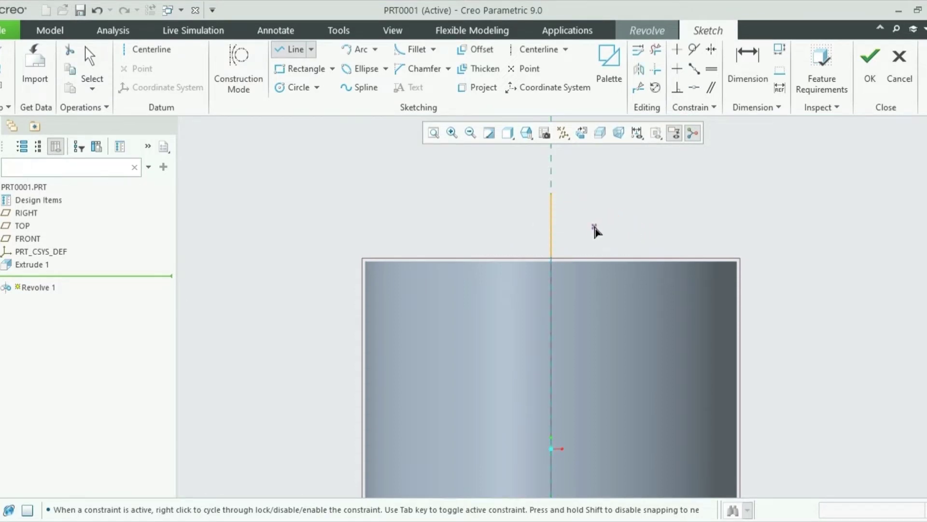
middle_click(596, 230)
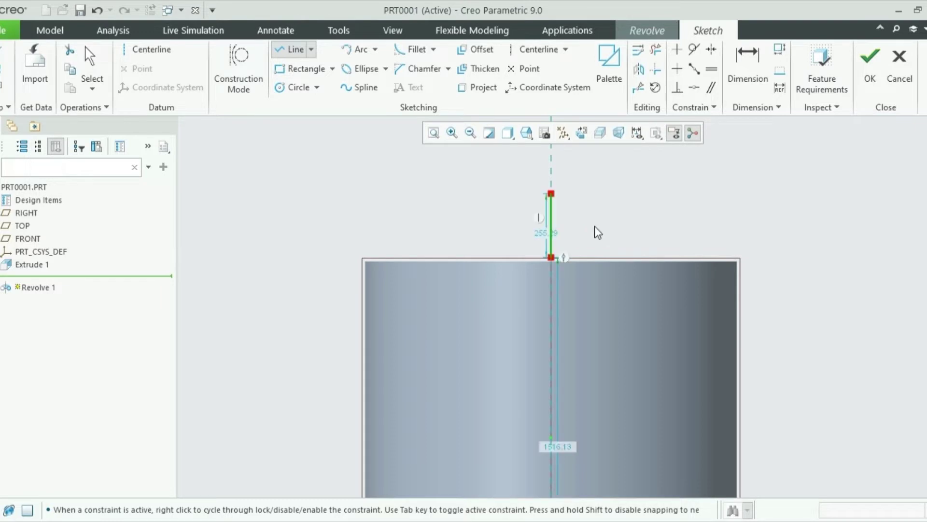
double_click(539, 233)
text(200)
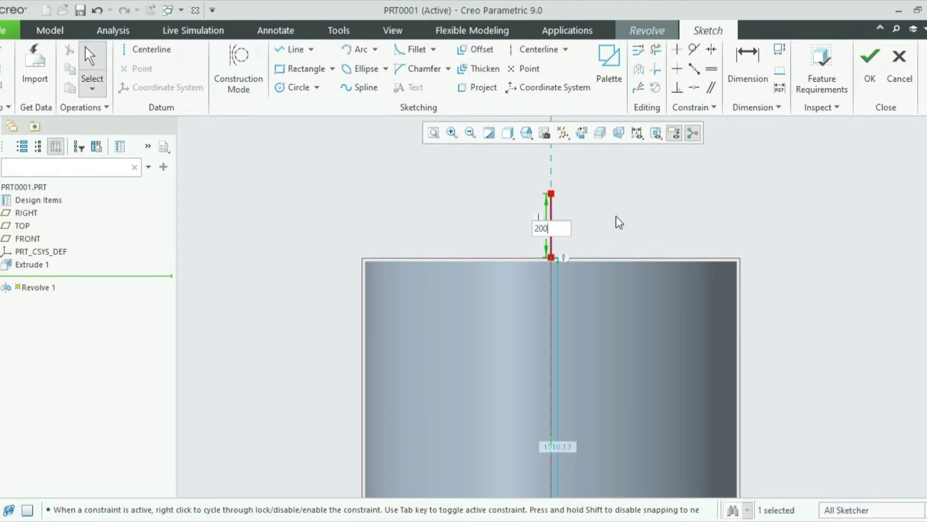
key(Return)
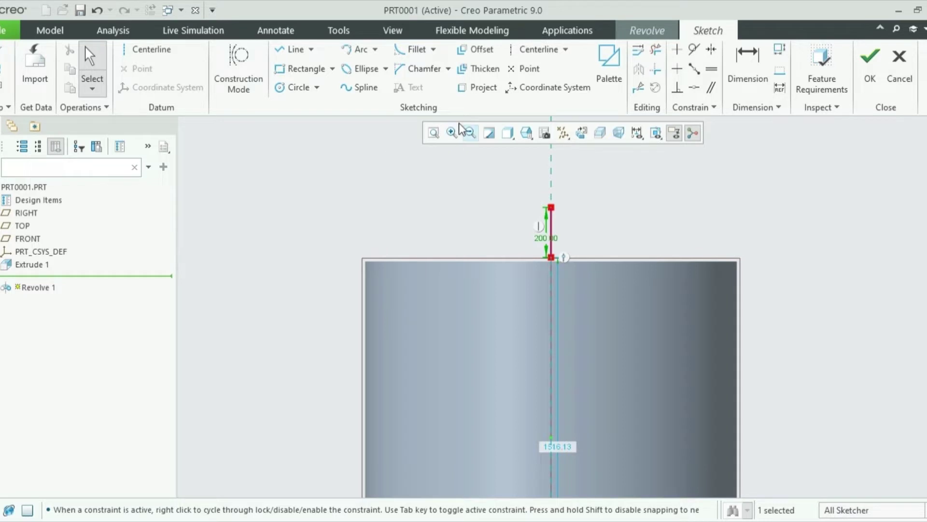
- Draw an arc bulging upward from the vertical line's upper end to the cylinder's upper-left corner
scroll(393, 231, up, 2)
scroll(393, 232, down, 3)
scroll(398, 242, up, 1)
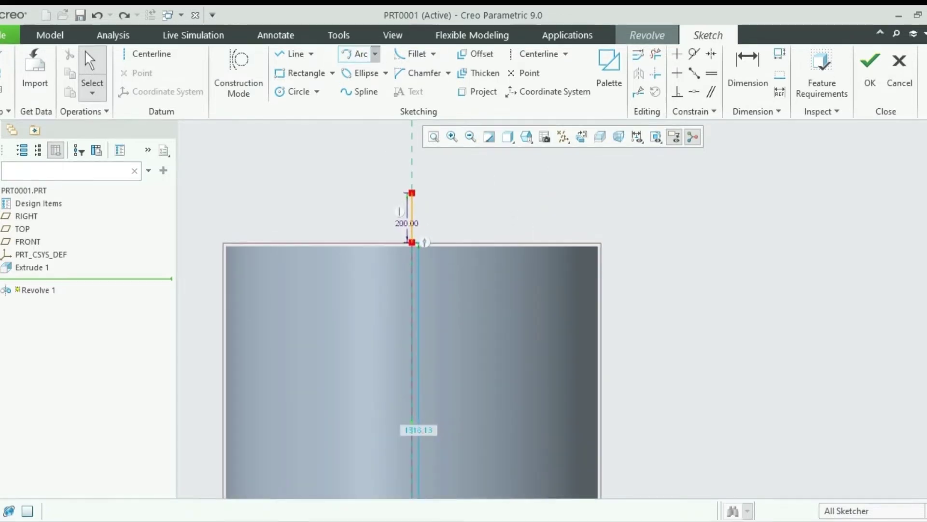
click(357, 54)
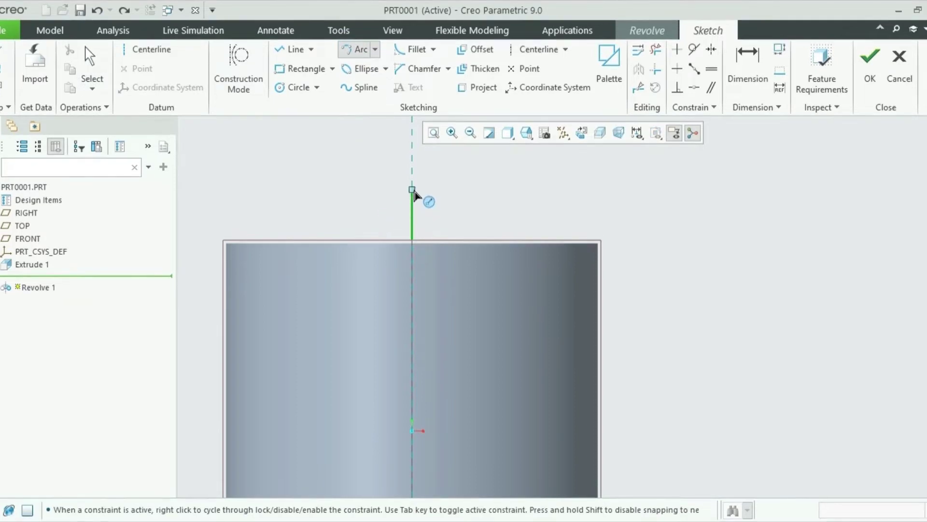
click(226, 243)
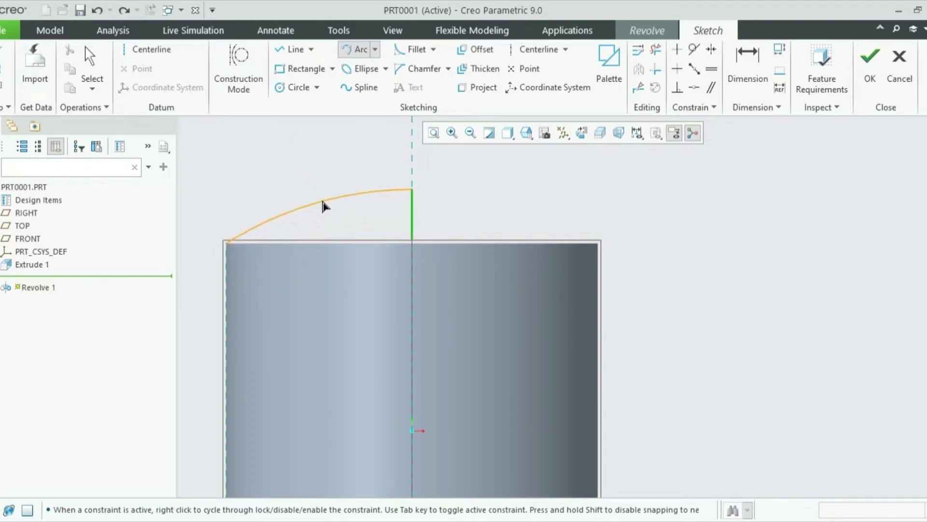
scroll(324, 207, down, 2)
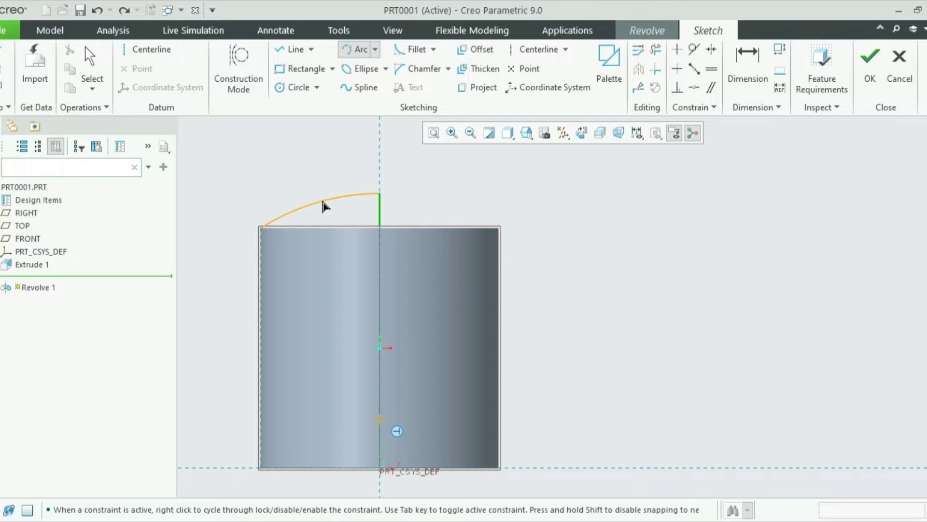
click(310, 182)
middle_click(311, 183)
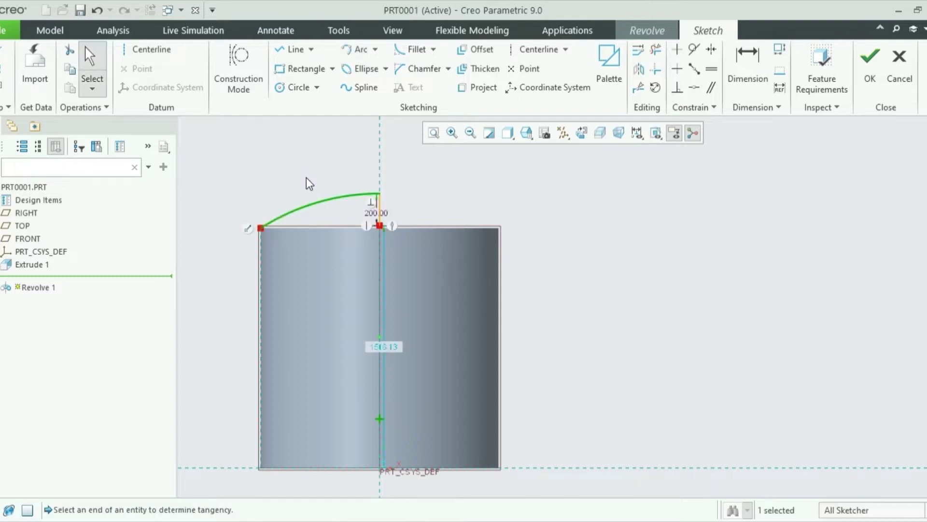
- Dimension the arc's radius and set it to 1500 mm
click(747, 62)
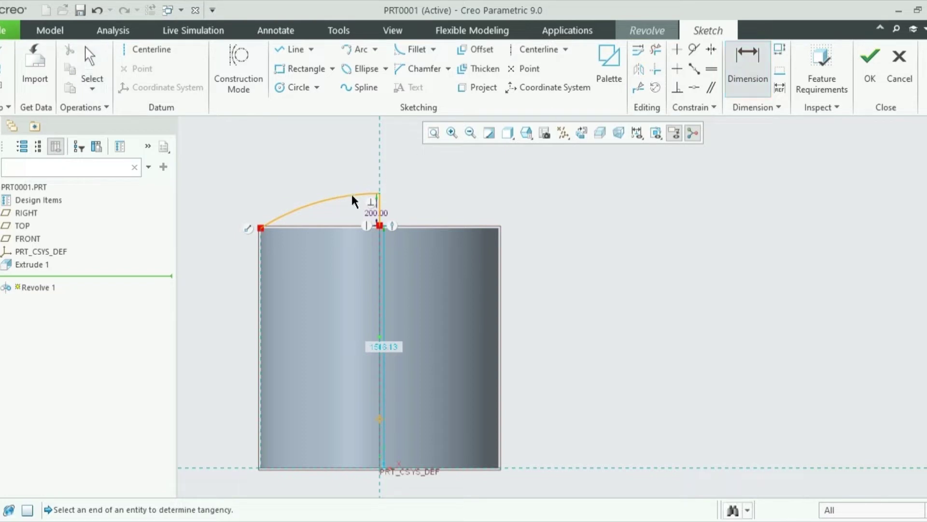
click(315, 208)
middle_click(308, 170)
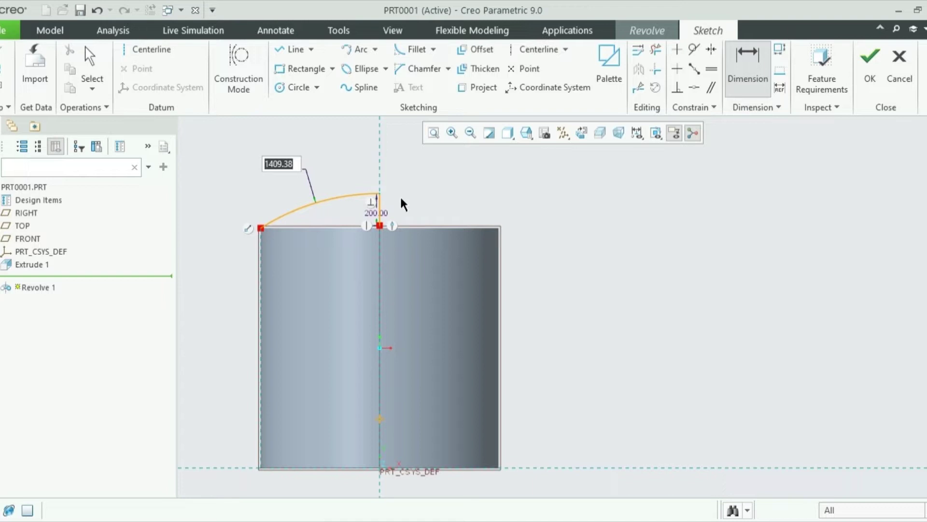
text(1500)
key(Return)
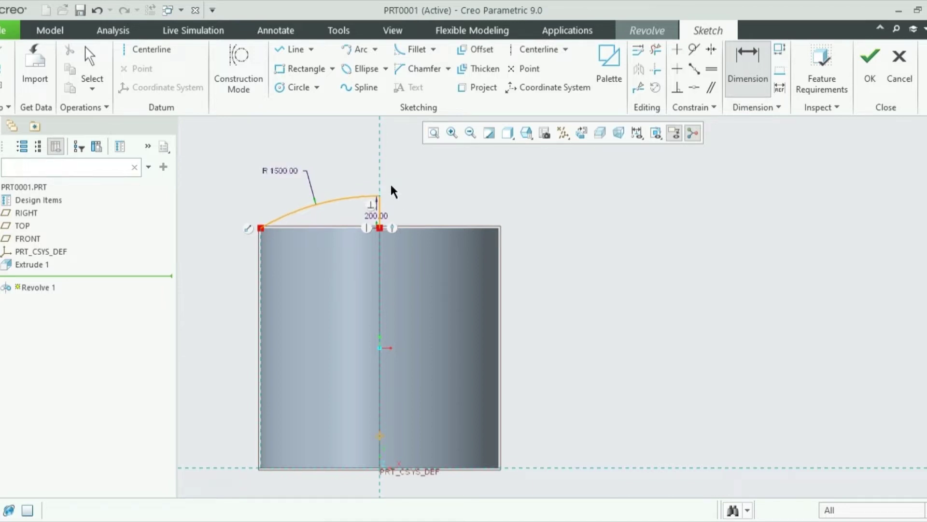
- Draw a vertical centerline along the cylinder's central axis as the revolve axis
middle_click(403, 207)
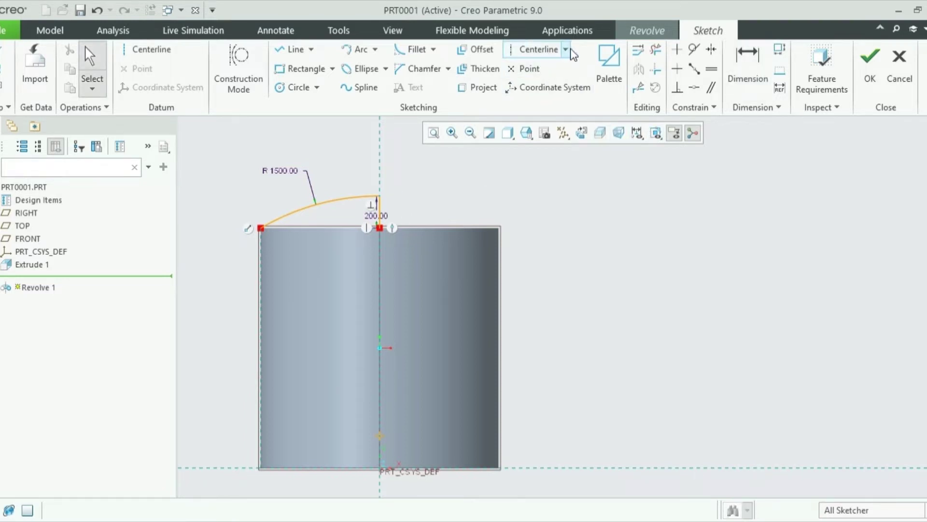
click(538, 53)
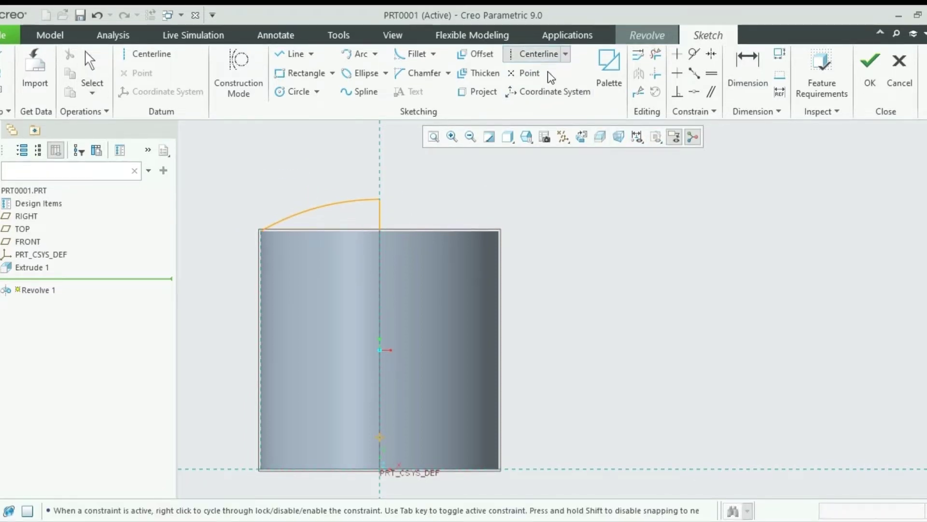
scroll(607, 257, down, 3)
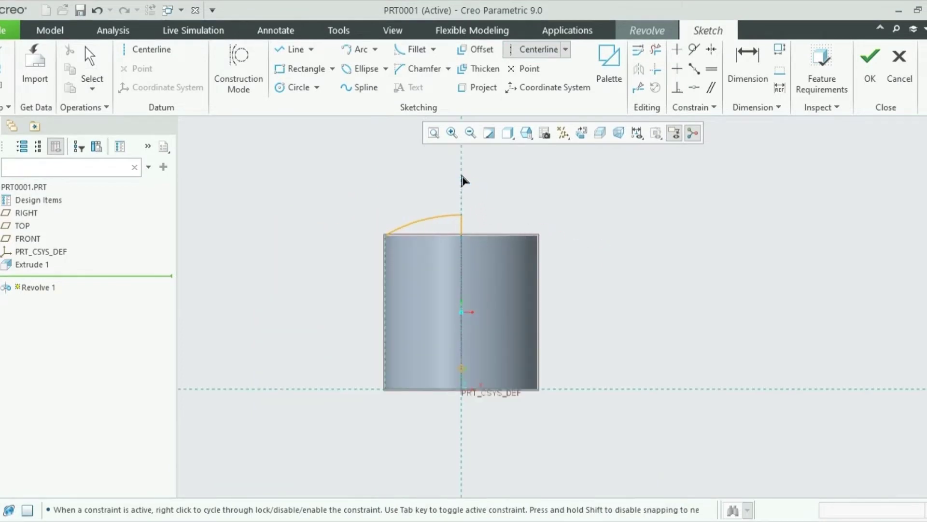
click(462, 182)
click(462, 477)
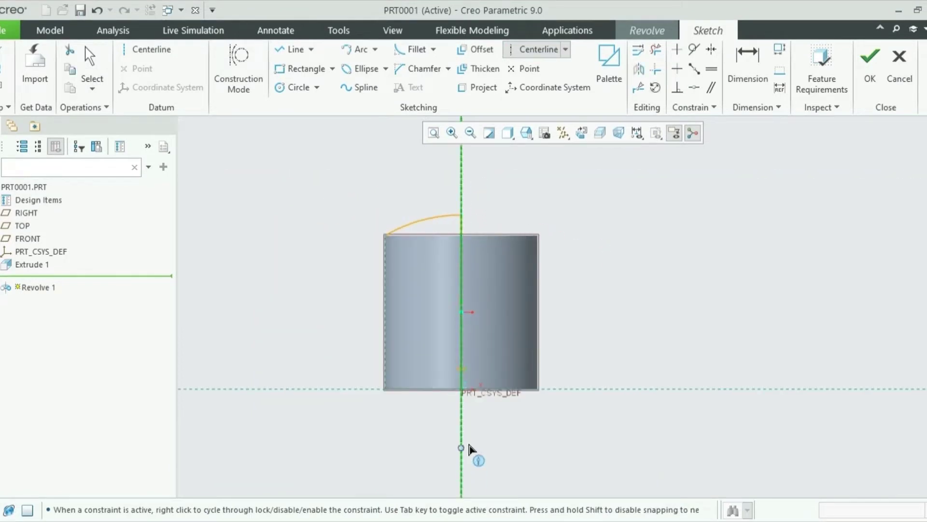
middle_click(665, 306)
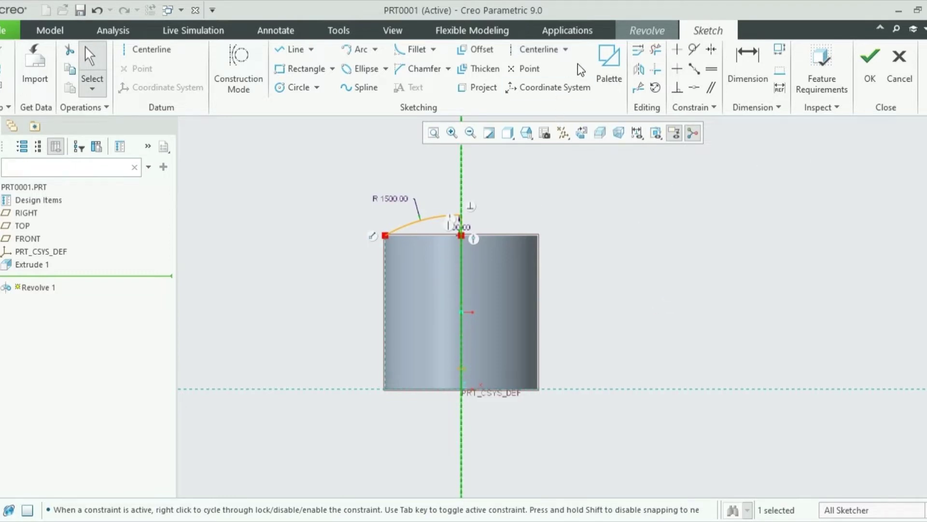
click(536, 48)
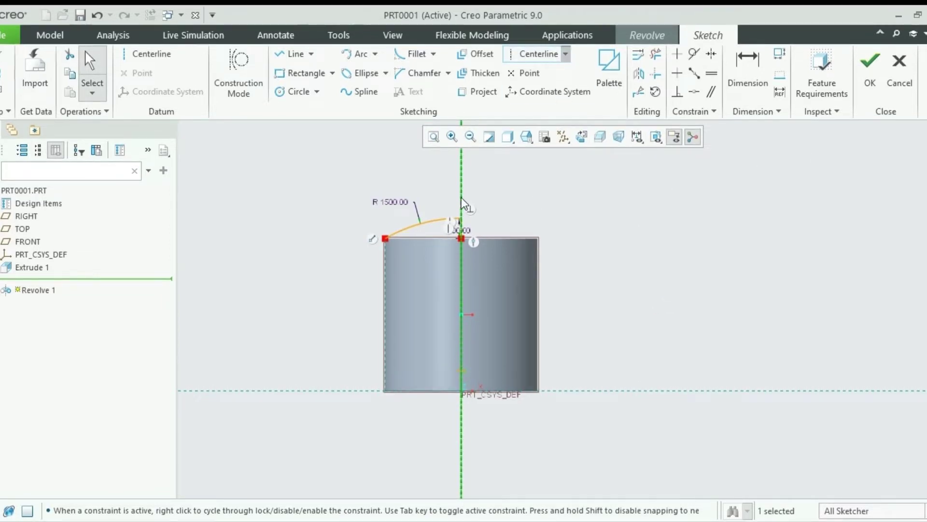
click(536, 54)
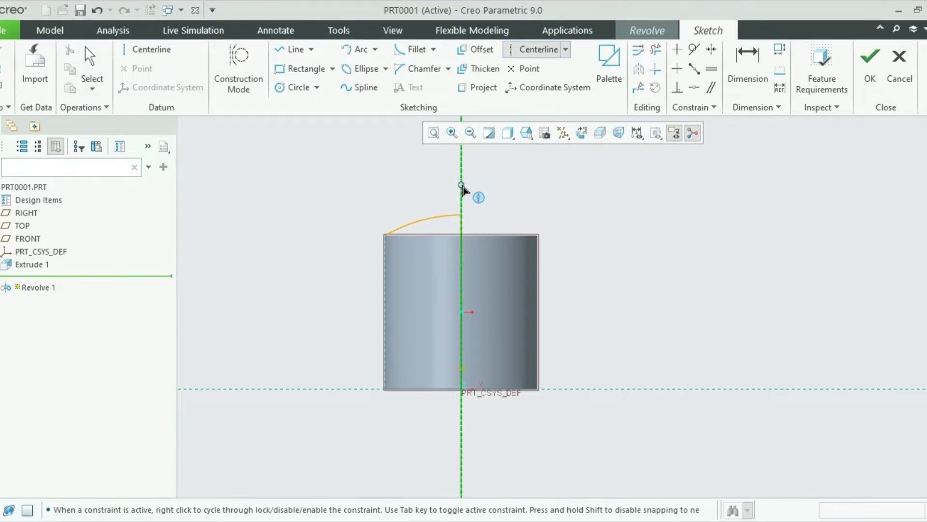
click(461, 167)
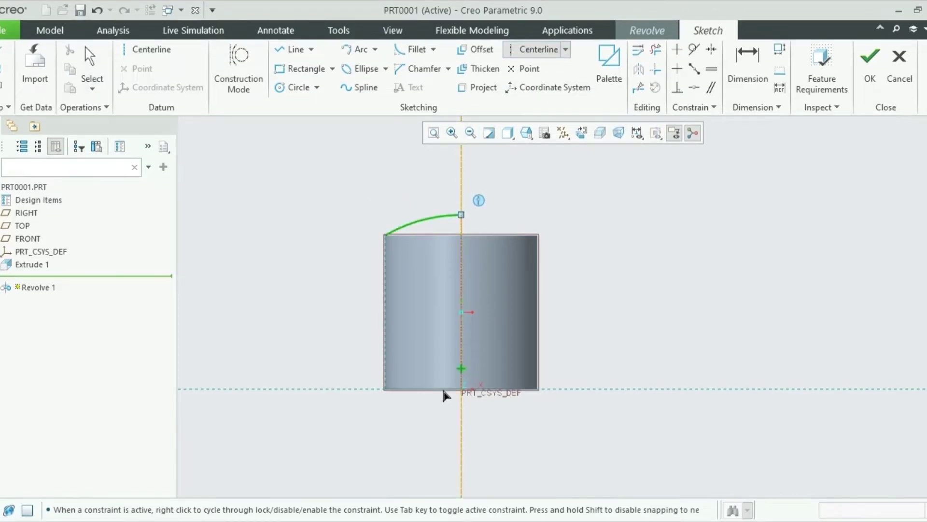
click(463, 479)
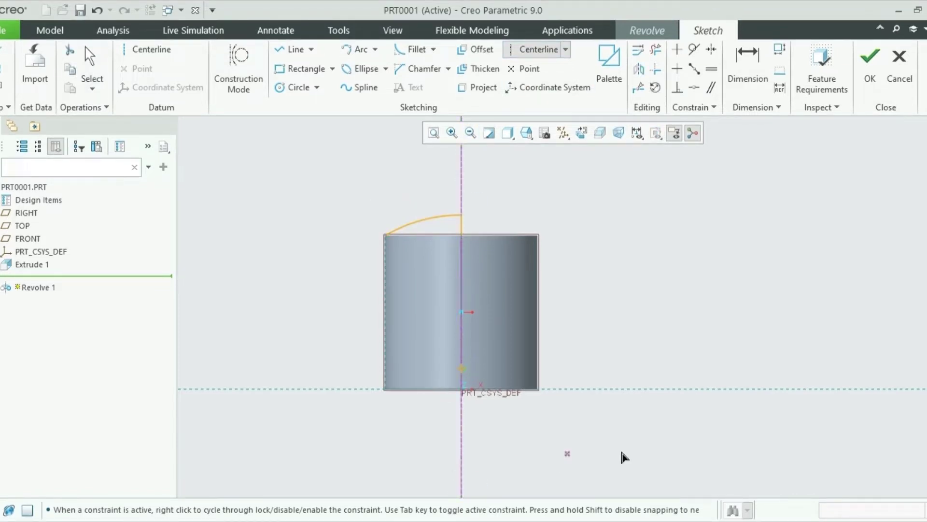
middle_click(658, 424)
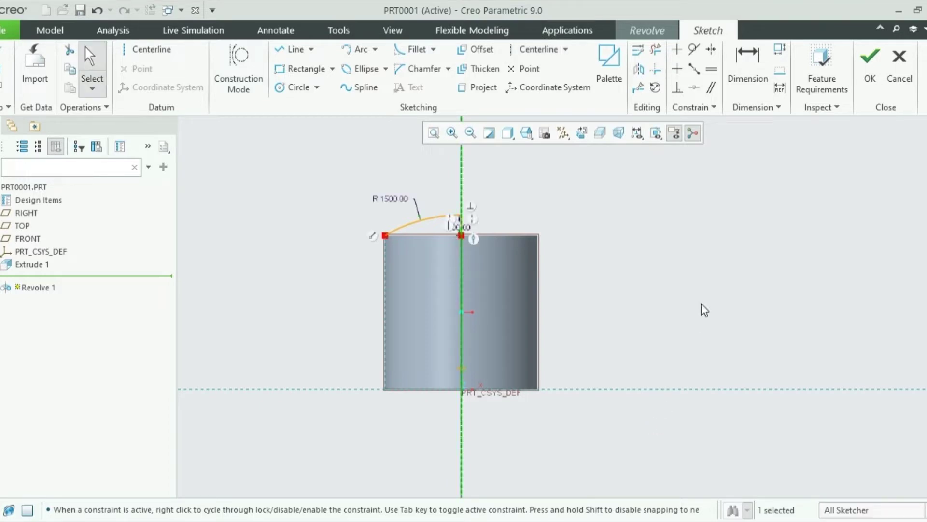
- Finish the sketch and revolve the profile 360 degrees as a solid to form the cylinder's domed top
click(870, 67)
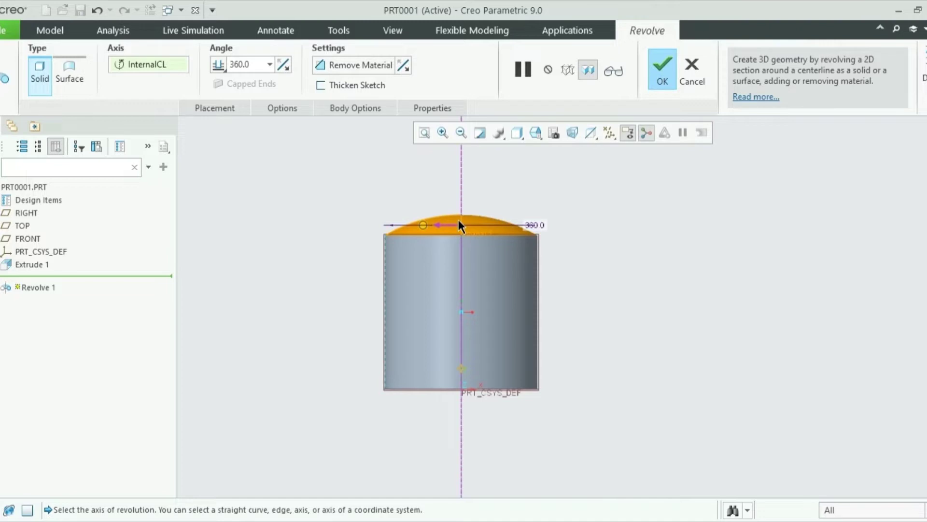
middle_drag(459, 221, 625, 286)
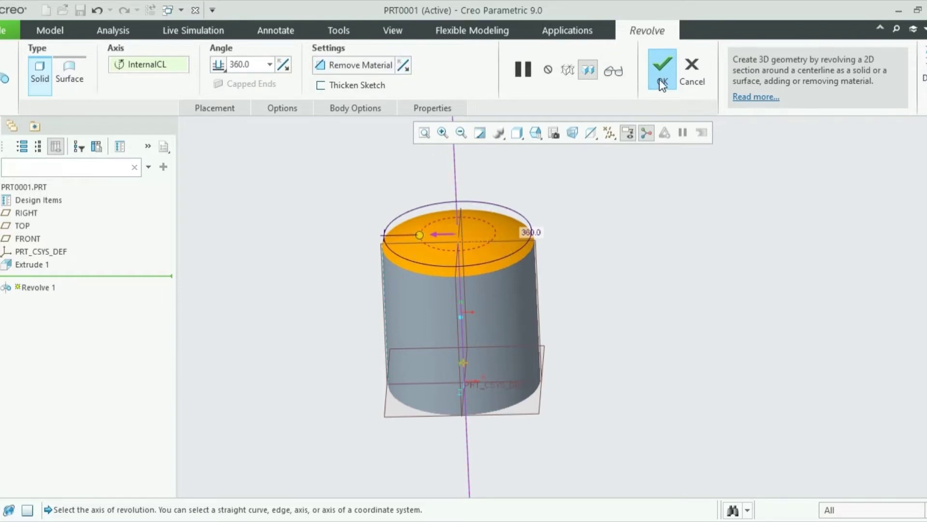
click(660, 65)
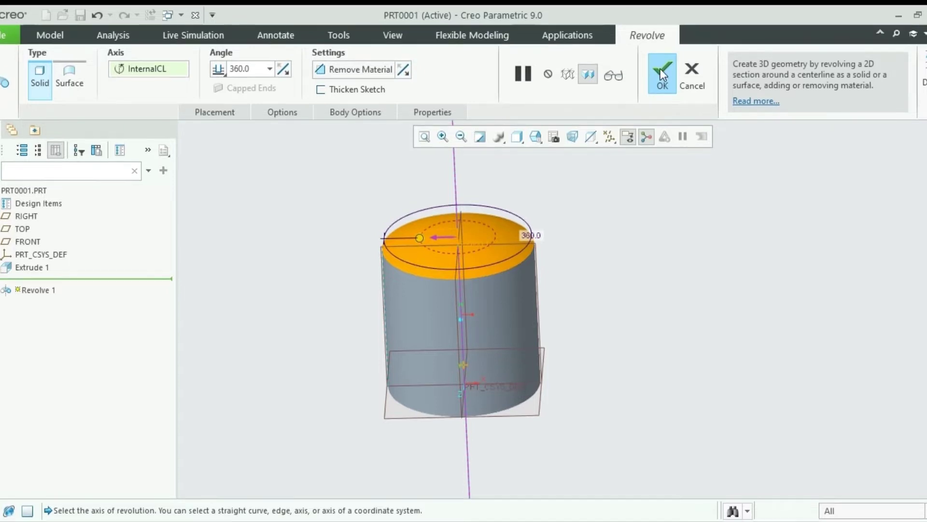
- Create a datum plane offset 1710 mm upward from the TOP plane
mouse_move(476, 241)
middle_down()
mouse_move(480, 213)
mouse_move(505, 220)
middle_up()
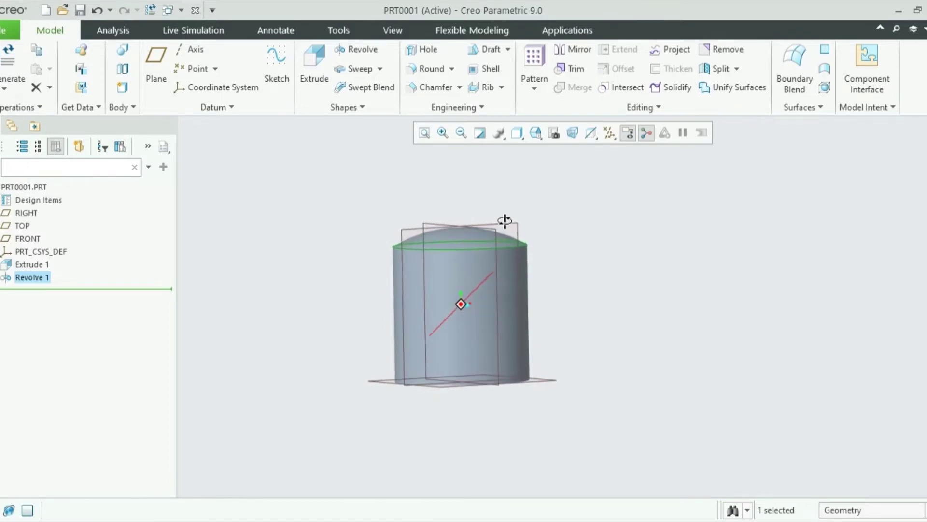
scroll(481, 222, up, 4)
mouse_move(481, 259)
middle_down()
mouse_move(480, 247)
mouse_move(474, 271)
middle_up()
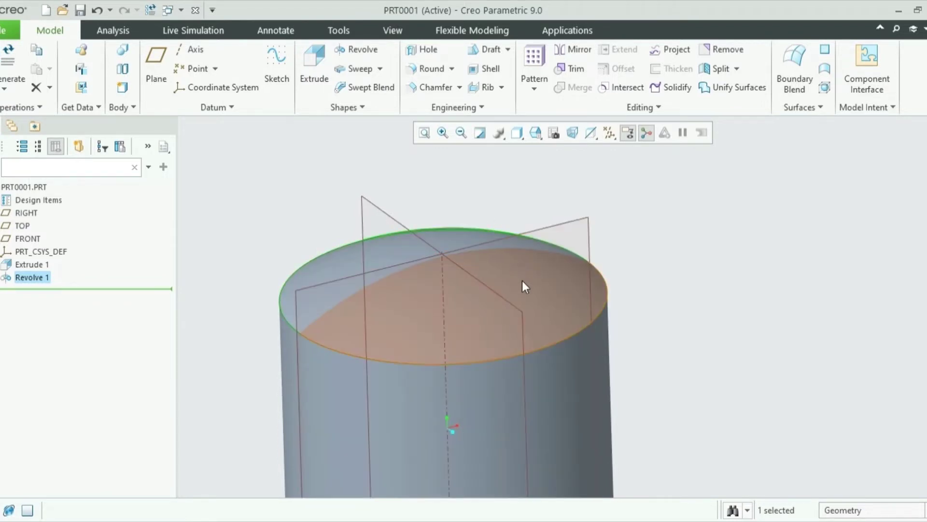
scroll(594, 254, down, 3)
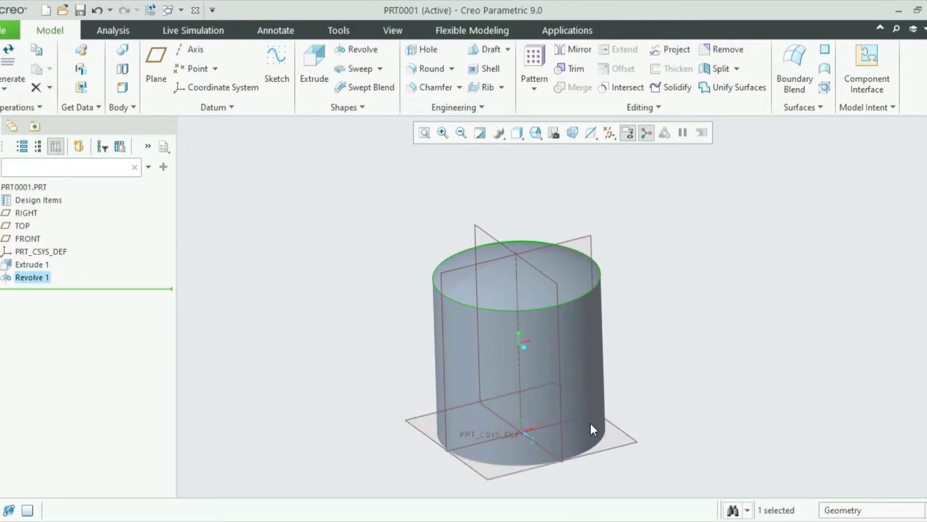
click(155, 62)
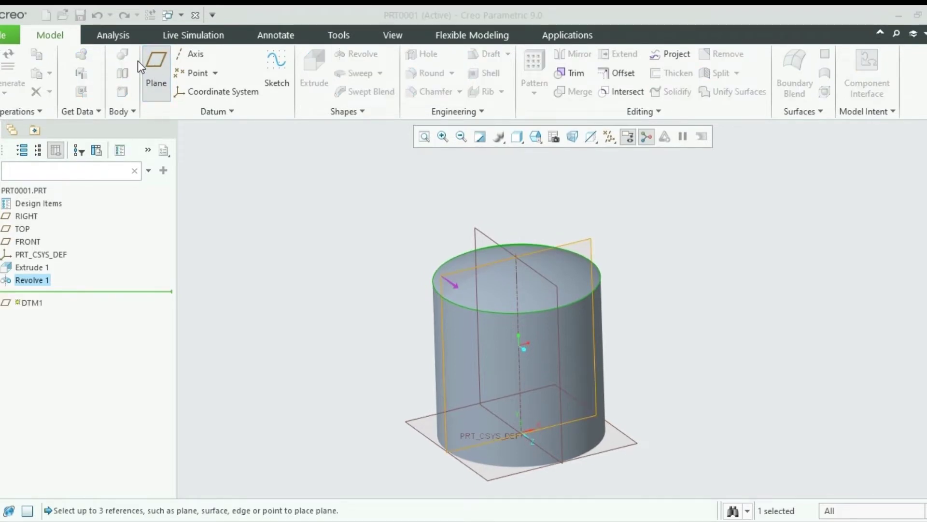
click(620, 446)
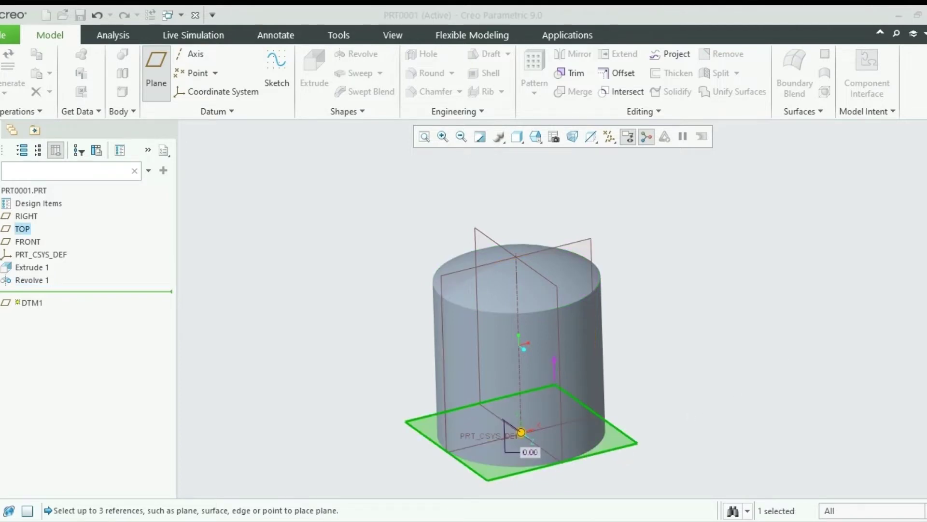
key(Return)
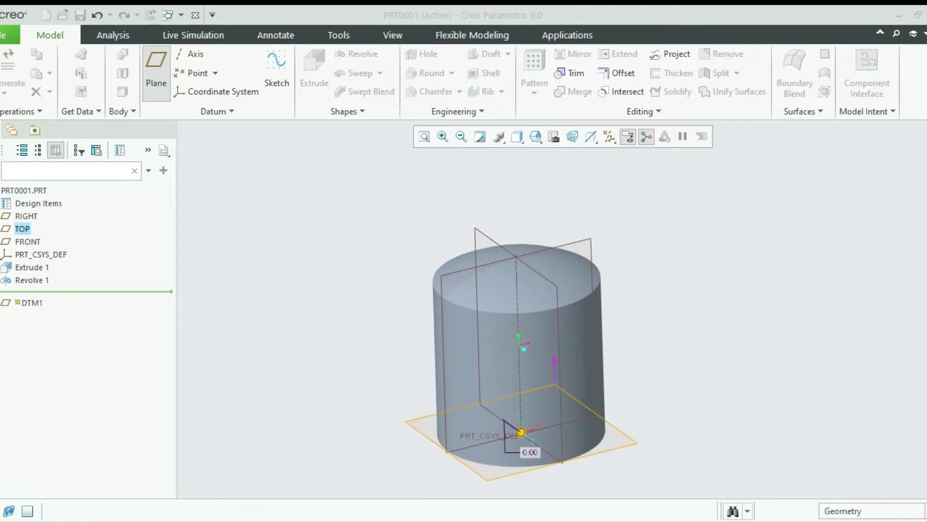
text(1710)
key(Return)
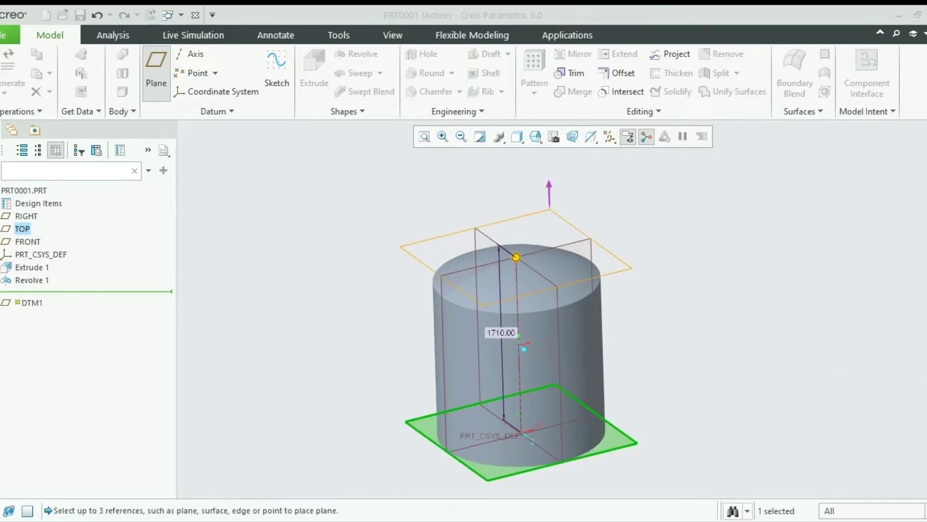
middle_click(853, 366)
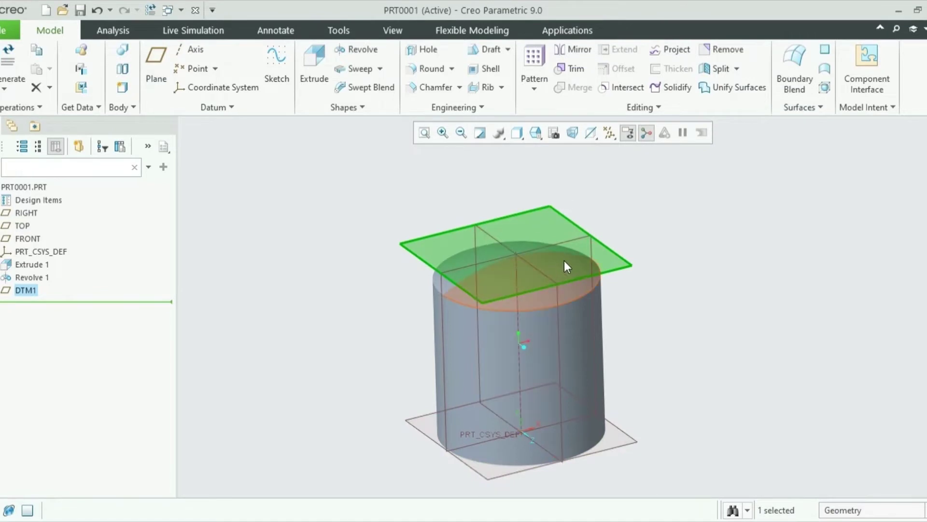
- Start a sketch on the new offset plane and draw an origin-centered vertical rectangle about 389 mm wide and 2014 mm long
middle_drag(565, 265, 545, 303)
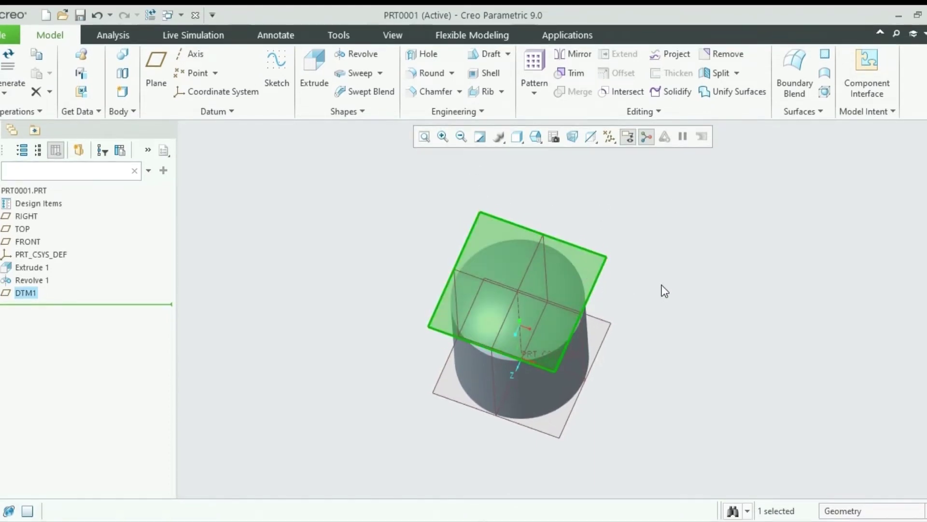
click(276, 63)
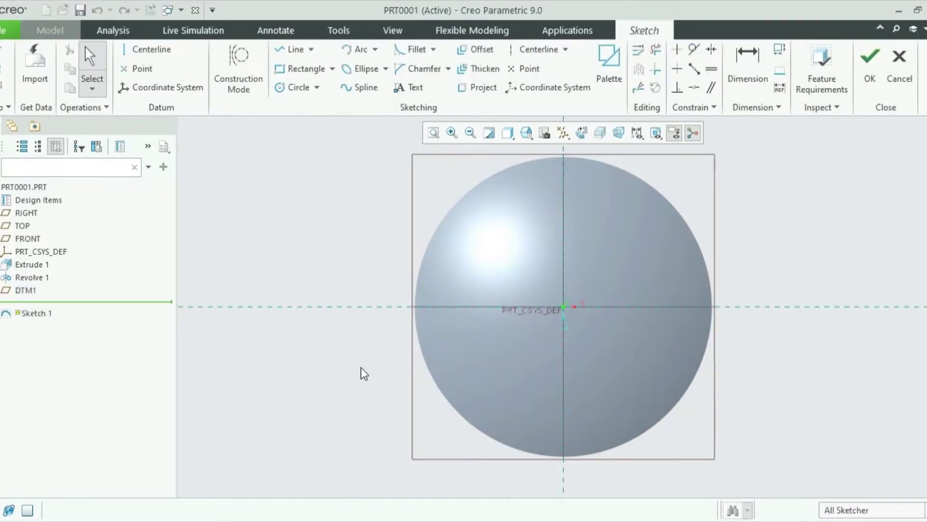
scroll(461, 302, down, 1)
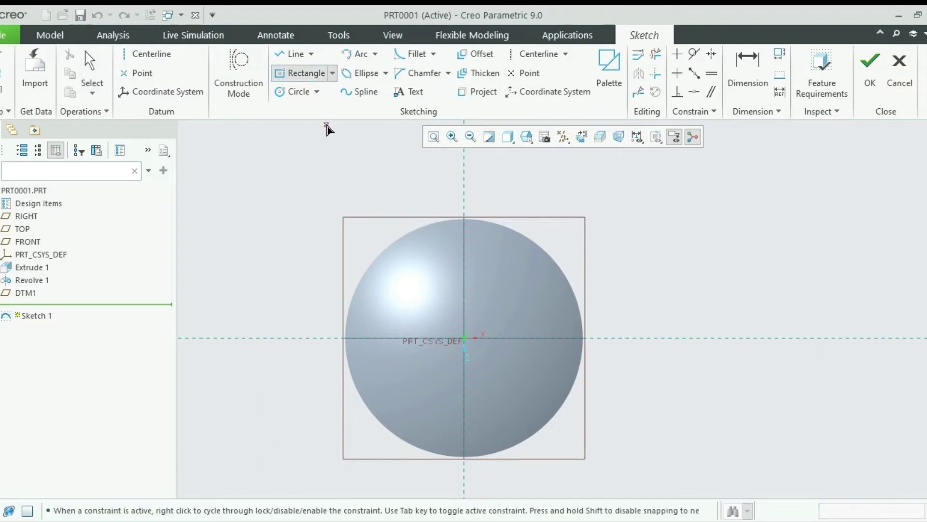
click(465, 336)
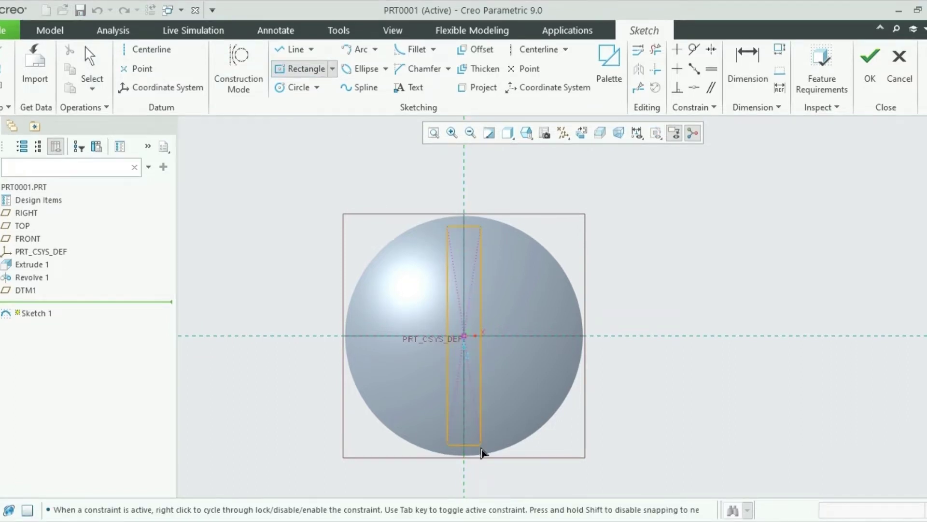
click(495, 497)
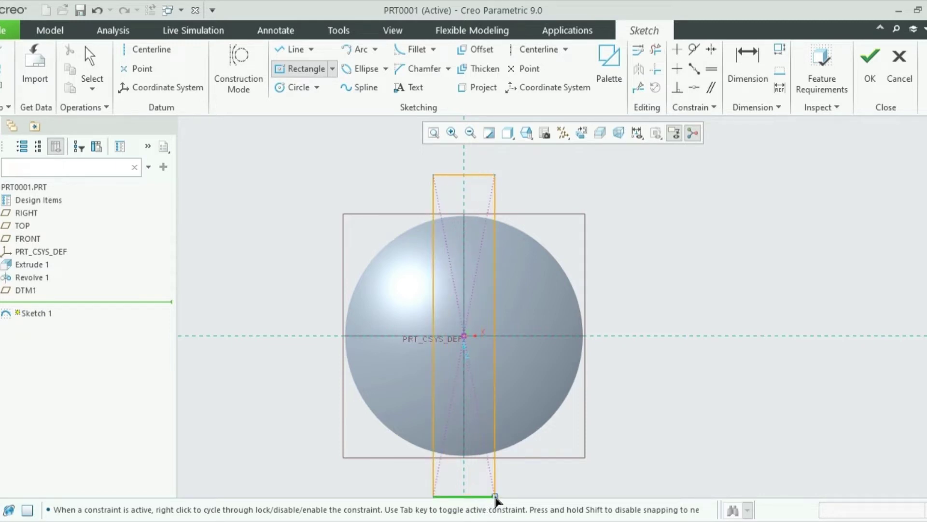
middle_click(657, 281)
- Set the vertical rectangle's width to 250 mm
scroll(640, 260, down, 3)
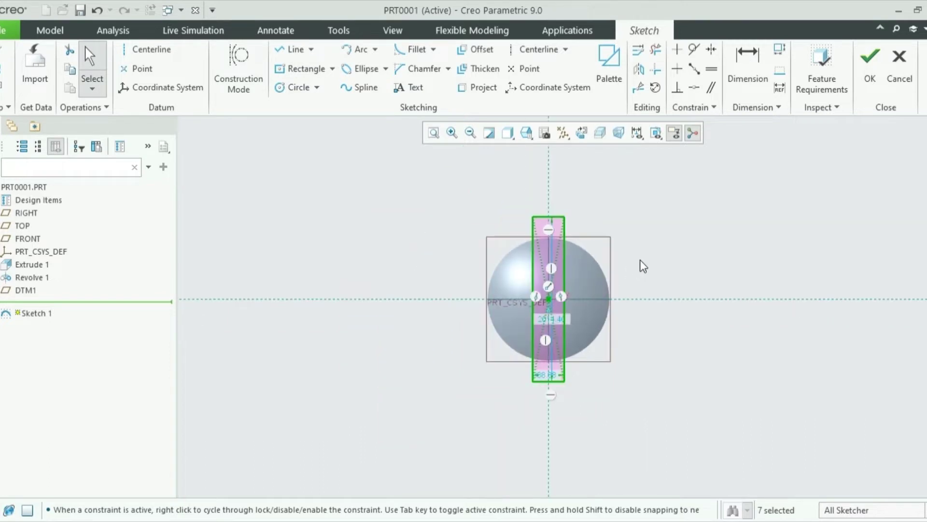
scroll(556, 393, up, 3)
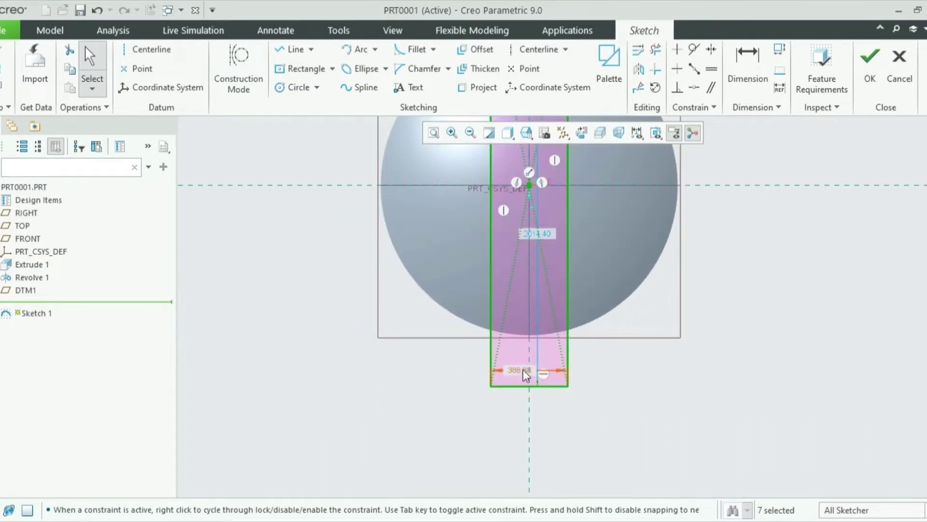
double_click(523, 369)
text(2)
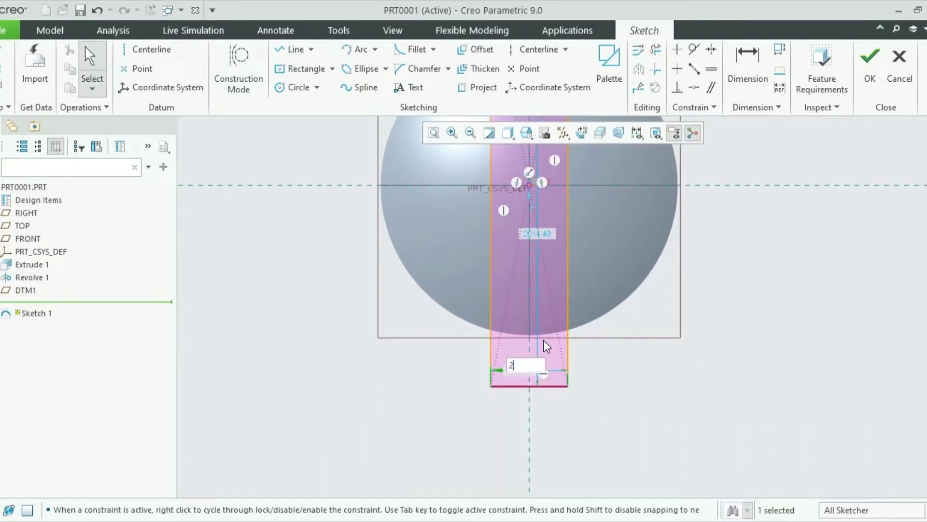
text(50)
key(Return)
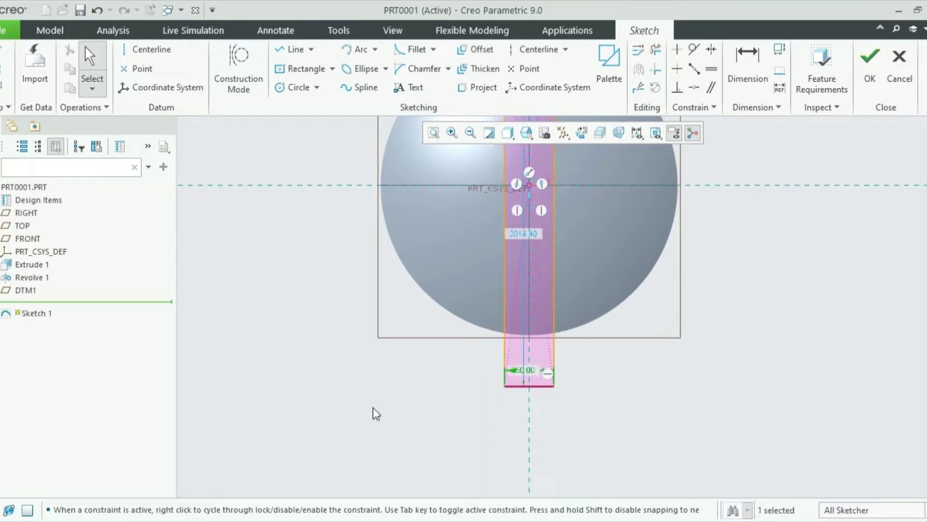
- Draw a second origin-centered rectangle, about 300 mm wide, running horizontally across the vertical one and extending past the dome on both sides
scroll(356, 375, up, 1)
scroll(355, 370, down, 3)
scroll(391, 333, up, 1)
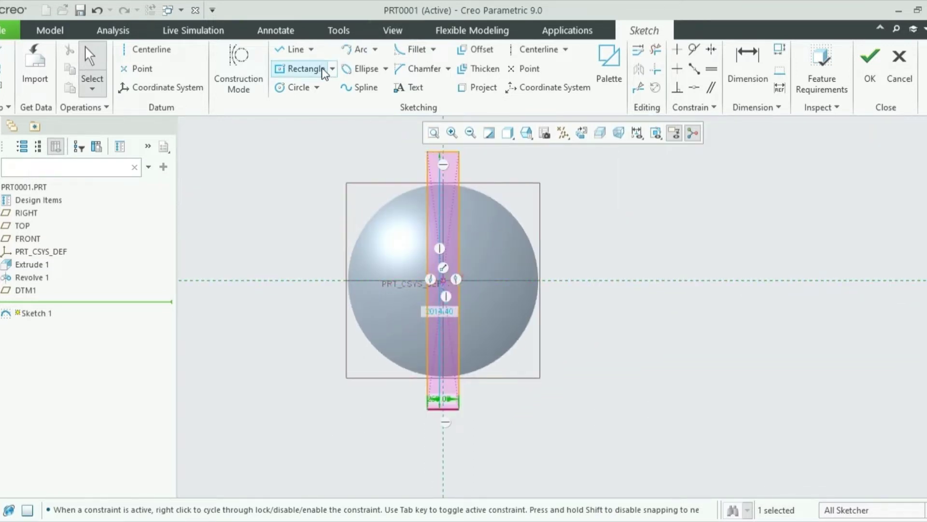
click(306, 73)
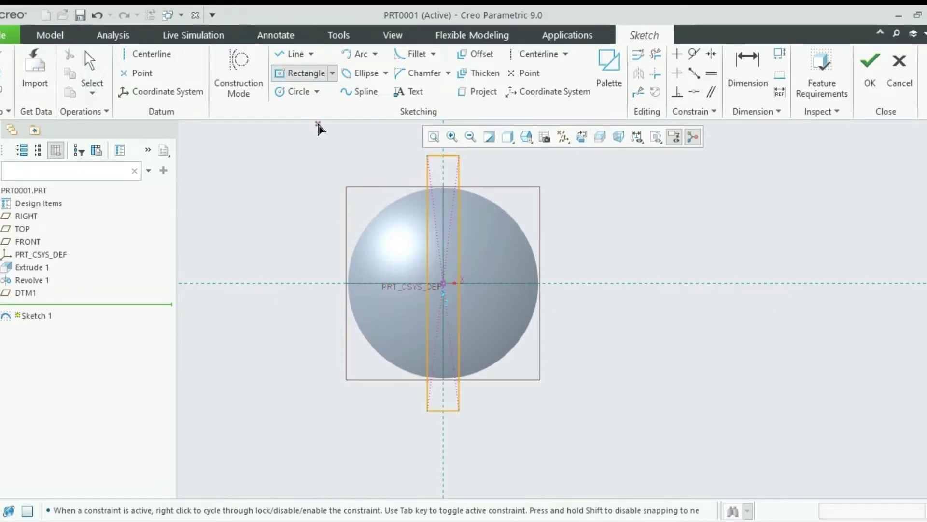
click(442, 280)
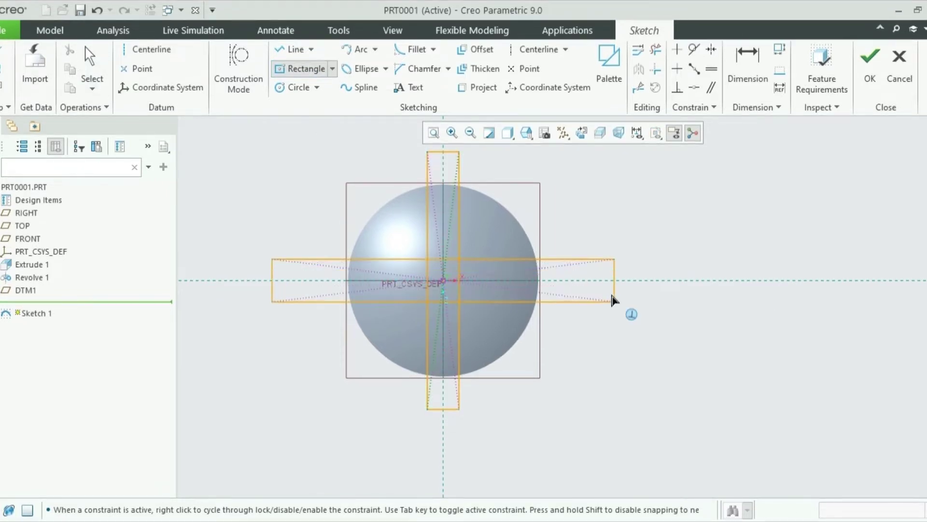
click(597, 300)
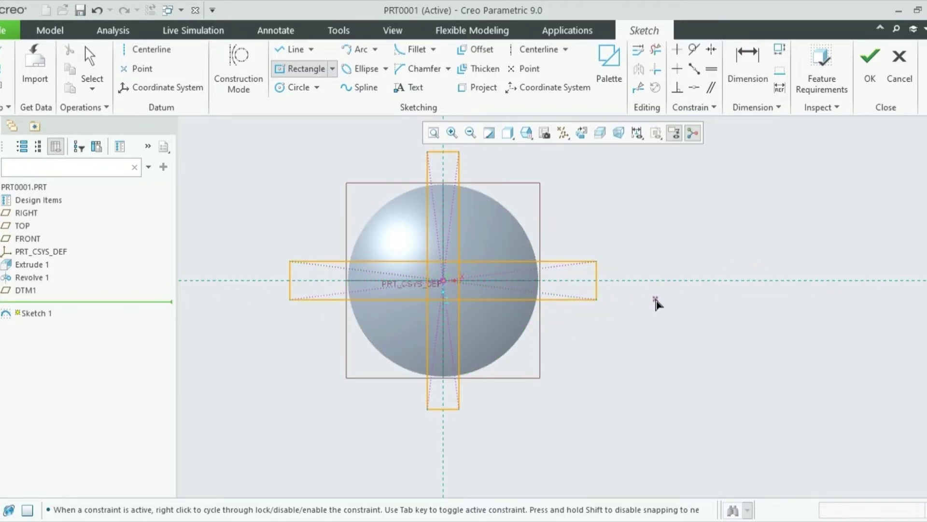
middle_click(629, 308)
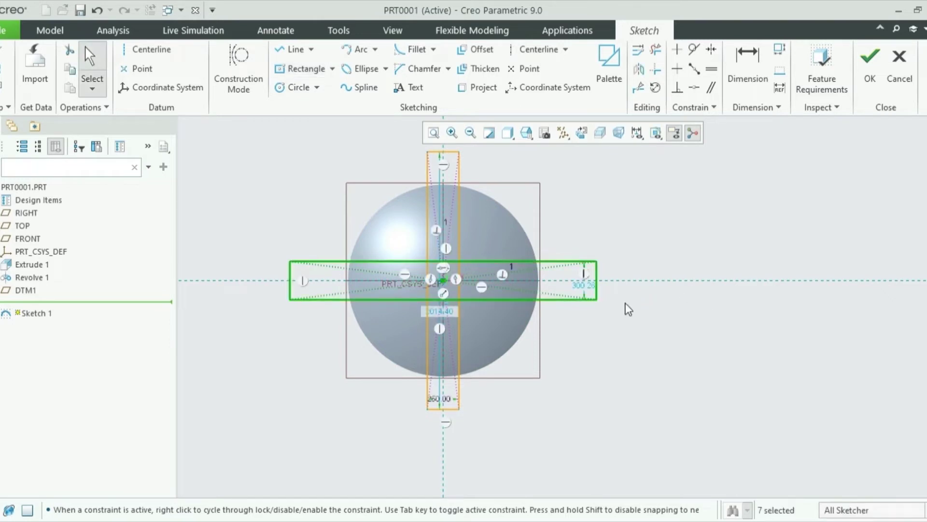
- Set the horizontal rectangle's height to 200 mm
double_click(585, 286)
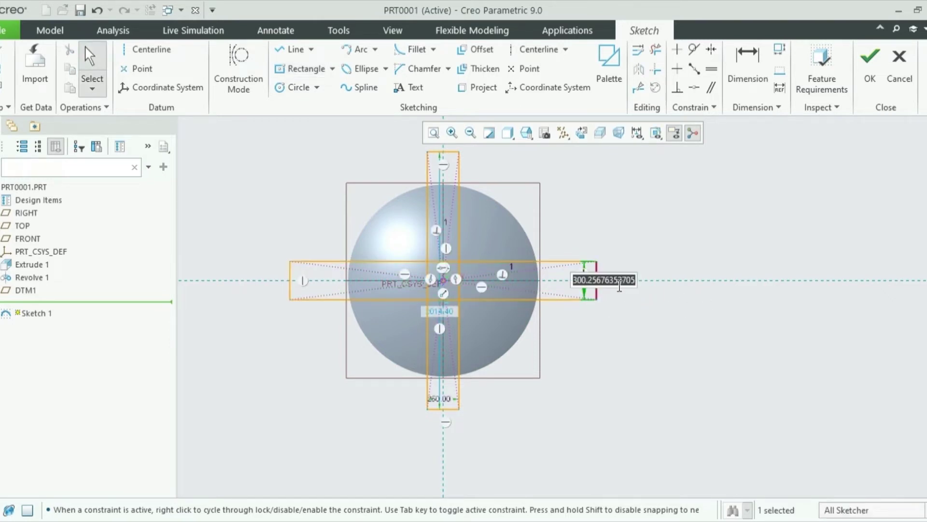
text(200)
key(Return)
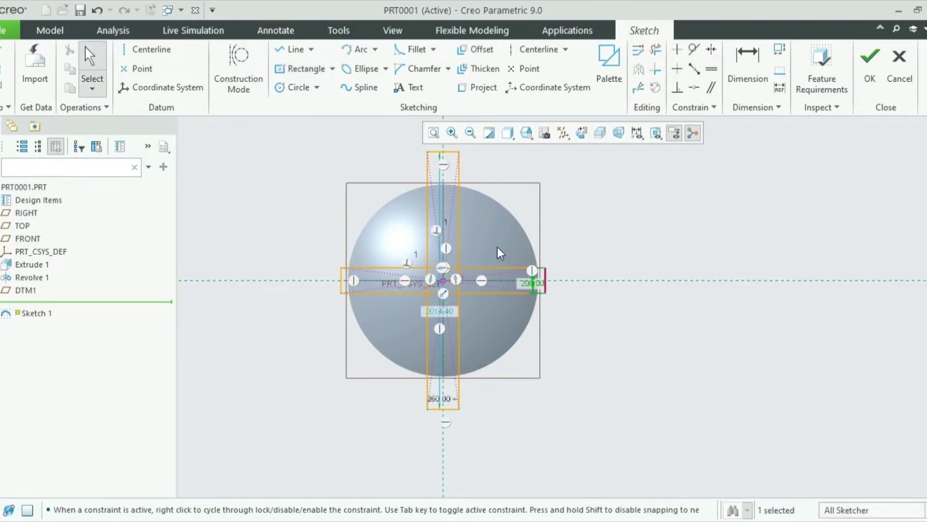
scroll(465, 208, down, 2)
scroll(463, 208, up, 4)
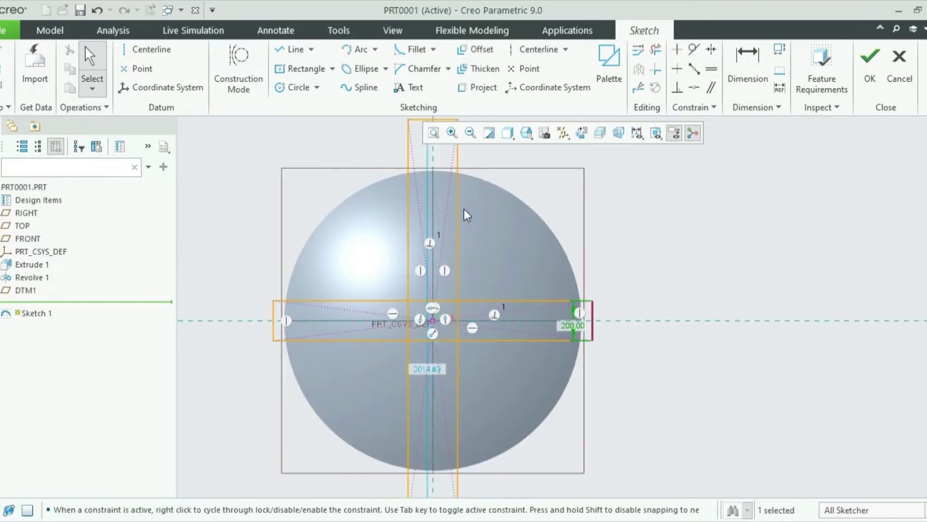
scroll(518, 260, up, 2)
scroll(675, 295, down, 4)
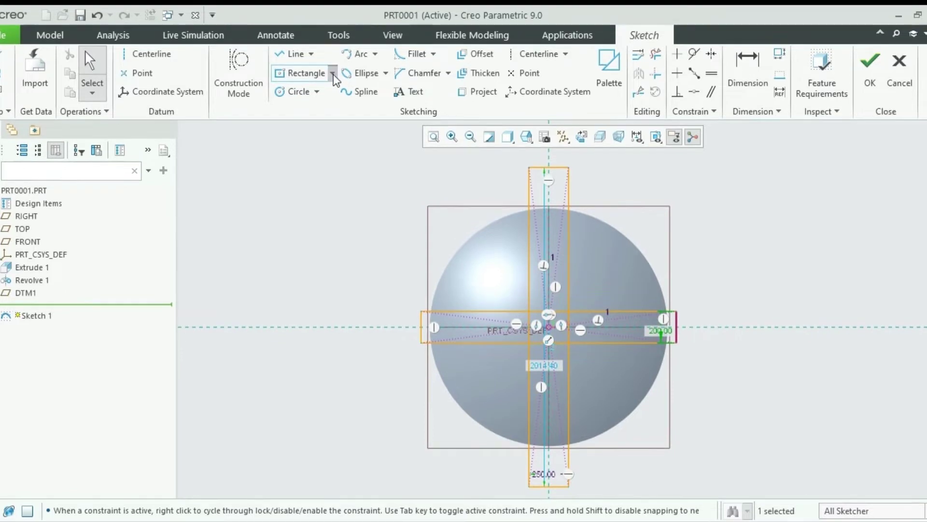
- Draw an origin-centered square about 746 mm wide over the crossing of the two rectangles
click(675, 341)
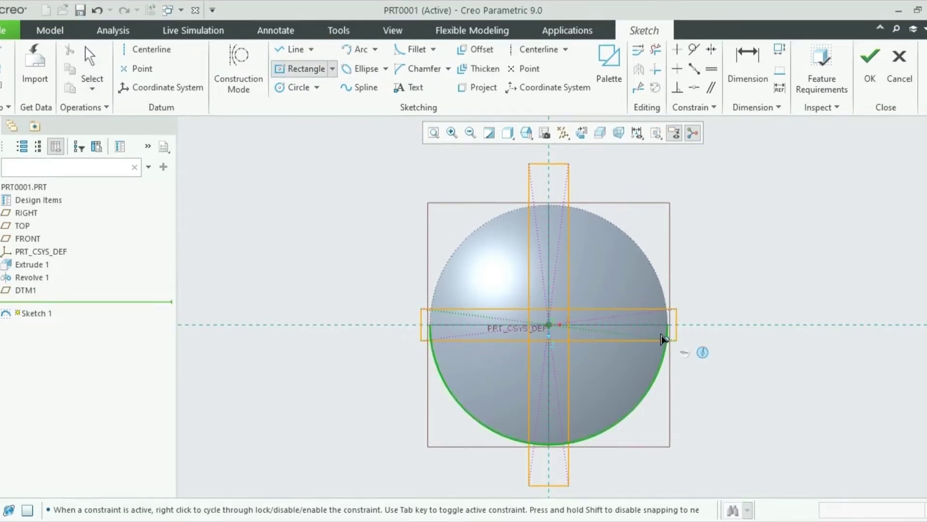
click(562, 325)
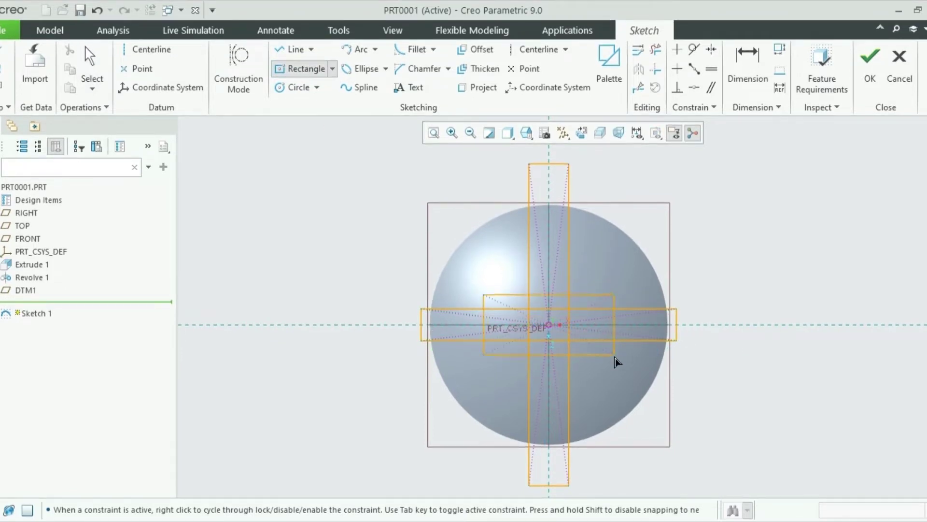
click(608, 390)
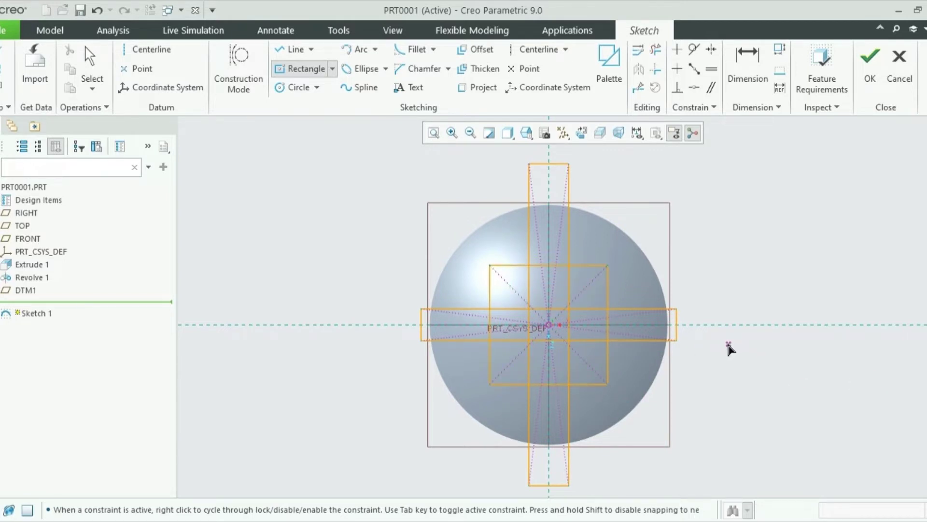
middle_click(723, 345)
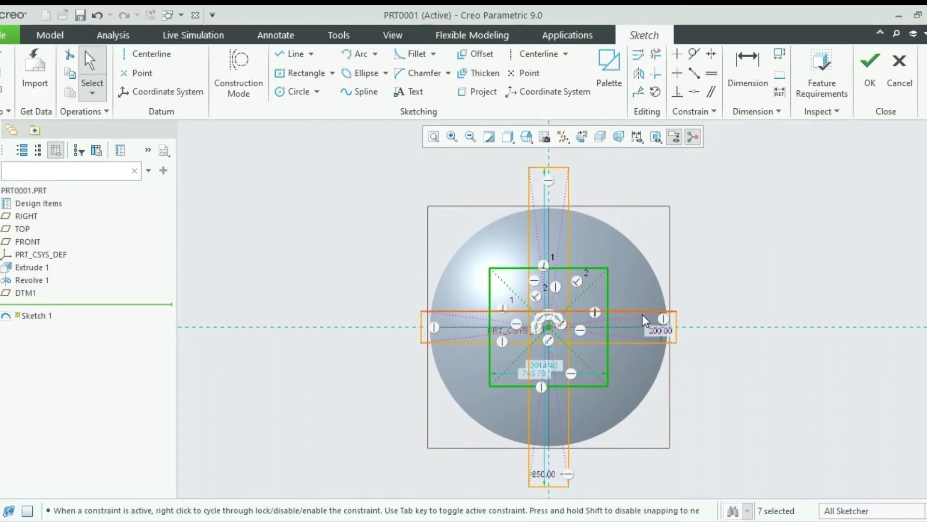
- Reposition the central square's width dimension just outside its lower edge
click(641, 310)
scroll(610, 315, down, 2)
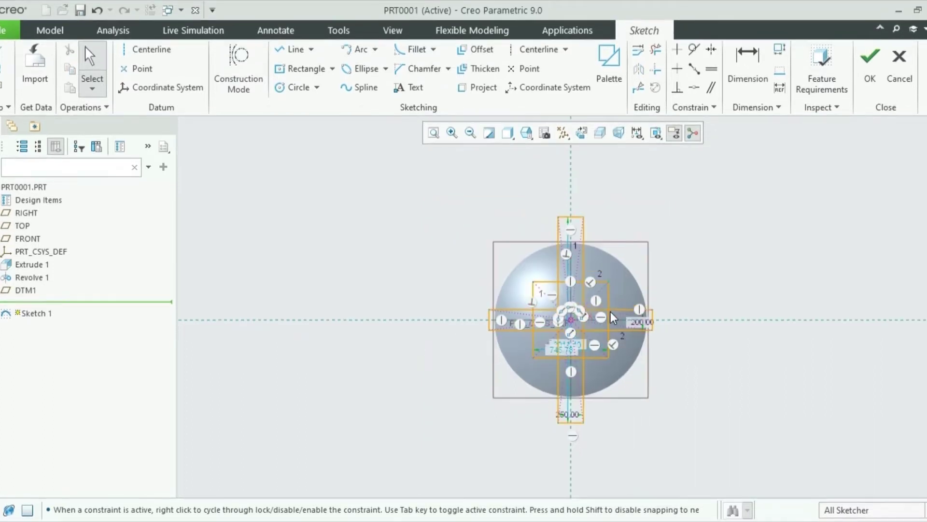
scroll(611, 315, up, 5)
scroll(611, 312, up, 3)
scroll(610, 312, down, 3)
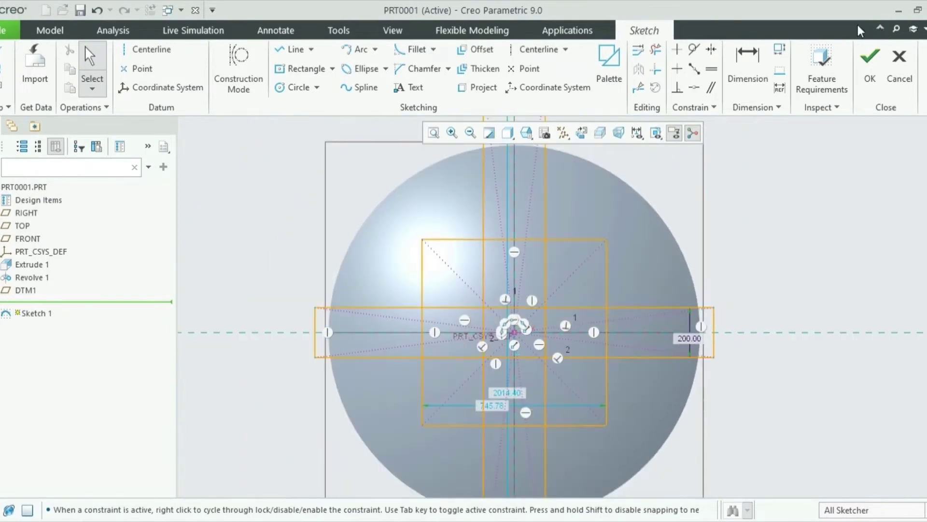
click(505, 392)
scroll(504, 394, down, 3)
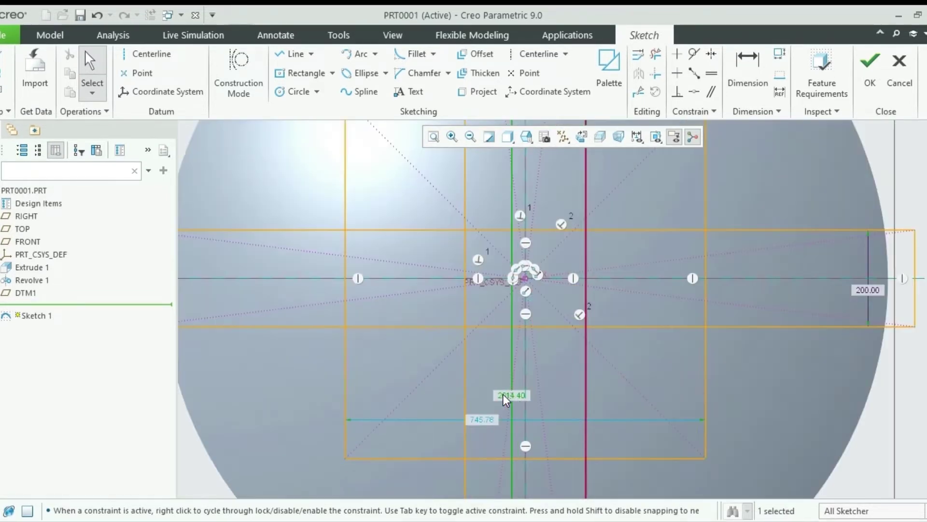
click(478, 419)
scroll(621, 404, up, 4)
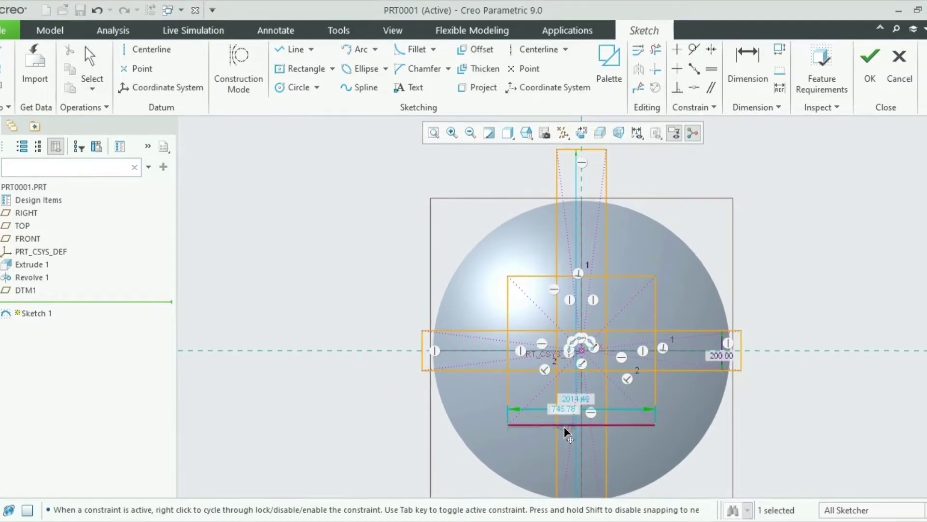
drag(564, 427, 564, 448)
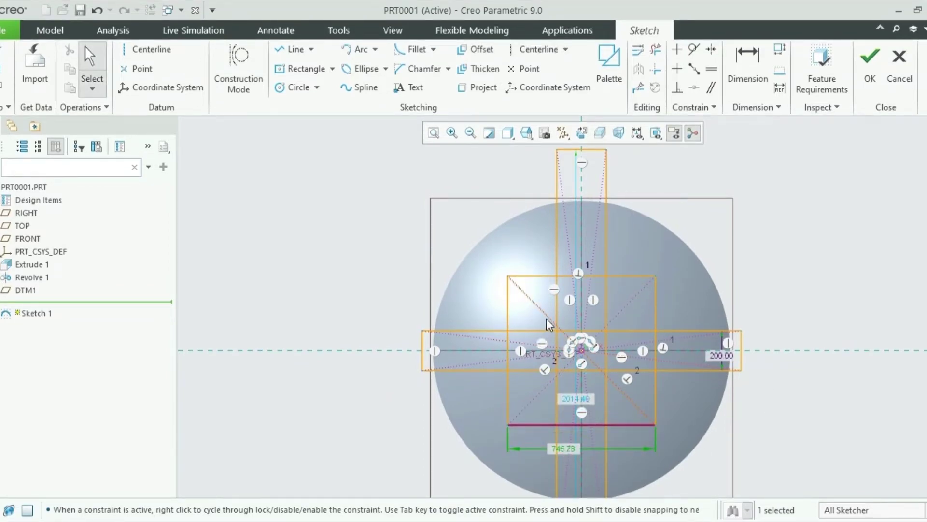
- Dimension the central square's left side between its two corner points and set it to 600 mm
click(748, 61)
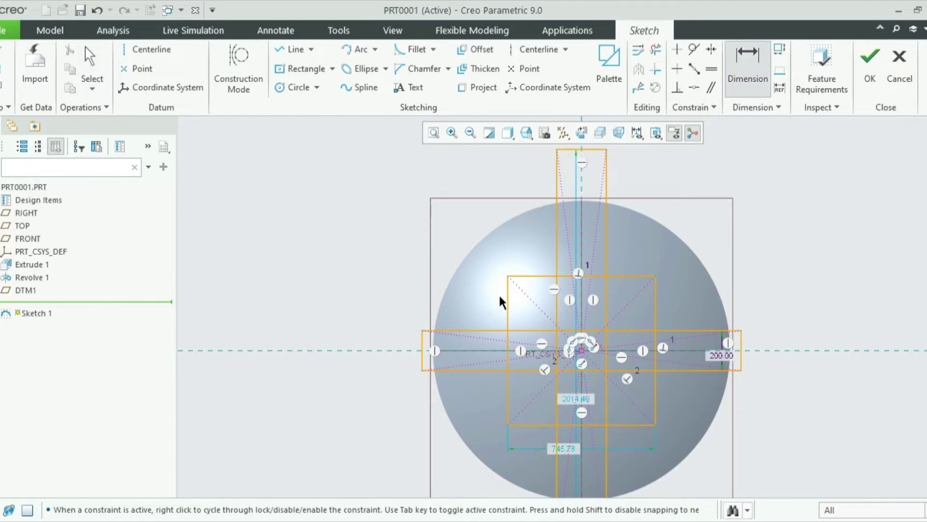
click(507, 276)
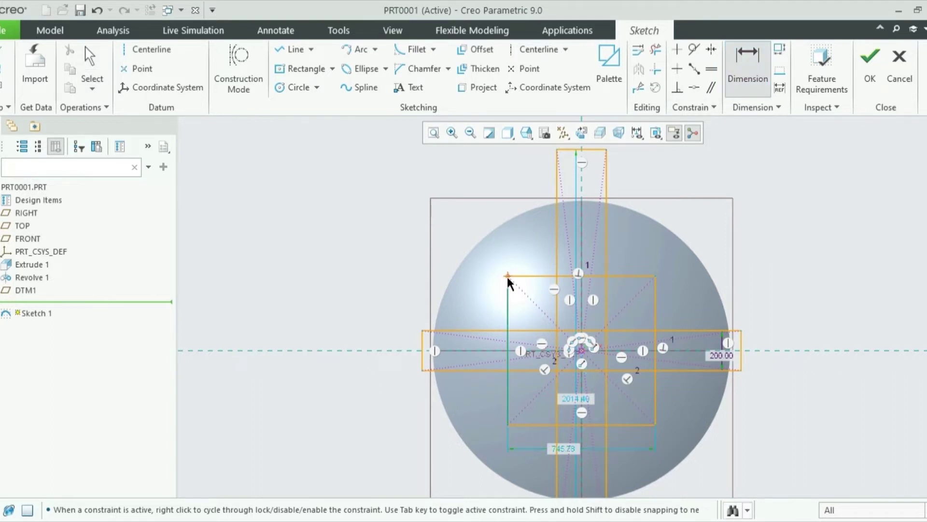
click(508, 425)
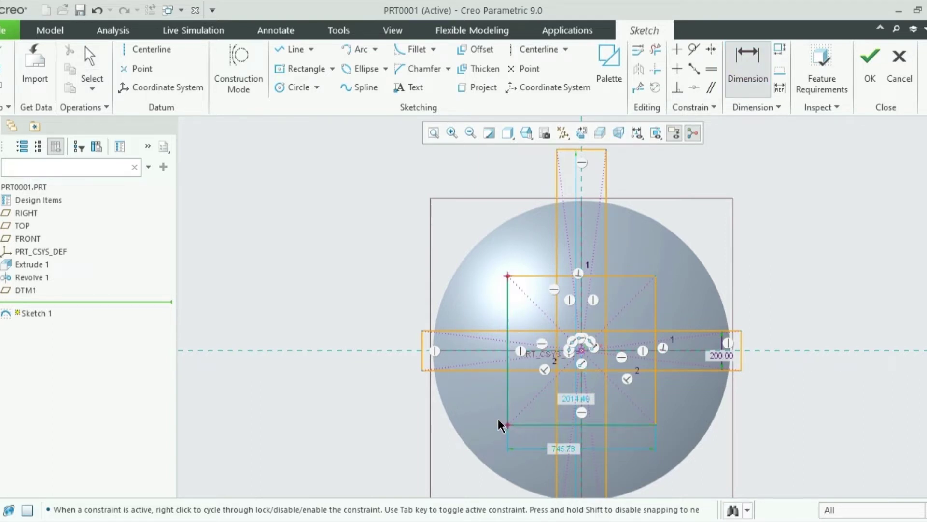
middle_click(365, 347)
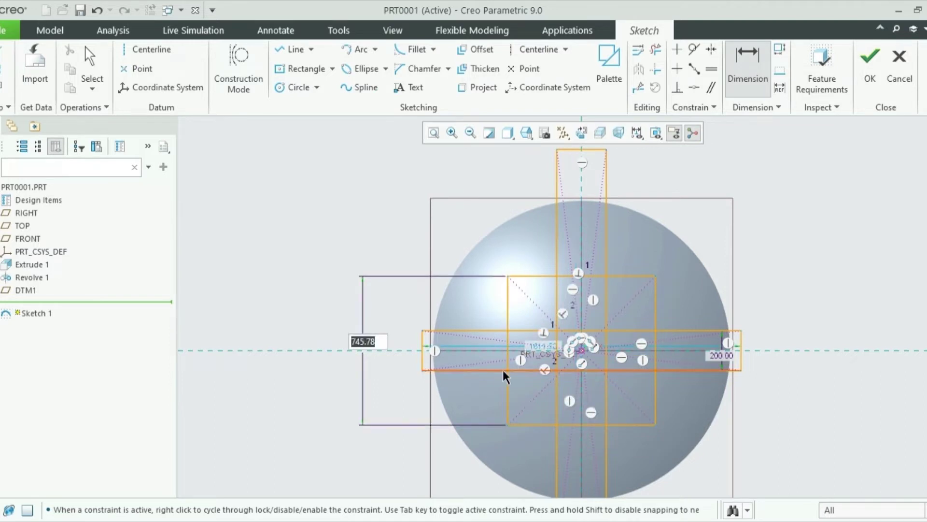
text(600)
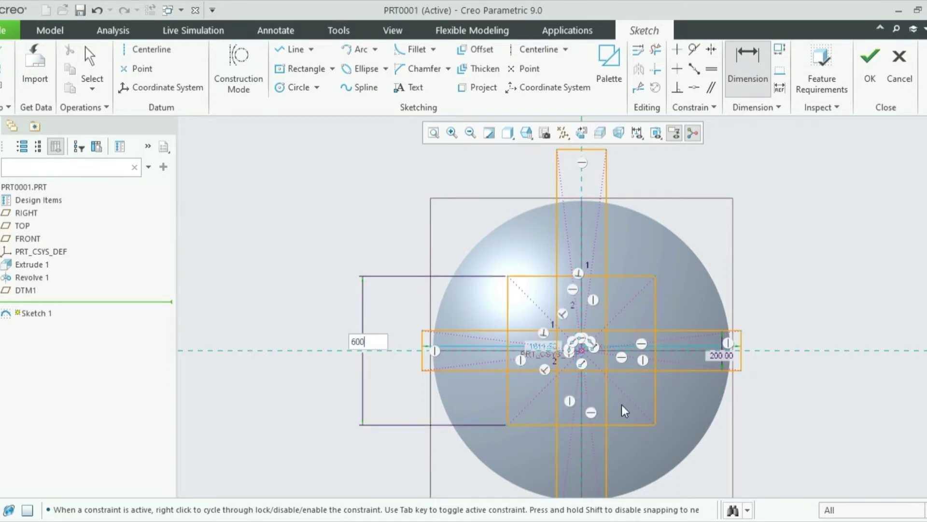
key(Return)
scroll(560, 423, up, 1)
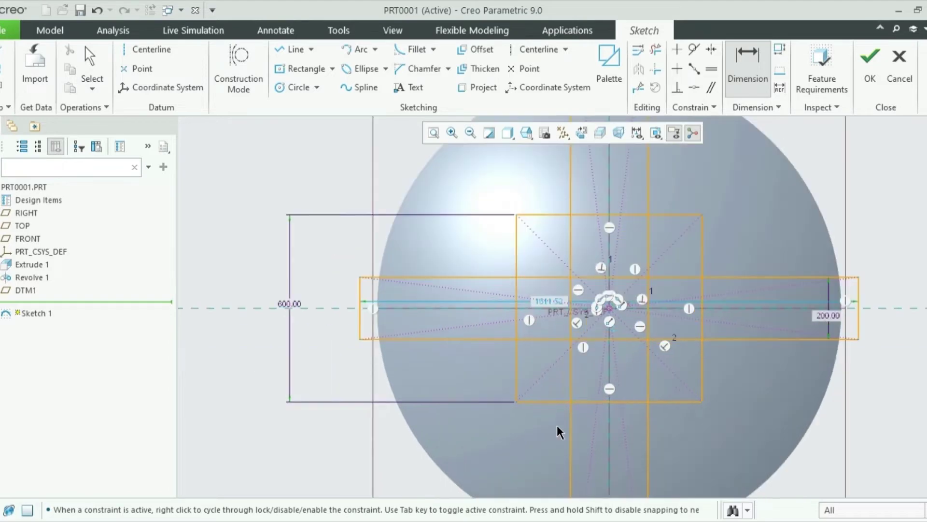
scroll(671, 403, up, 2)
scroll(679, 436, down, 3)
scroll(673, 439, up, 1)
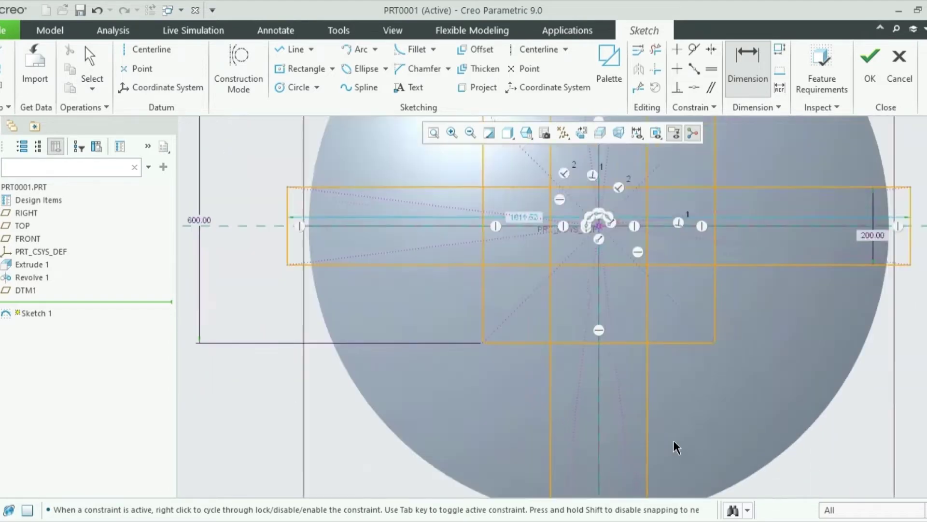
scroll(673, 440, up, 2)
scroll(673, 439, down, 2)
scroll(631, 311, down, 1)
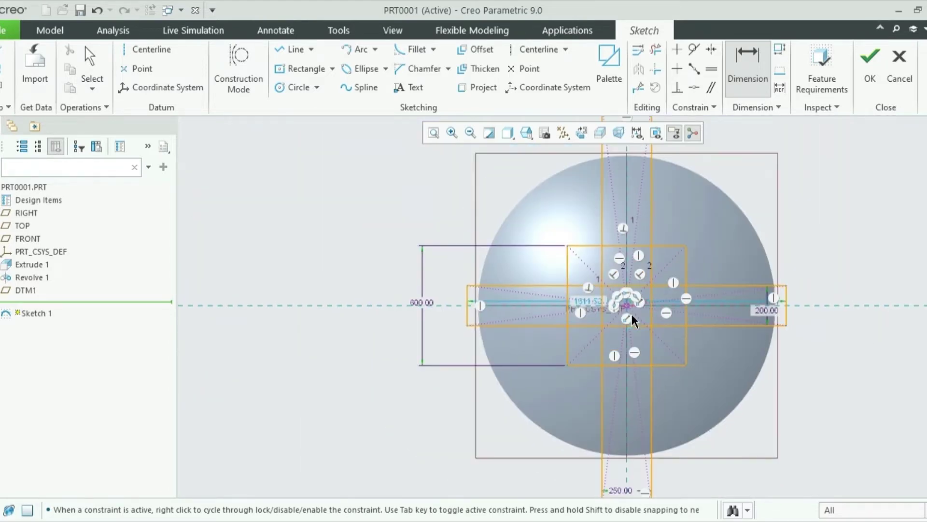
scroll(631, 311, up, 3)
scroll(631, 314, down, 2)
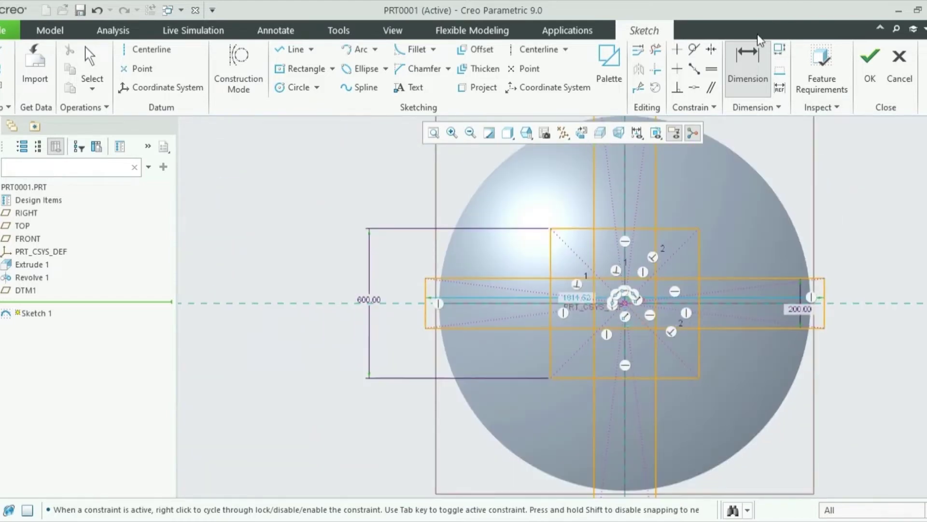
scroll(410, 219, down, 2)
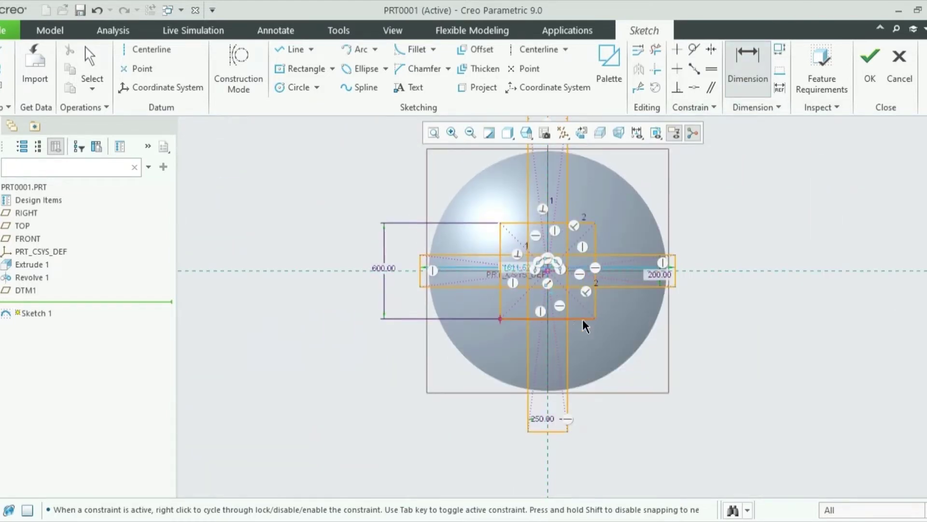
middle_click(549, 352)
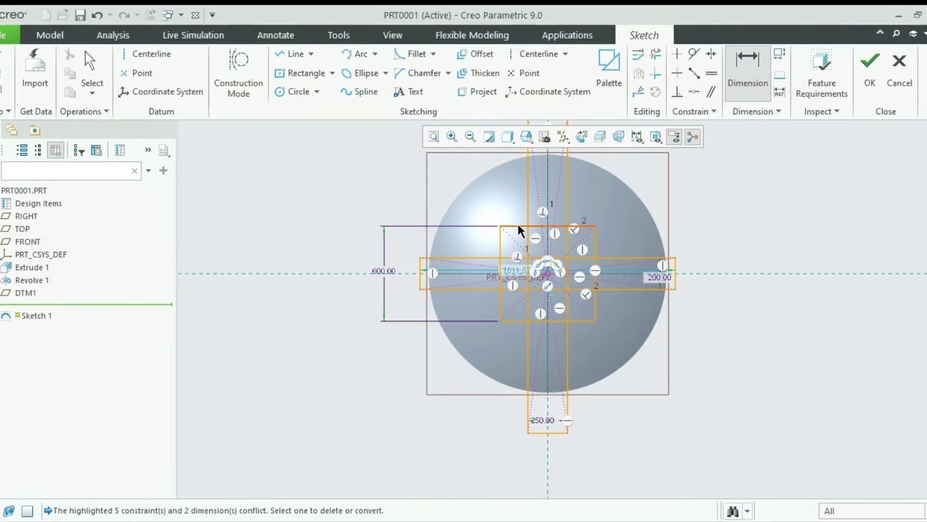
- Rotate the four sides of the central square by 45 degrees with Rotate Resize, forming a diamond
middle_click(517, 222)
click(518, 224)
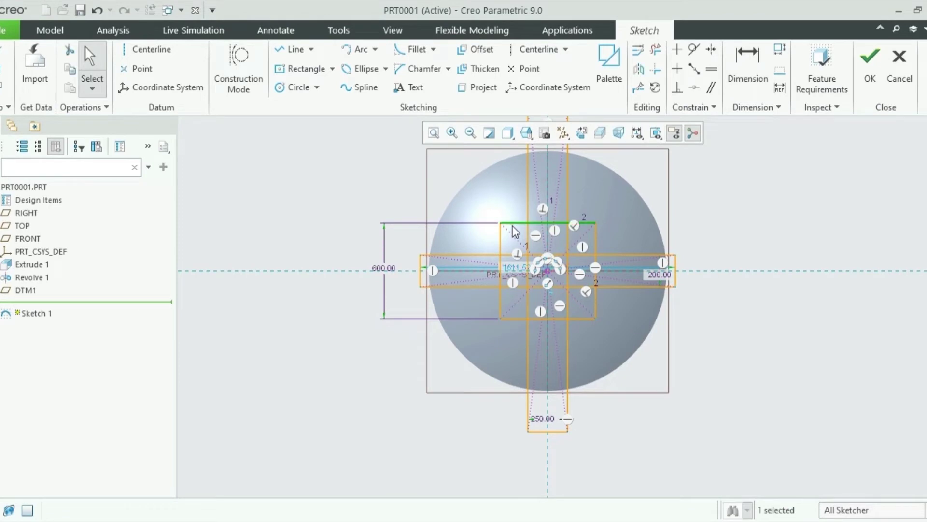
ctrl+click(500, 251)
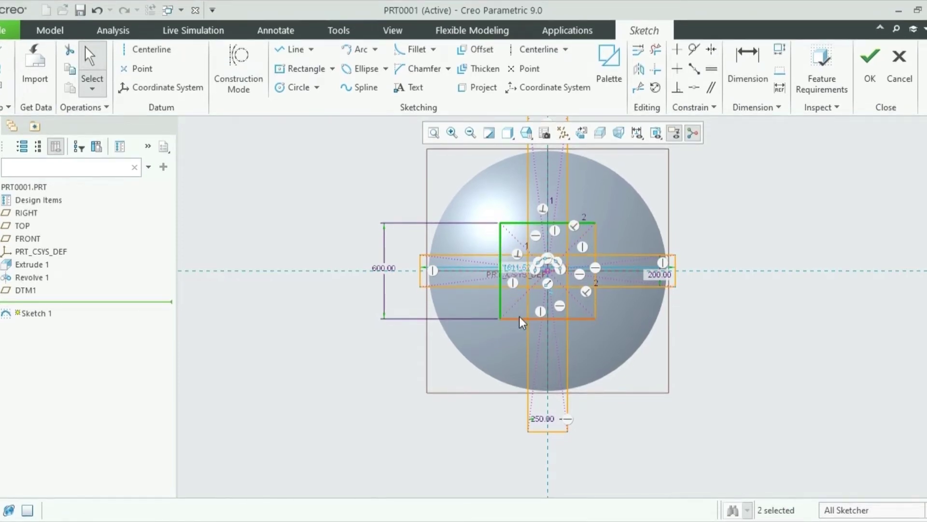
ctrl+click(522, 318)
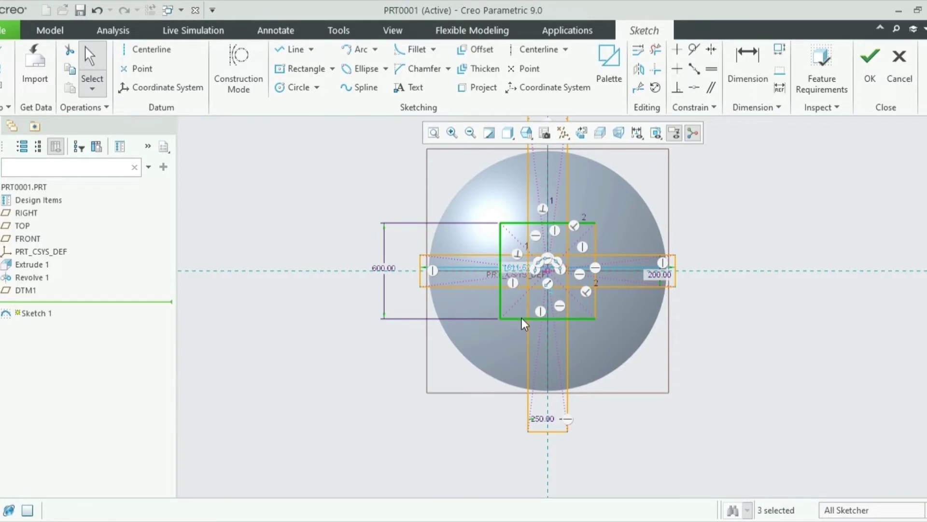
ctrl+click(596, 300)
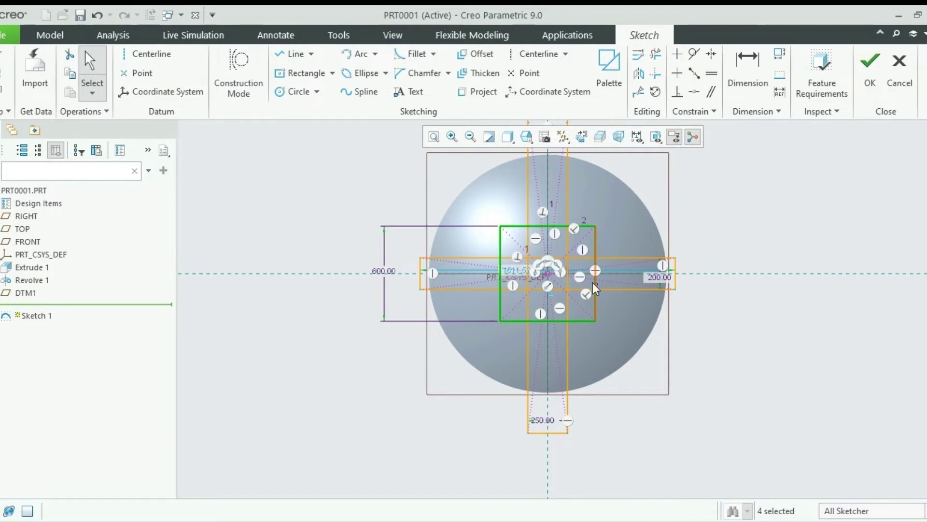
click(655, 92)
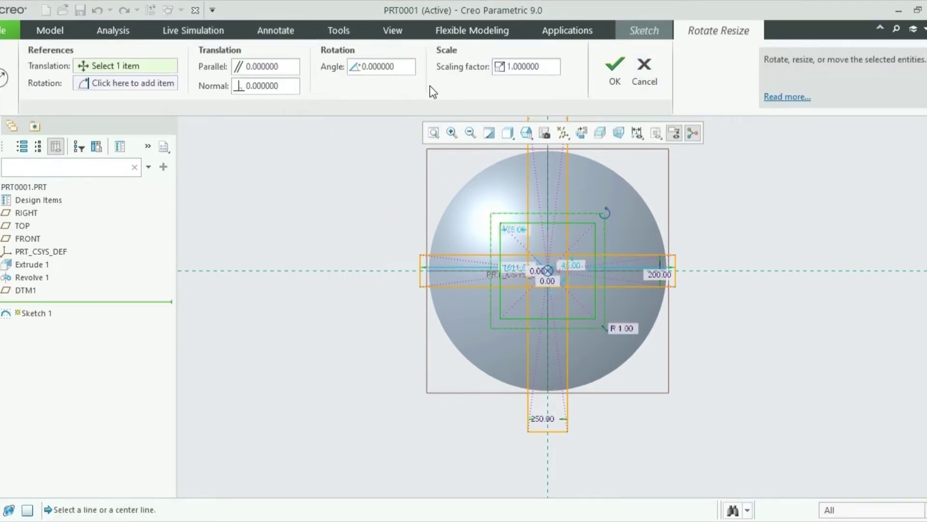
click(402, 66)
drag(402, 66, 358, 66)
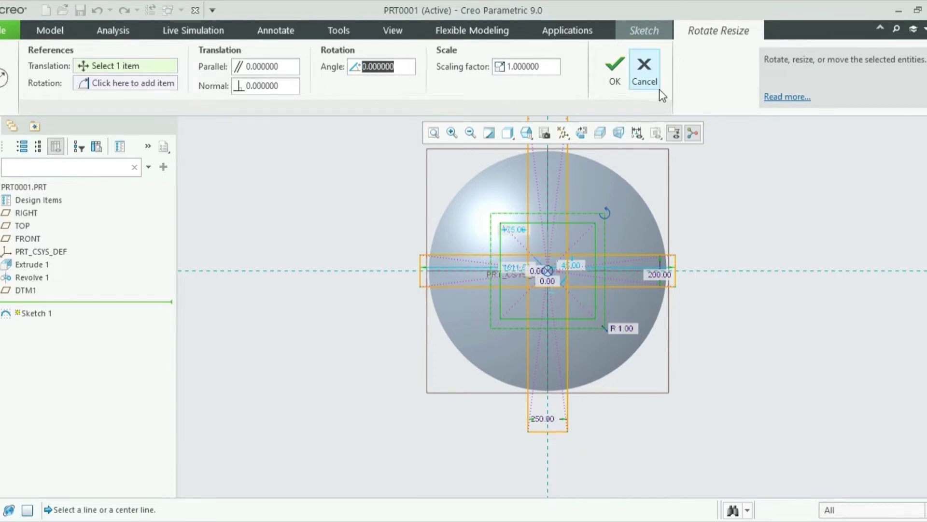
text(45)
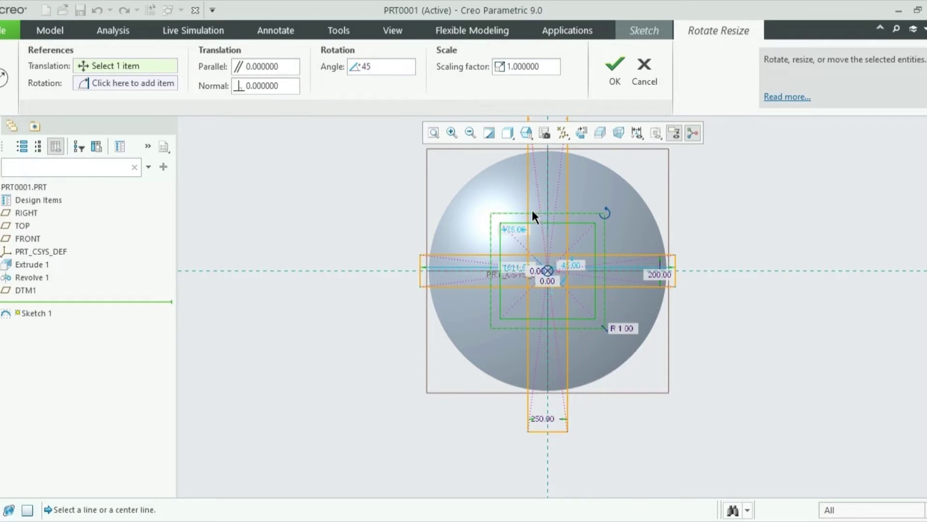
key(Return)
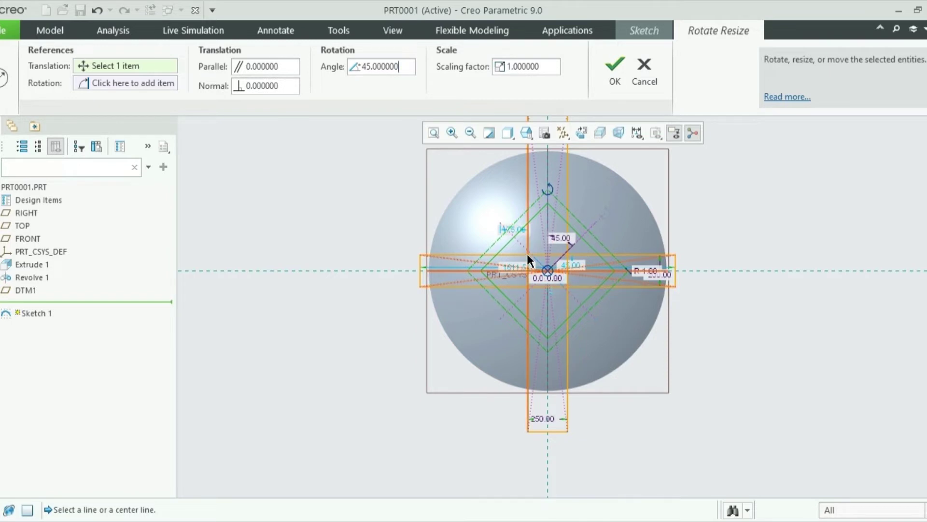
click(614, 62)
scroll(567, 227, up, 4)
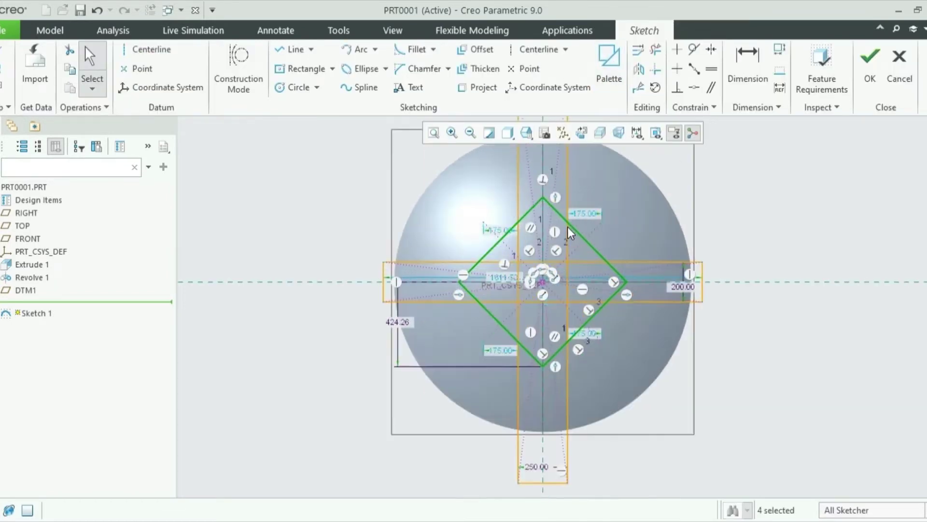
scroll(424, 312, down, 1)
scroll(496, 241, down, 1)
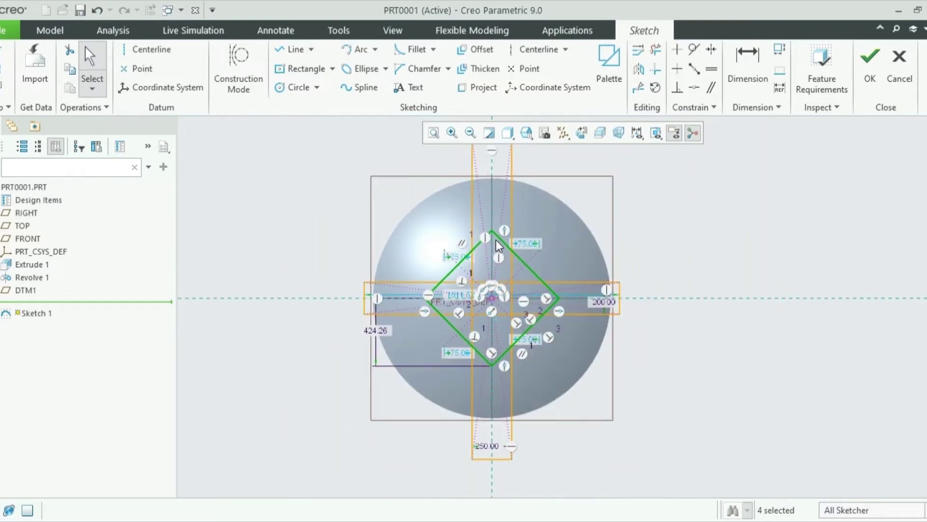
scroll(488, 229, up, 1)
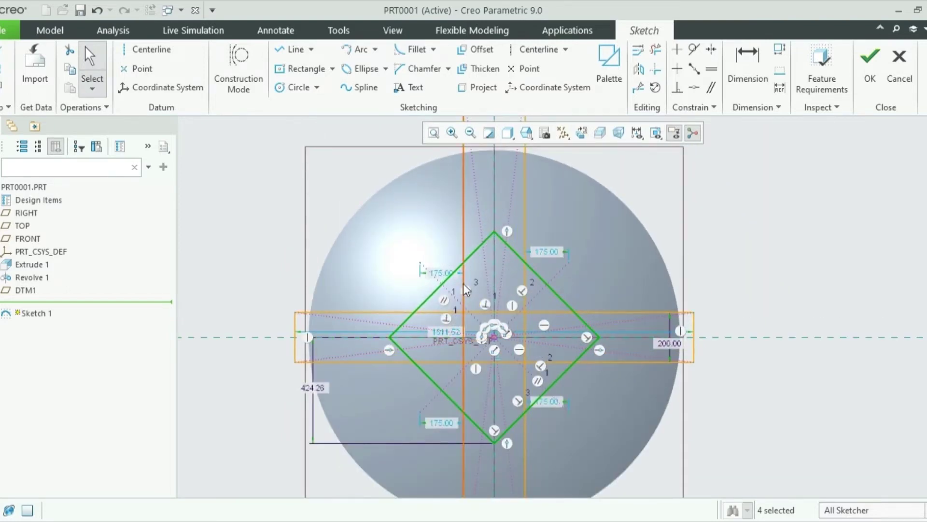
scroll(639, 248, down, 2)
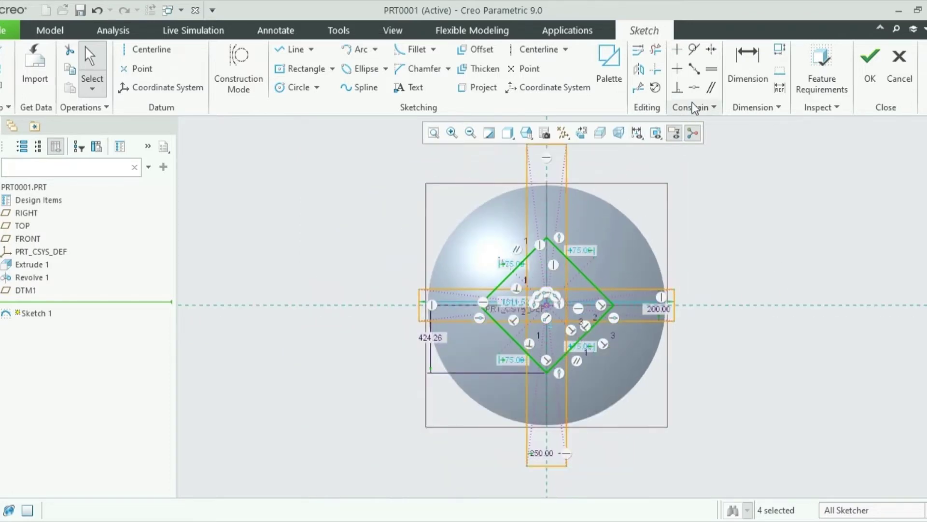
click(655, 50)
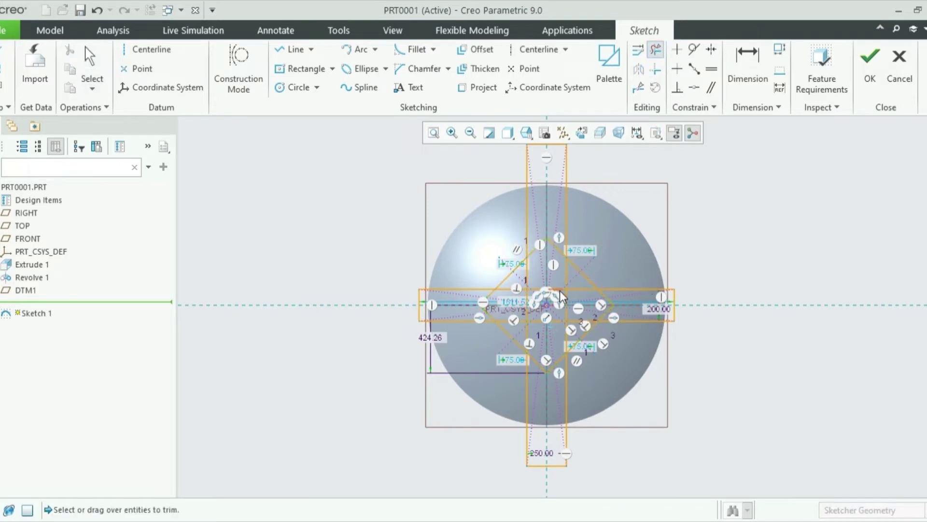
scroll(560, 292, down, 2)
scroll(565, 299, up, 5)
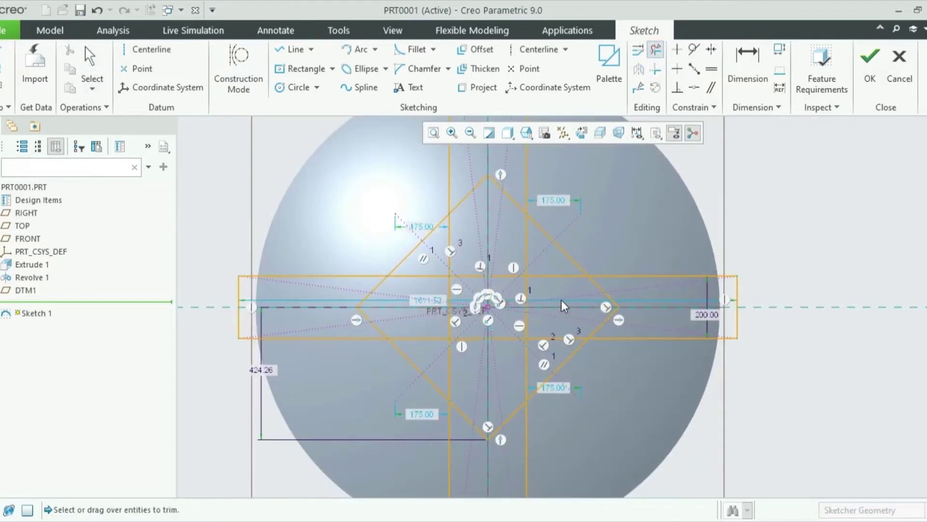
scroll(627, 330, up, 3)
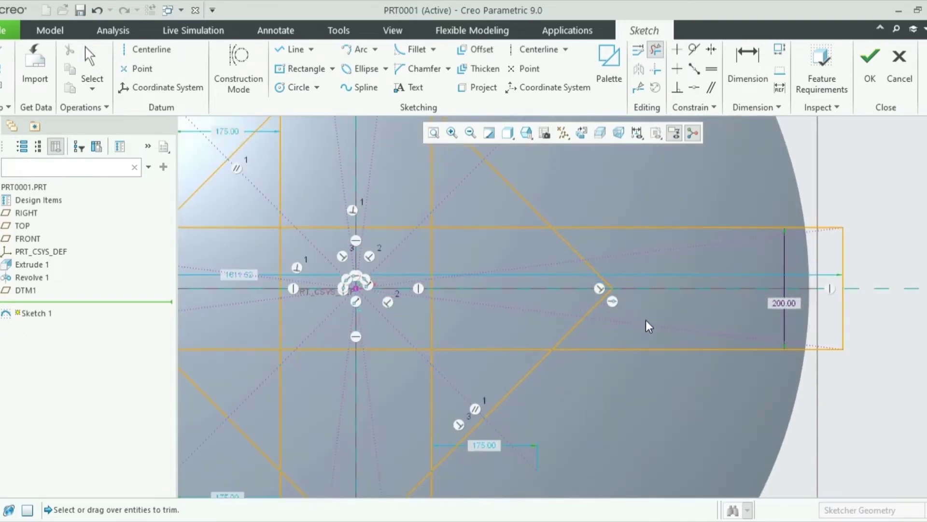
scroll(646, 321, down, 3)
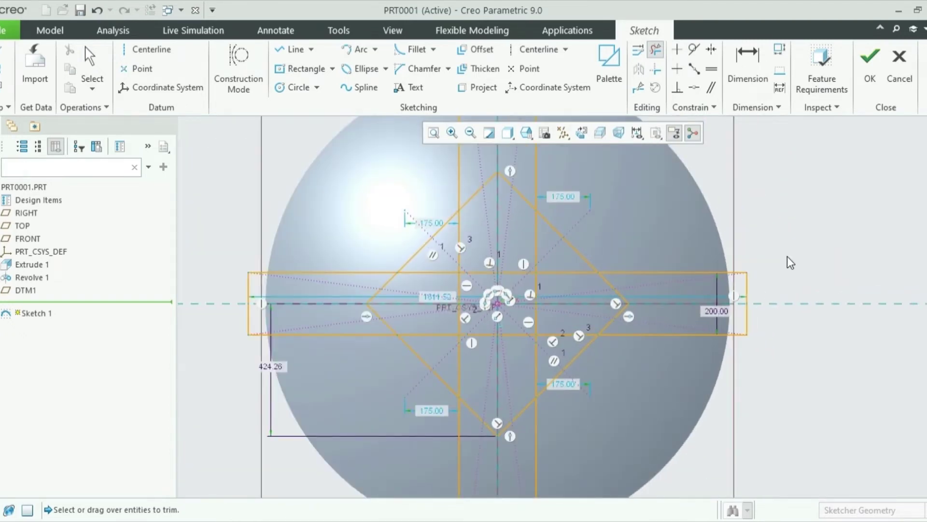
scroll(752, 283, up, 4)
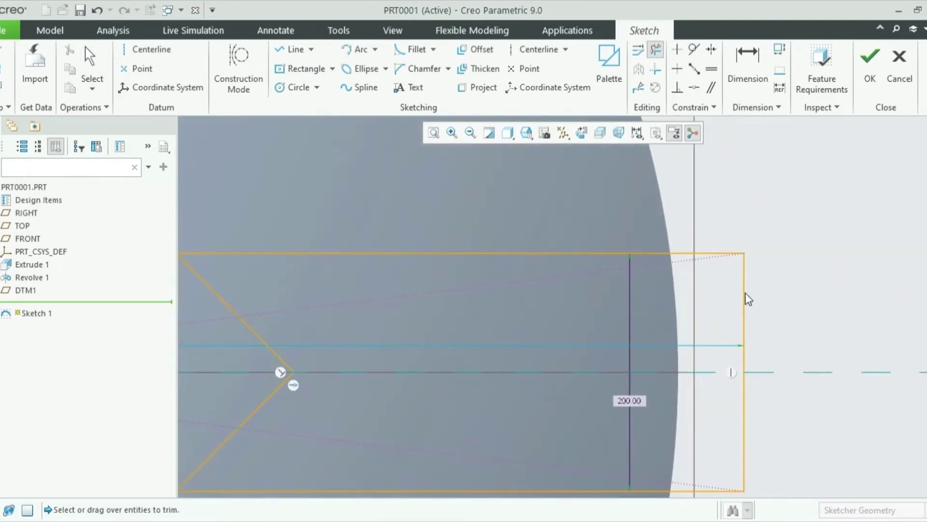
scroll(528, 276, down, 5)
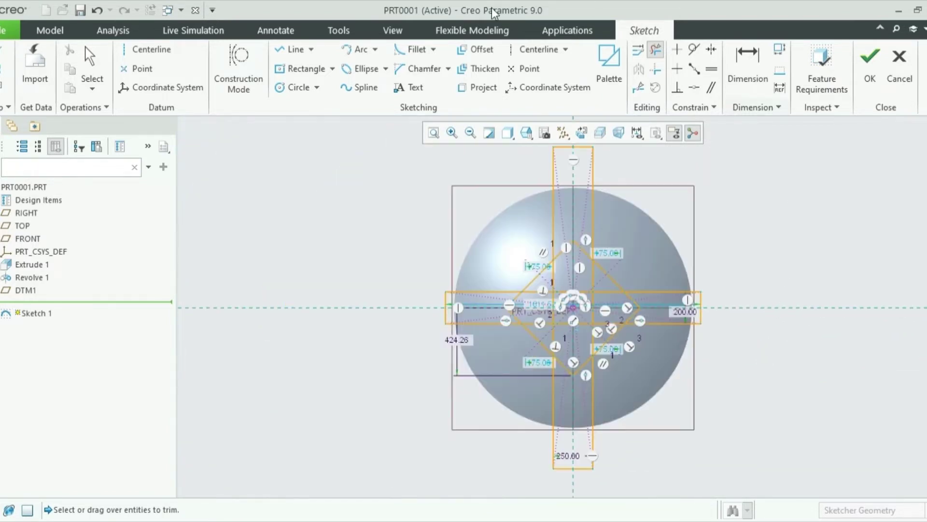
- Draw a circle centered on the origin that coincides with the round outline of the dome
click(317, 88)
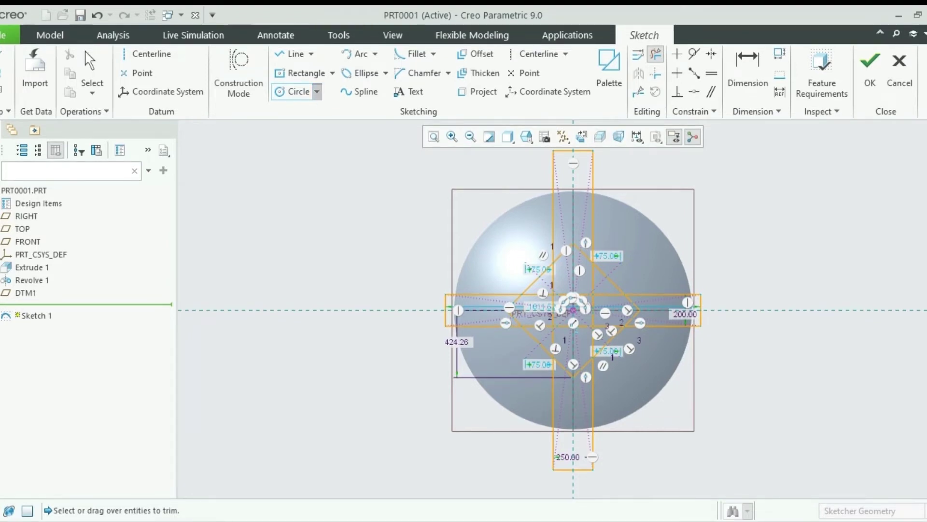
click(293, 91)
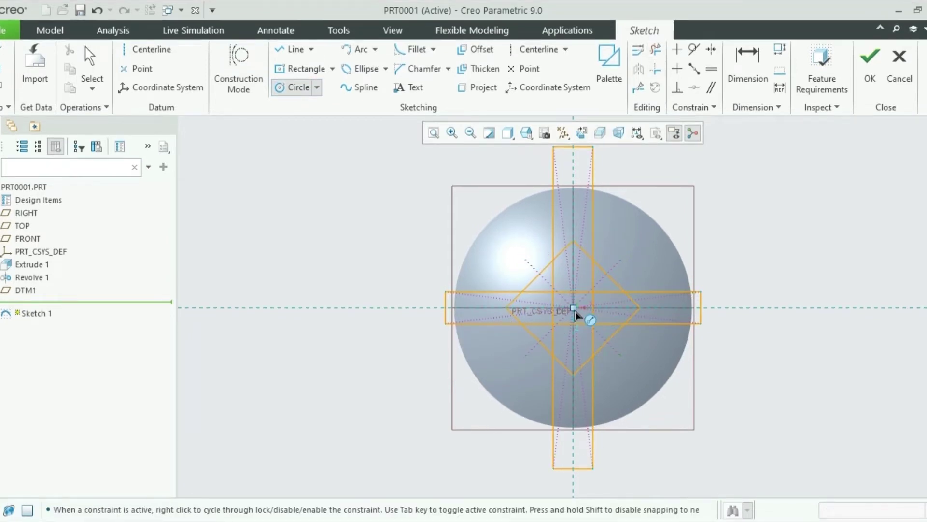
click(573, 308)
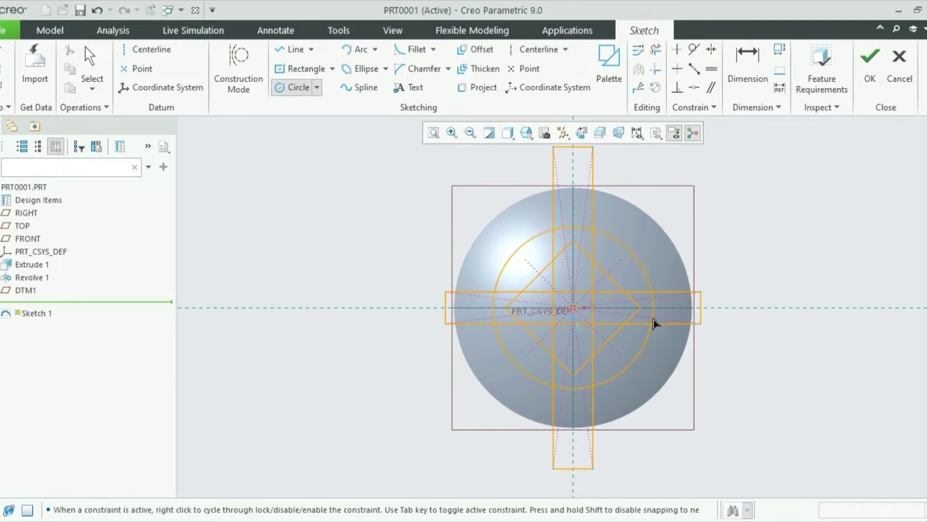
click(689, 346)
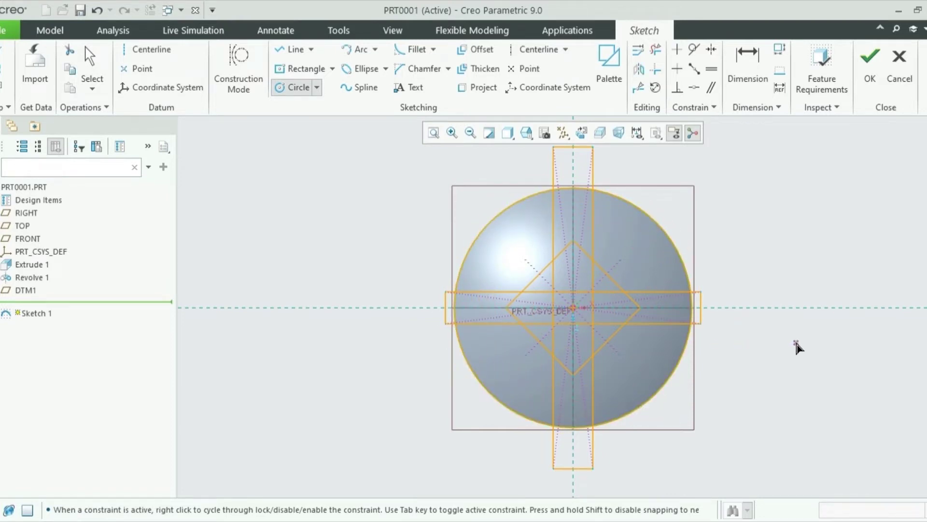
middle_click(623, 335)
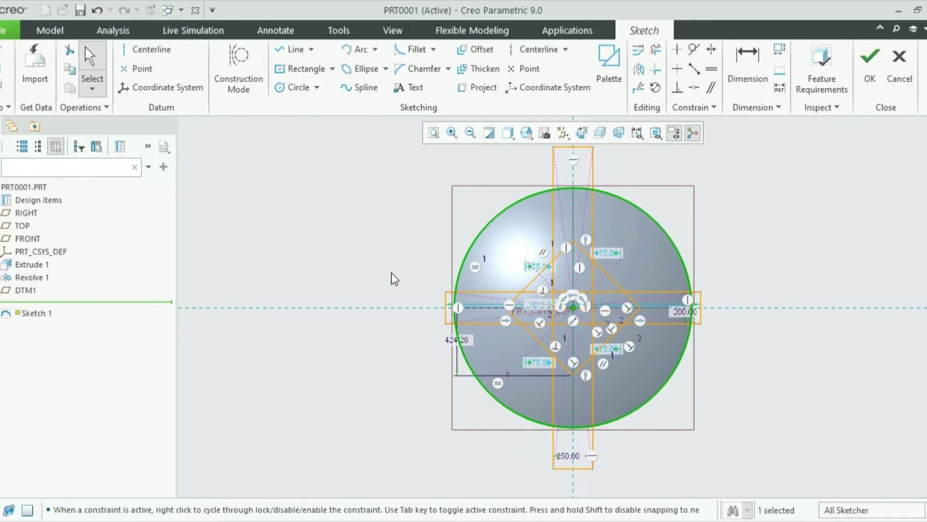
- Trim away the upper end of the vertical rectangle that extends beyond the circle using Delete Segment
scroll(378, 265, up, 1)
scroll(384, 251, up, 1)
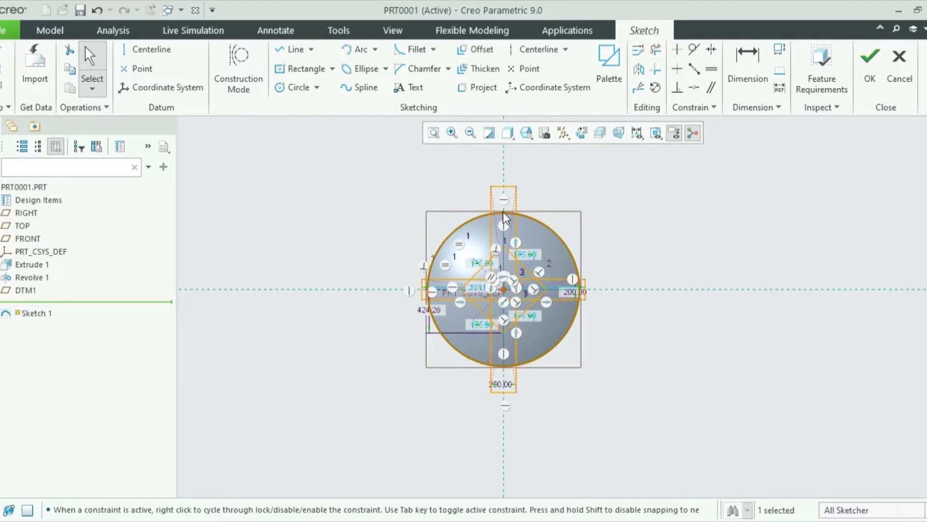
scroll(507, 193, down, 4)
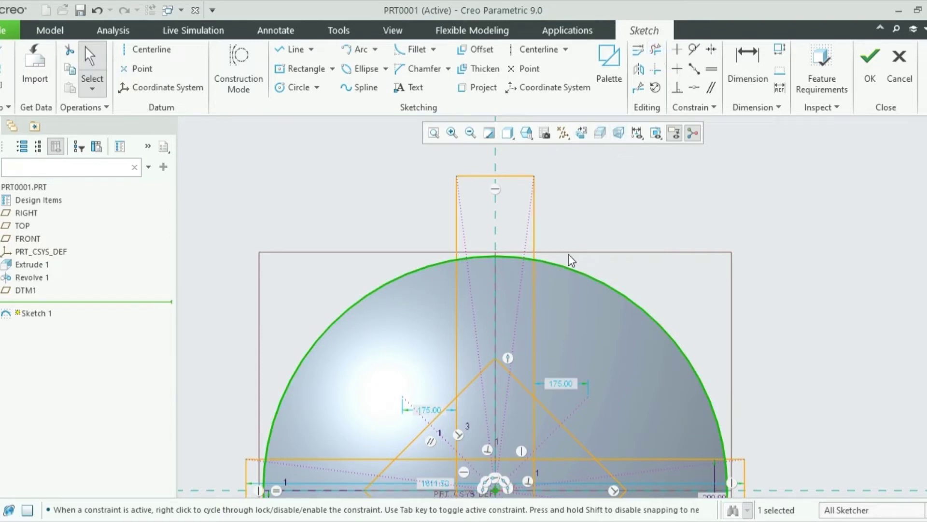
click(655, 49)
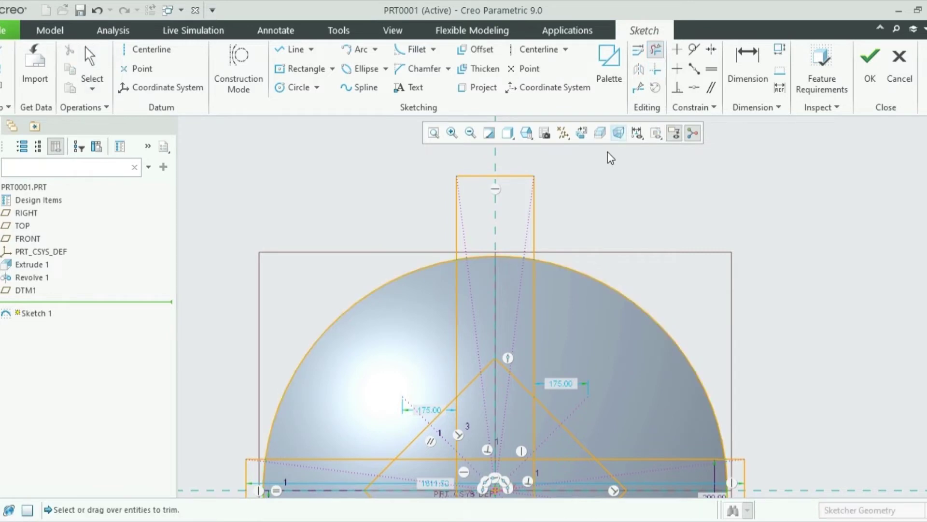
scroll(535, 171, up, 2)
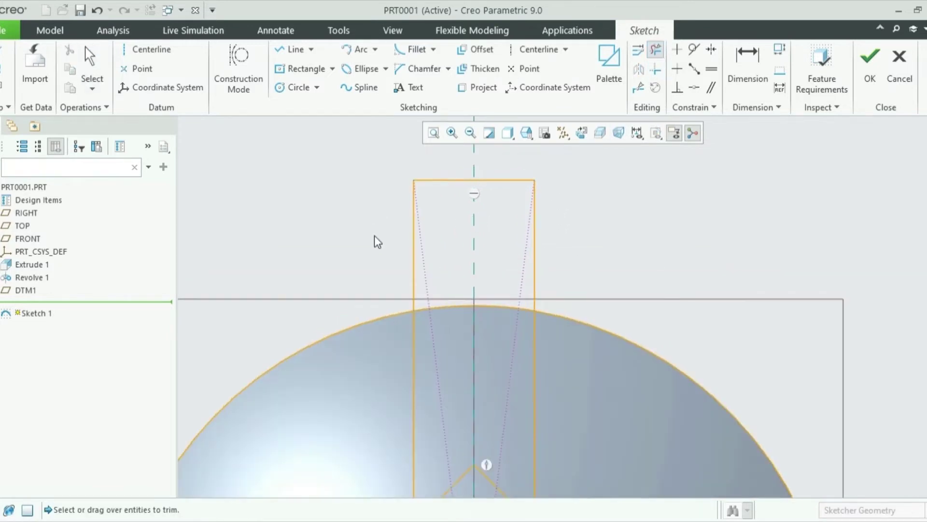
mouse_move(388, 296)
mouse_down()
mouse_move(416, 266)
mouse_move(576, 214)
mouse_move(466, 182)
mouse_move(472, 195)
mouse_up()
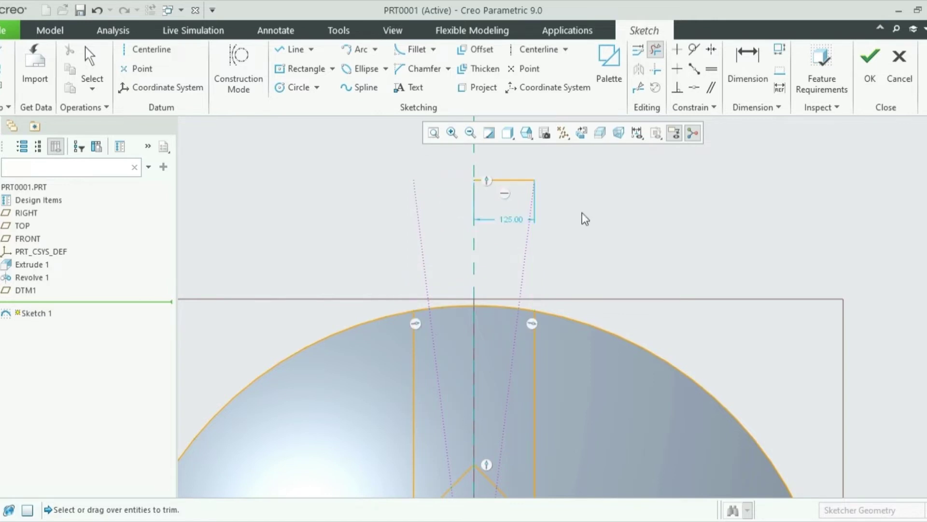
scroll(507, 296, up, 3)
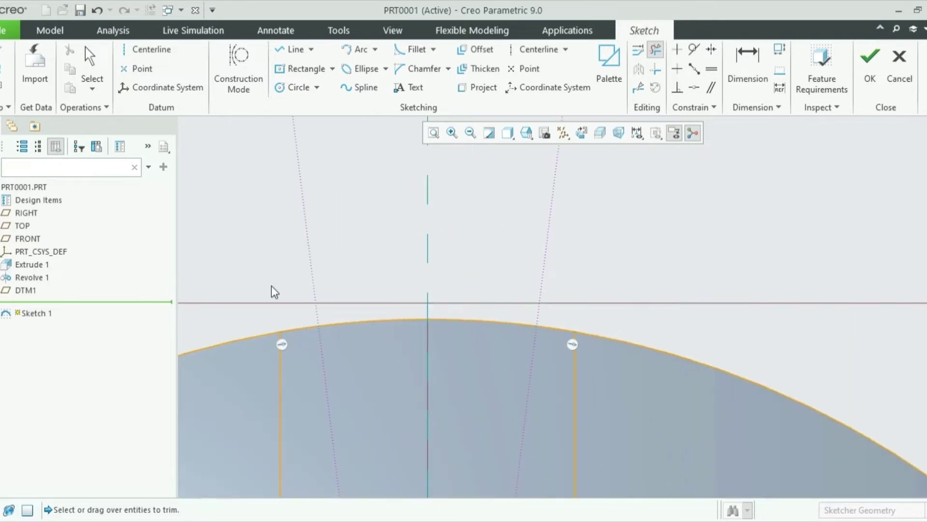
- Delete the four circle arcs between the rectangle arms, keeping only the short arcs across the arm ends
scroll(550, 292, down, 5)
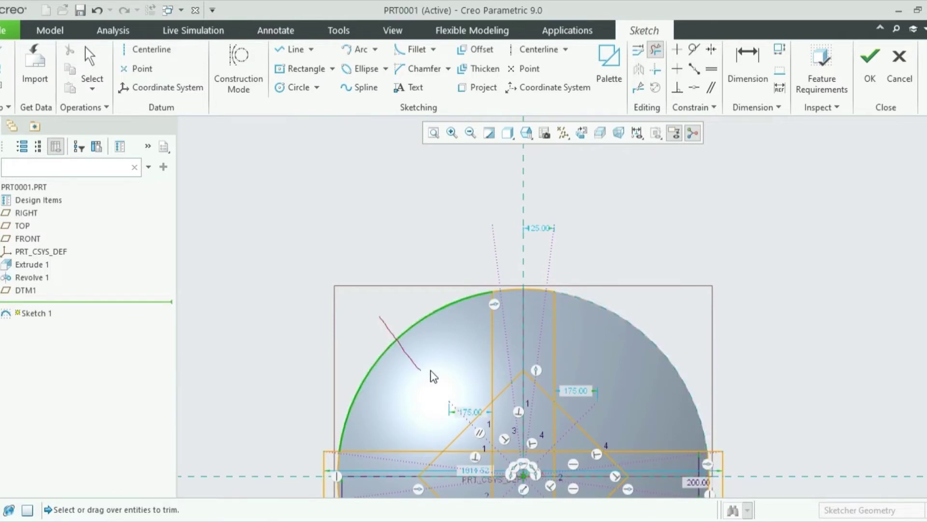
scroll(457, 291, down, 3)
scroll(531, 410, up, 3)
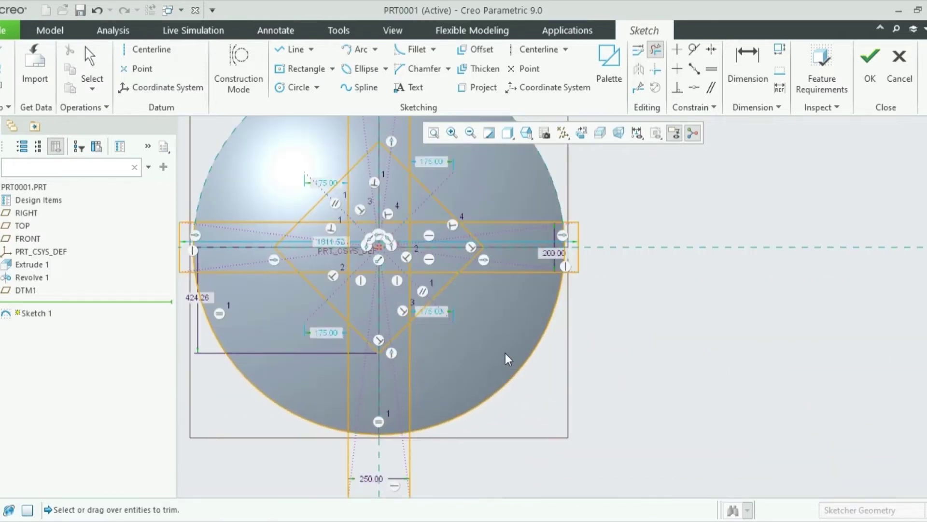
click(519, 368)
click(282, 403)
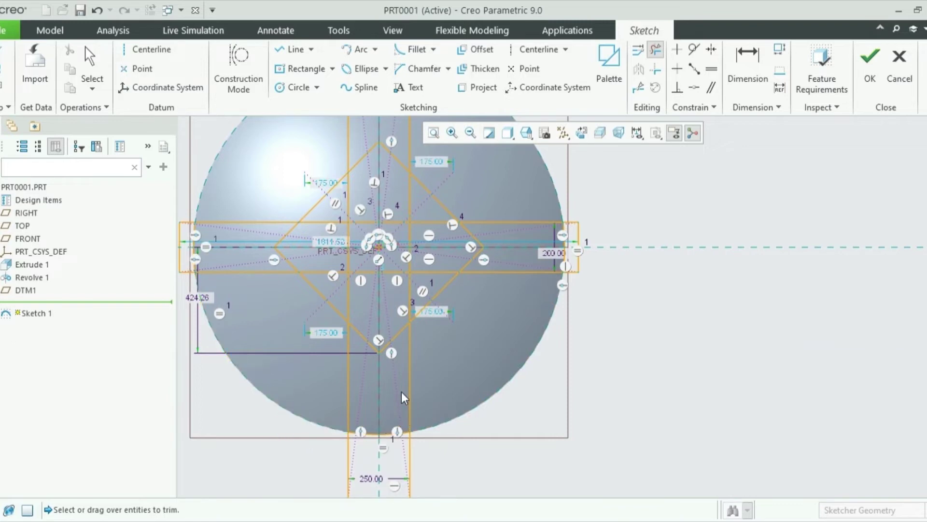
- Trim off the left end of the horizontal rectangle where it extends past the circle
scroll(341, 323, down, 3)
scroll(233, 274, up, 5)
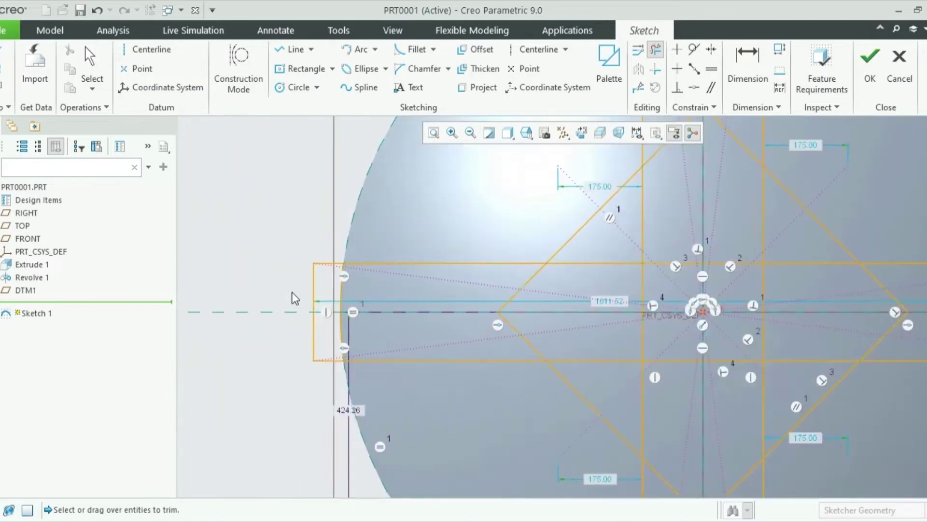
scroll(292, 292, up, 2)
drag(334, 223, 342, 293)
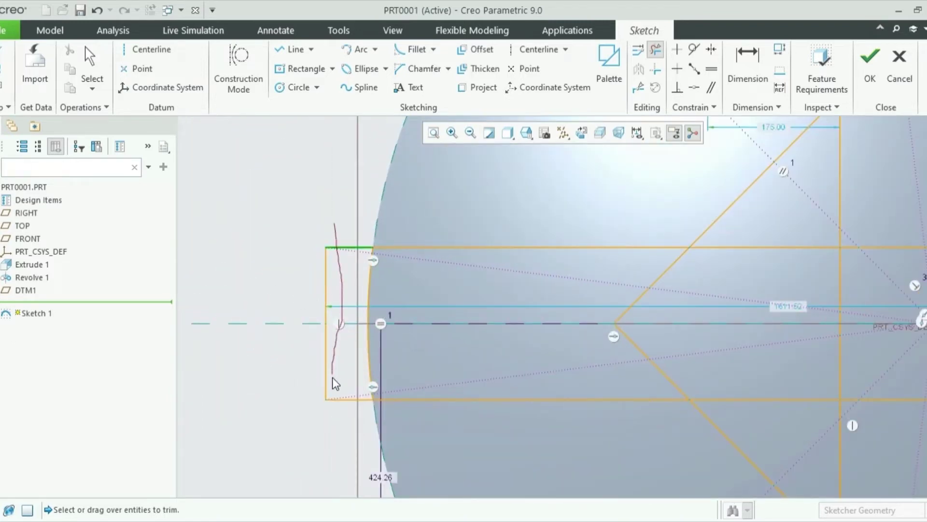
mouse_move(332, 378)
mouse_down()
mouse_move(334, 418)
mouse_move(313, 309)
mouse_move(336, 269)
mouse_up()
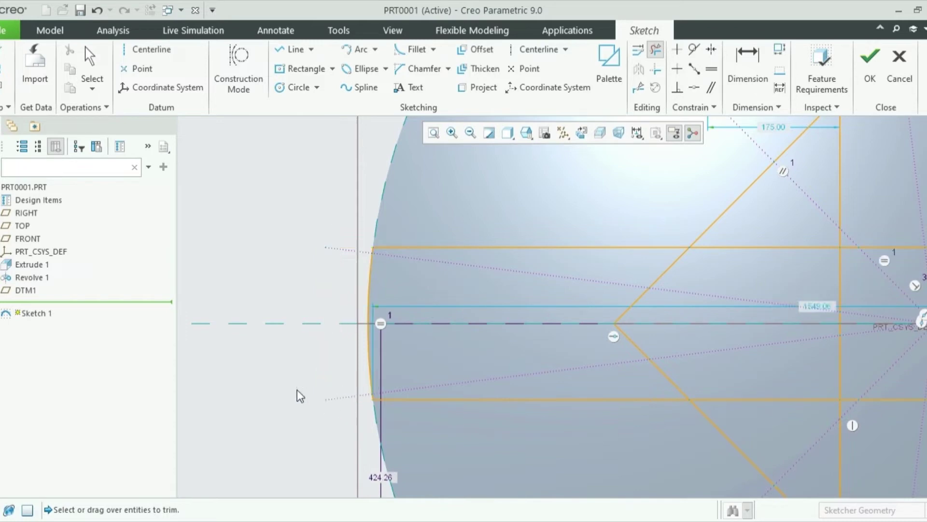
- Trim off the right end of the horizontal rectangle where it extends past the circle
scroll(224, 316, down, 2)
scroll(268, 317, down, 1)
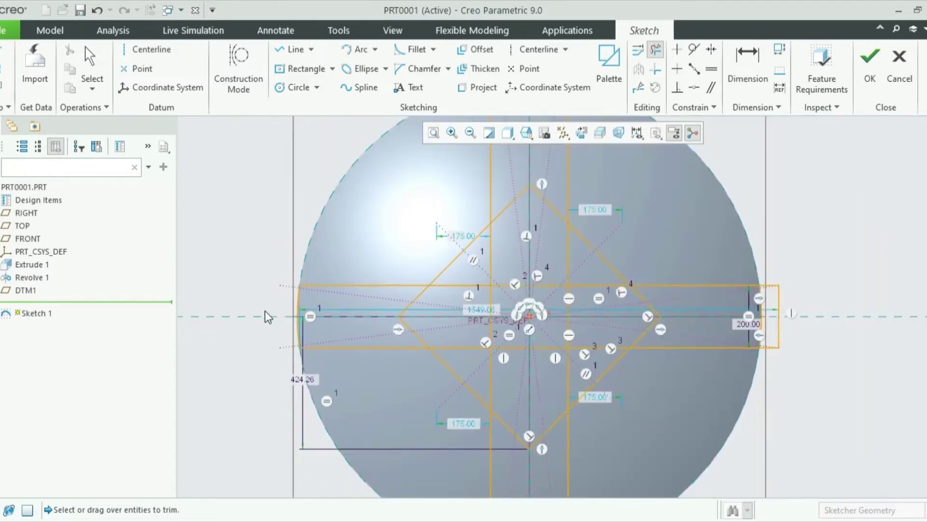
scroll(268, 317, down, 1)
scroll(692, 312, up, 3)
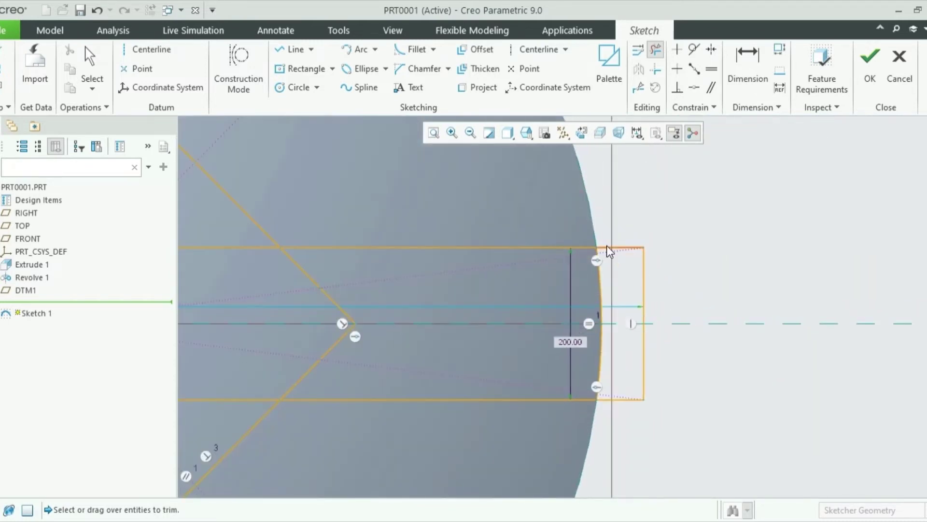
drag(606, 238, 656, 277)
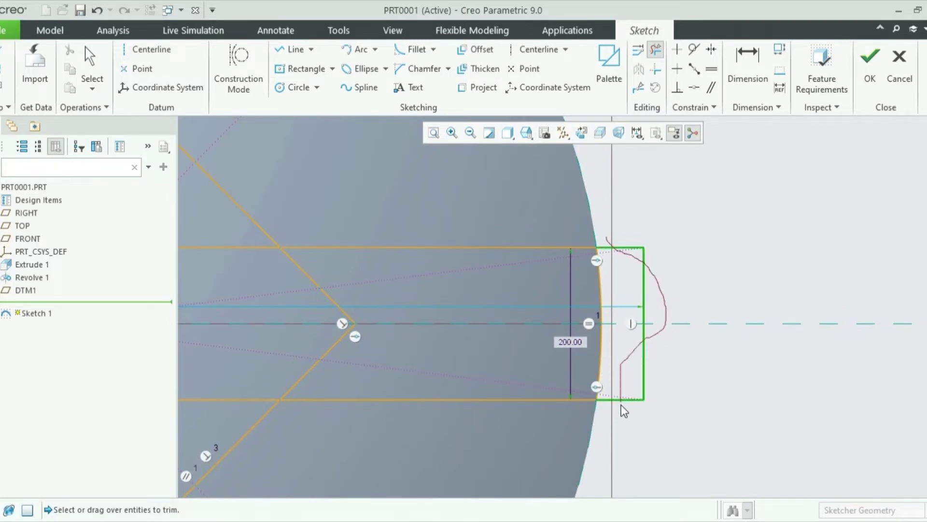
drag(623, 410, 627, 410)
scroll(720, 352, down, 3)
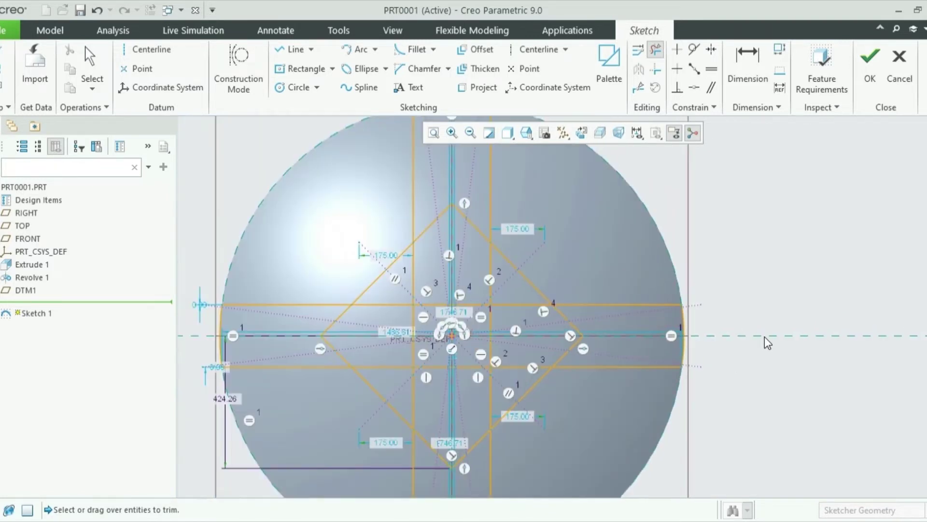
- Delete the diamond's top corner inside the vertical rectangle and the rectangle segments behind the diamond's upper-left side
scroll(764, 337, down, 1)
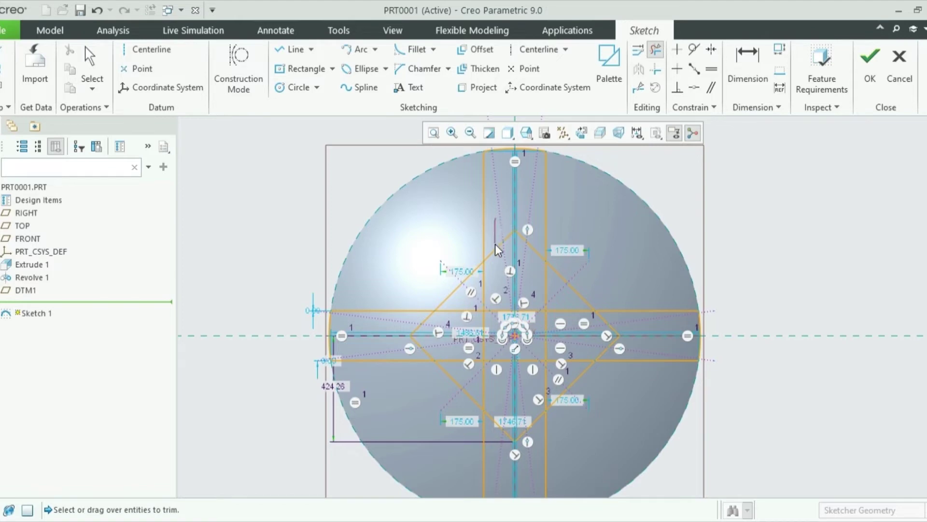
mouse_move(495, 244)
mouse_down()
mouse_move(499, 260)
mouse_move(624, 289)
mouse_up()
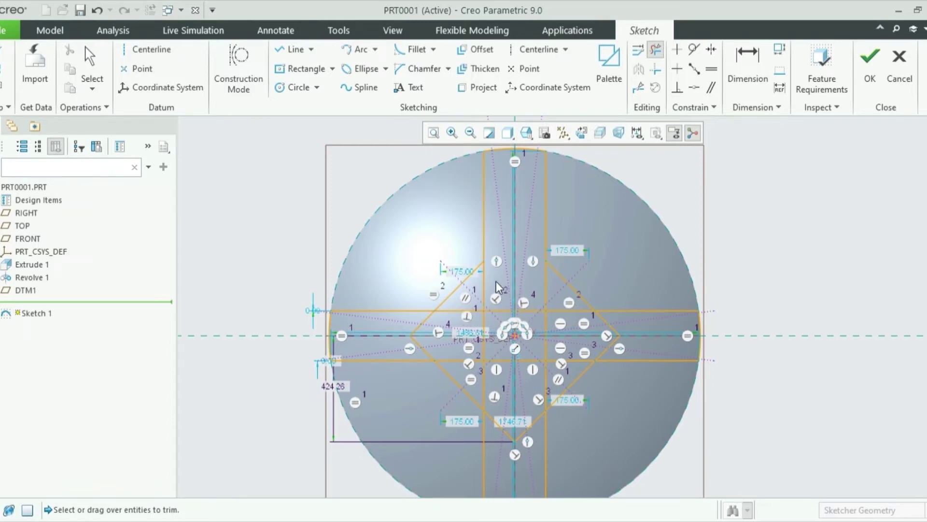
mouse_move(500, 283)
mouse_down()
mouse_move(474, 291)
mouse_move(453, 331)
mouse_up()
- Delete the diamond's left corner between the horizontal rectangle's edges, including the short leftover segment
scroll(419, 334, up, 3)
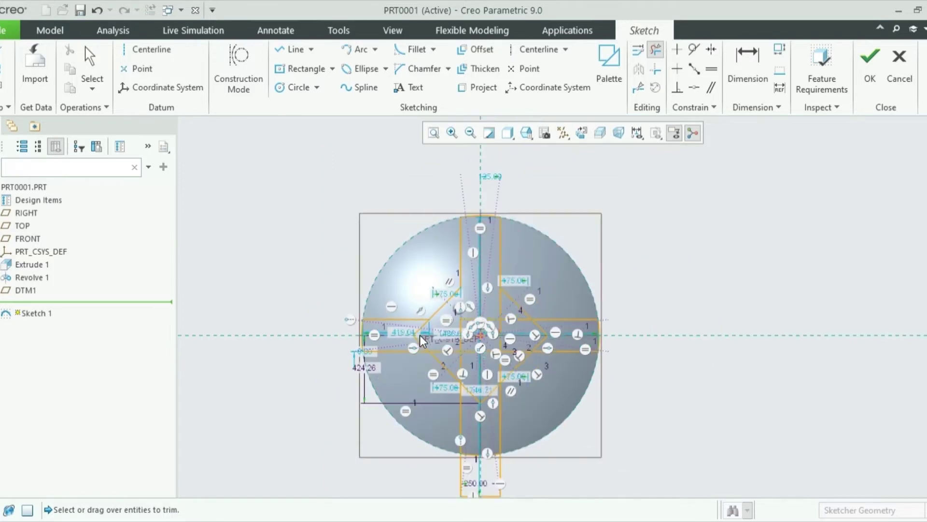
scroll(419, 334, down, 5)
mouse_move(412, 312)
mouse_down()
mouse_move(444, 332)
mouse_move(441, 364)
mouse_move(424, 367)
mouse_up()
click(411, 354)
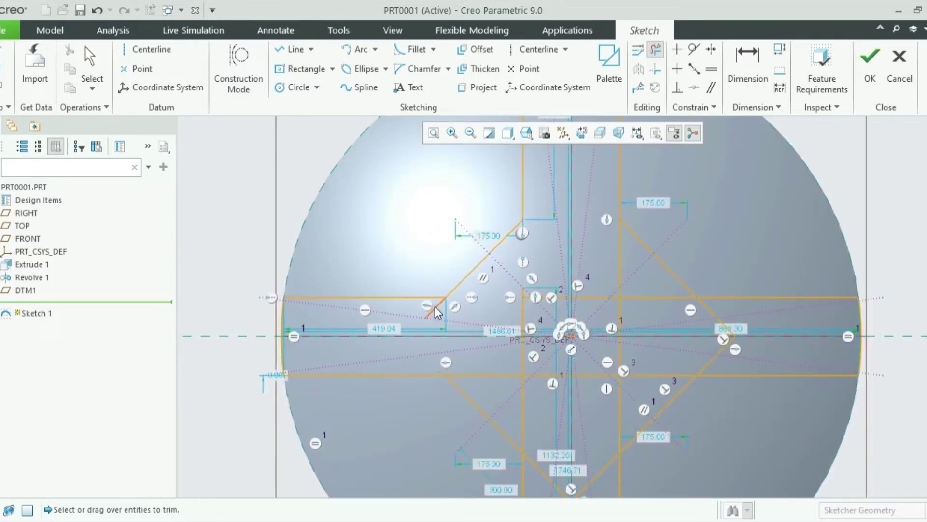
click(440, 314)
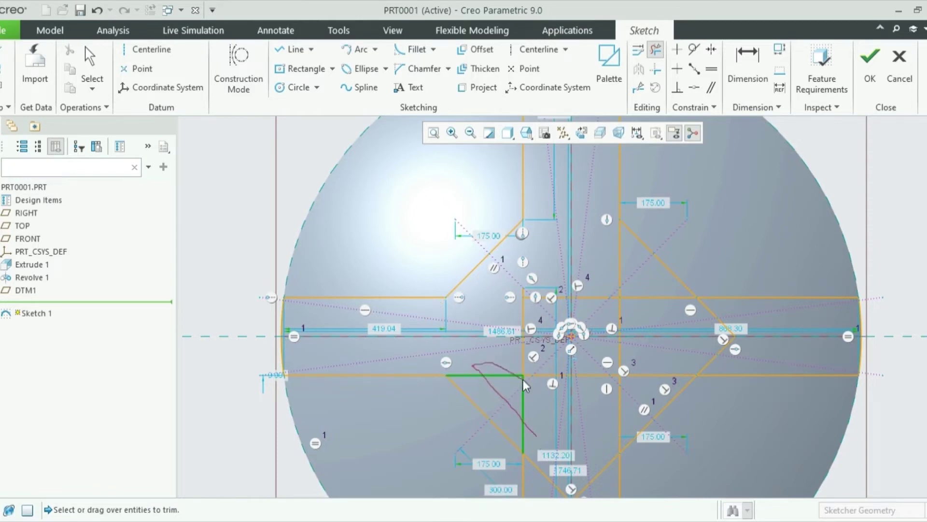
- Trim the two rectangle edge segments enclosed behind the diamond's lower-left side
drag(523, 380, 523, 381)
scroll(422, 334, up, 5)
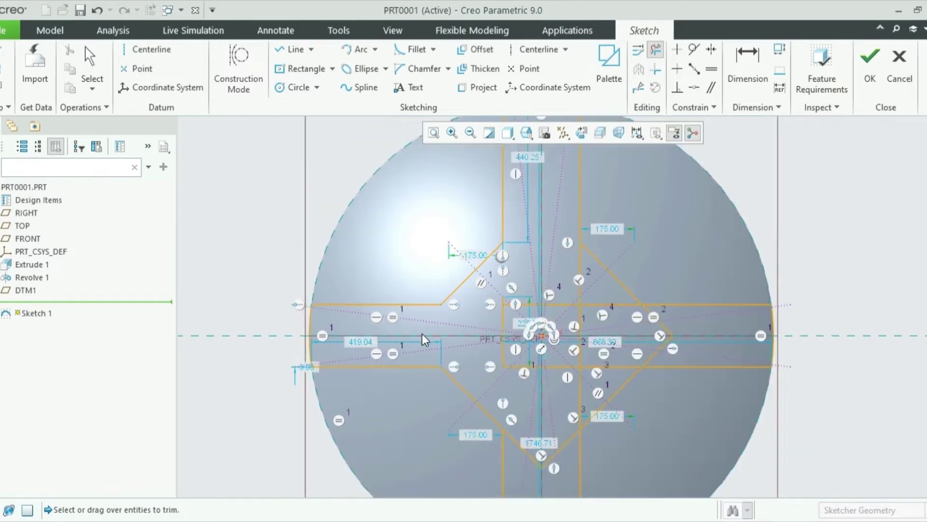
scroll(454, 384, down, 5)
scroll(566, 456, down, 1)
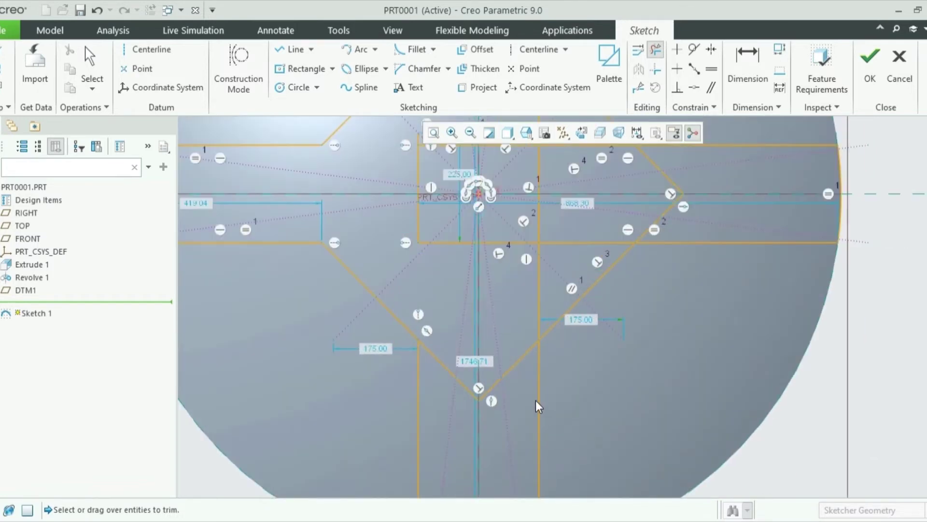
- Trim away the diamond's bottom corner inside the vertical rectangle and the rectangle's lower end extending past the circle
mouse_move(512, 348)
mouse_down()
mouse_move(512, 416)
mouse_move(471, 415)
mouse_move(449, 358)
mouse_move(481, 393)
mouse_move(500, 392)
mouse_up()
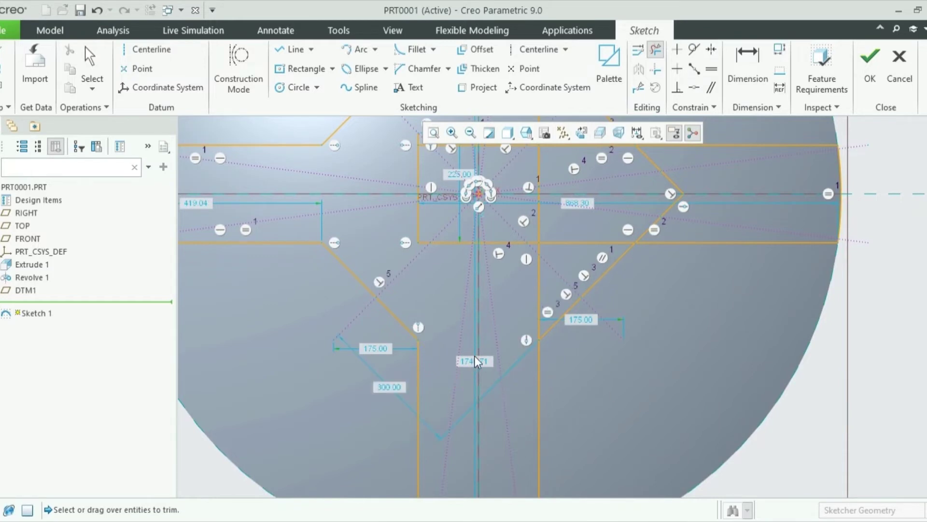
scroll(416, 340, down, 1)
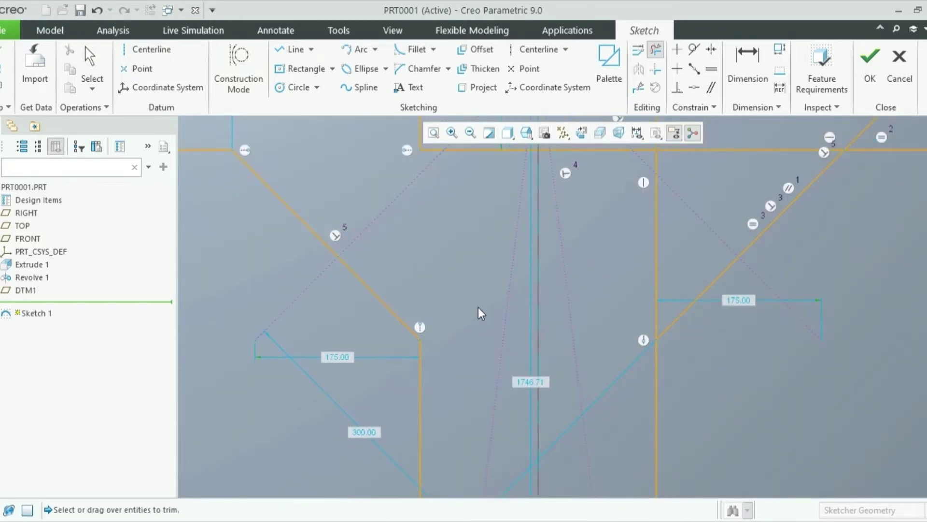
scroll(492, 296, up, 2)
scroll(520, 319, up, 3)
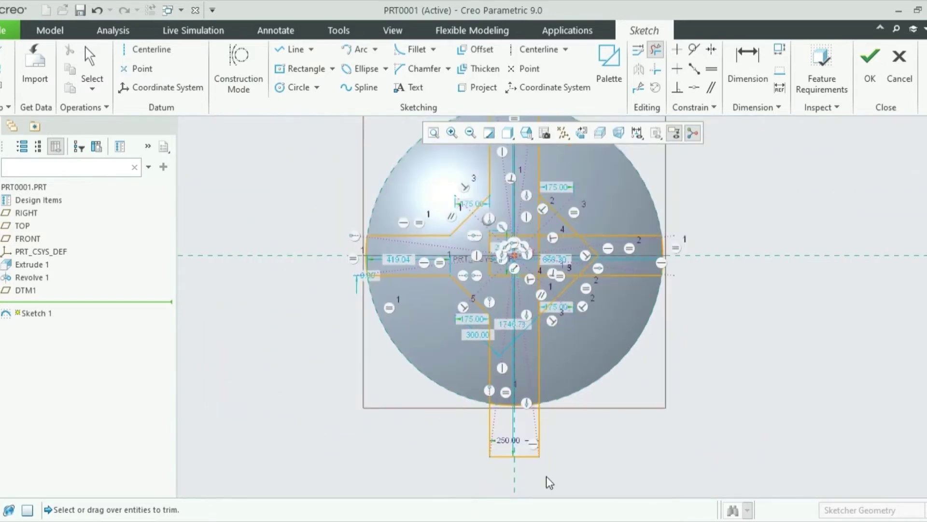
scroll(528, 474, down, 5)
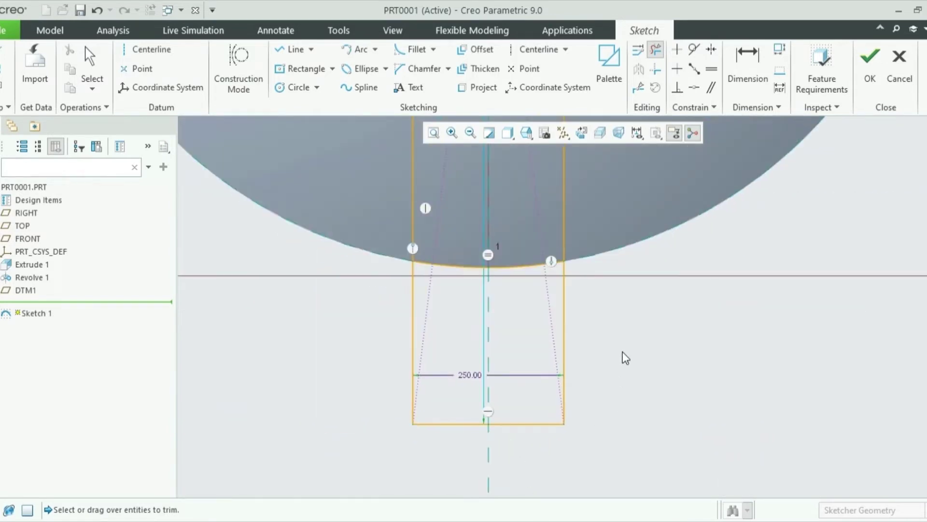
mouse_move(614, 349)
mouse_down()
mouse_move(514, 433)
mouse_move(472, 436)
mouse_move(442, 393)
mouse_move(400, 375)
mouse_move(390, 392)
mouse_move(526, 334)
mouse_move(574, 325)
mouse_move(612, 324)
mouse_move(623, 351)
mouse_up()
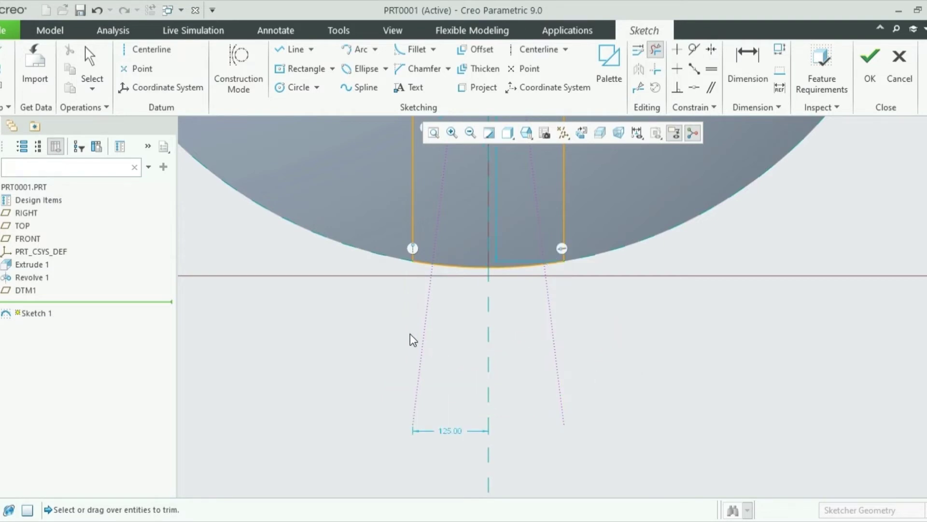
- Trim the two rectangle edge segments enclosed behind the diamond's lower-right side, including the short leftover stub at the central square's corner
scroll(410, 335, up, 8)
scroll(493, 250, down, 4)
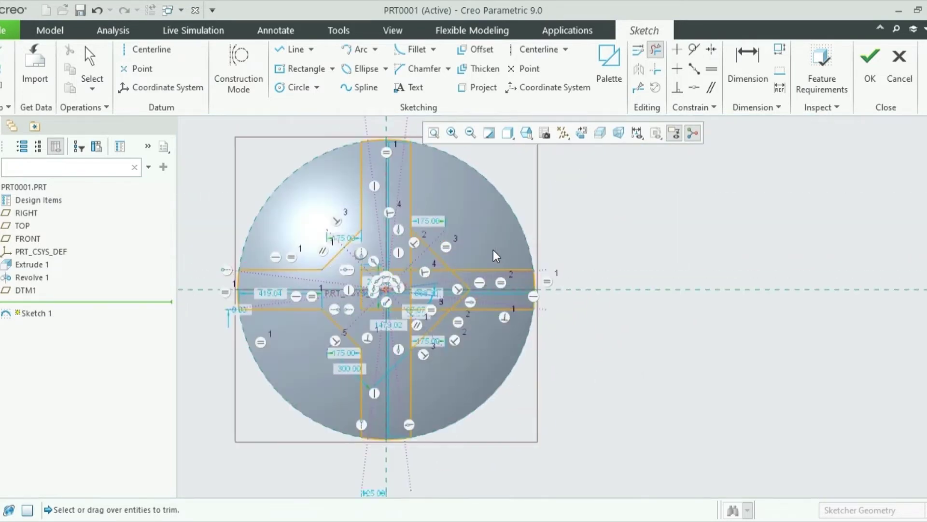
scroll(473, 289, down, 3)
scroll(618, 307, up, 3)
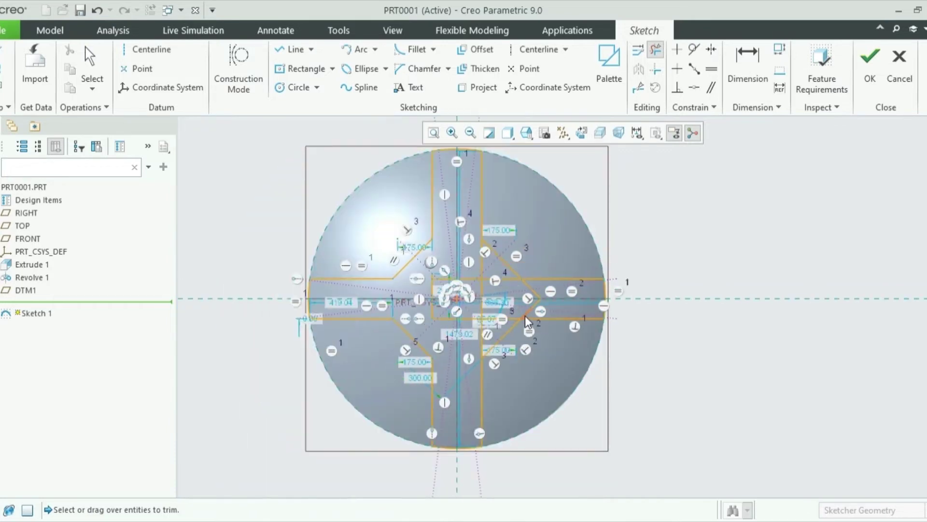
scroll(494, 303, down, 3)
drag(519, 328, 465, 366)
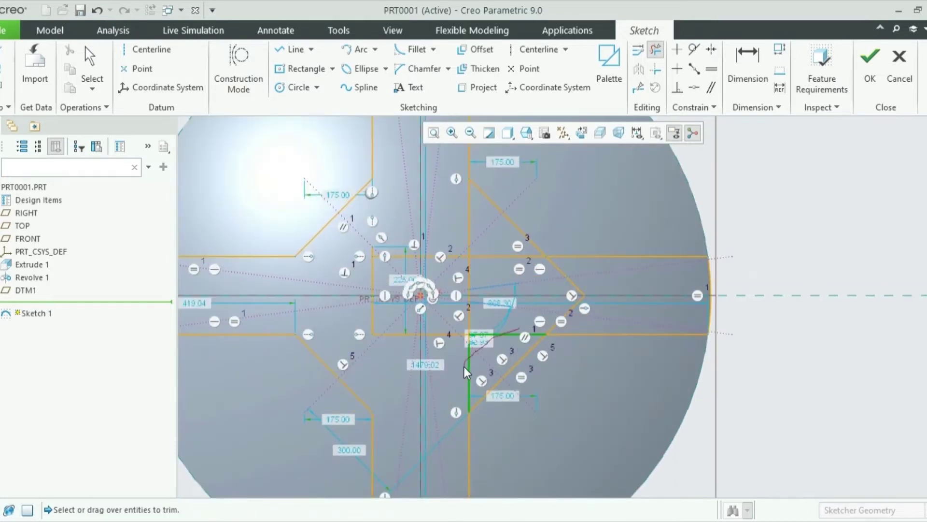
mouse_move(499, 326)
mouse_down()
mouse_move(477, 344)
mouse_move(451, 342)
mouse_up()
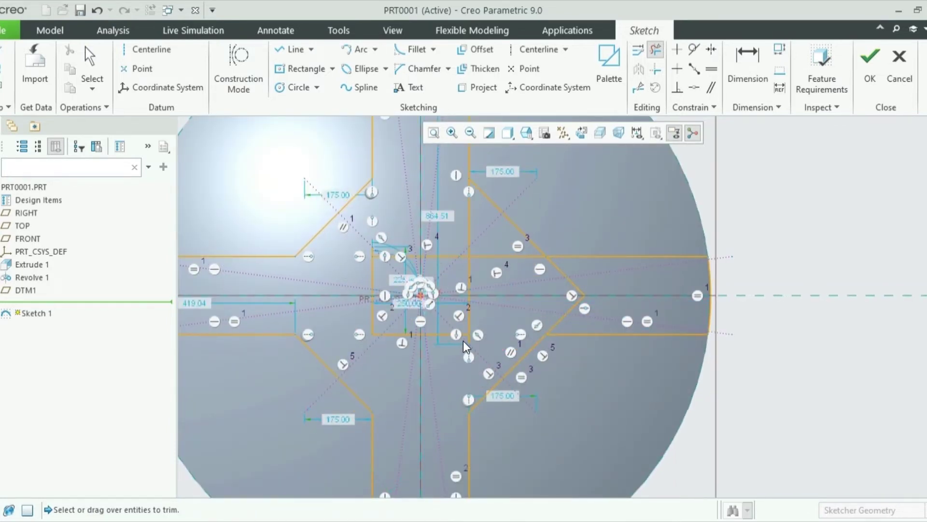
scroll(473, 340, up, 2)
scroll(465, 335, down, 5)
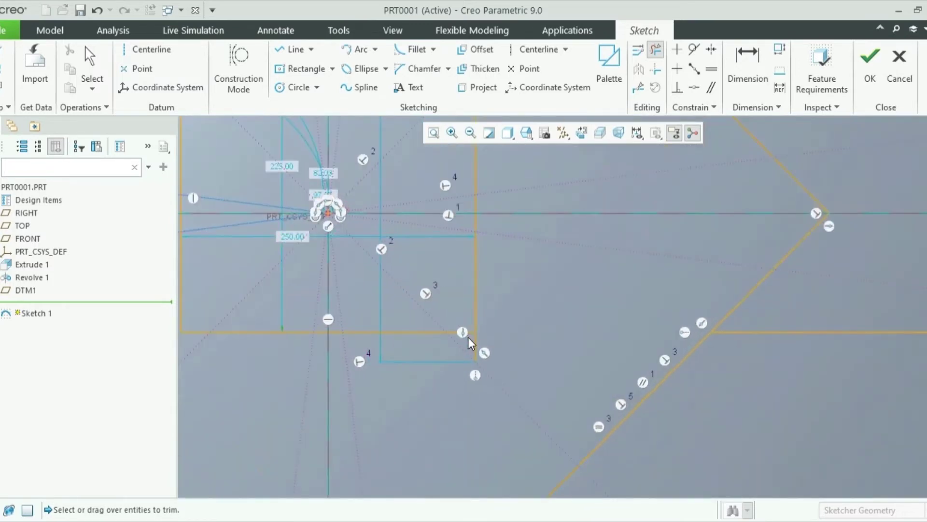
scroll(458, 355, up, 4)
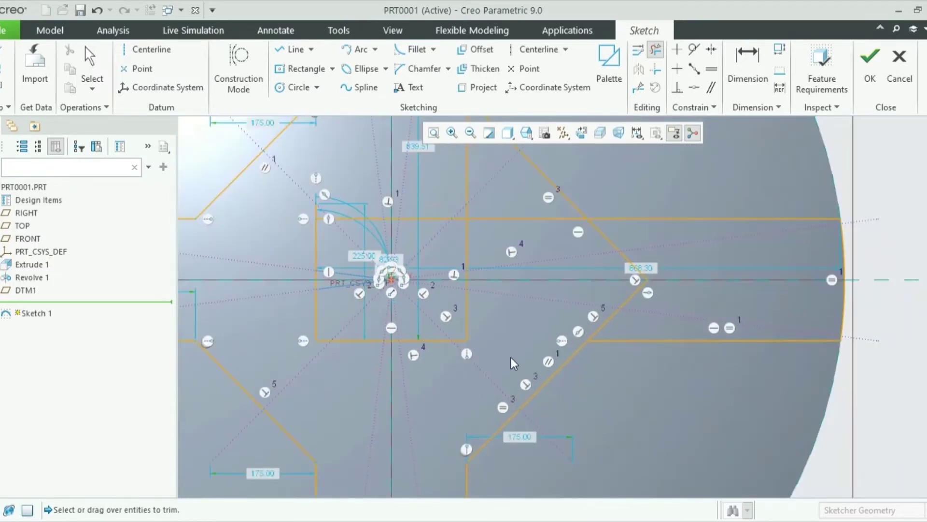
- Trim the horizontal and vertical rectangle edge segments enclosed behind the diamond's upper-right side
scroll(515, 193, down, 3)
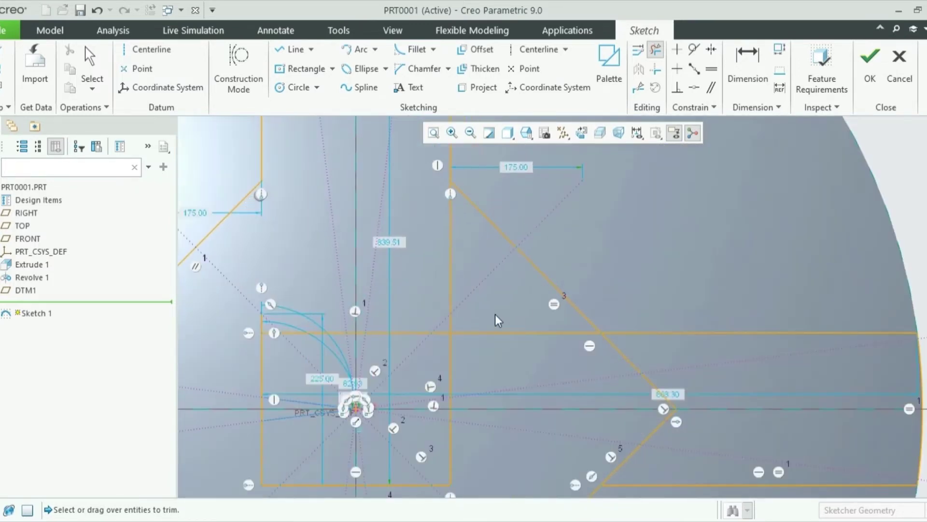
drag(450, 317, 466, 352)
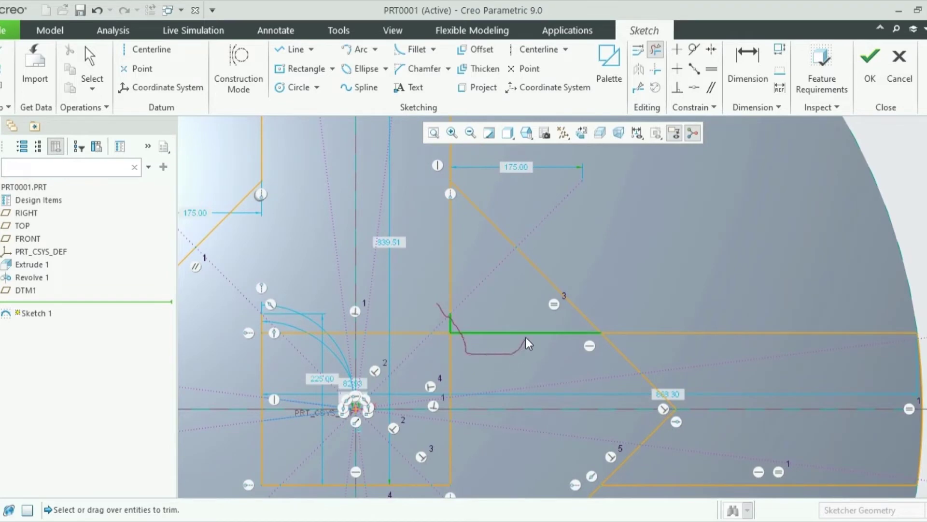
mouse_move(472, 232)
mouse_down()
mouse_move(432, 222)
mouse_move(437, 265)
mouse_up()
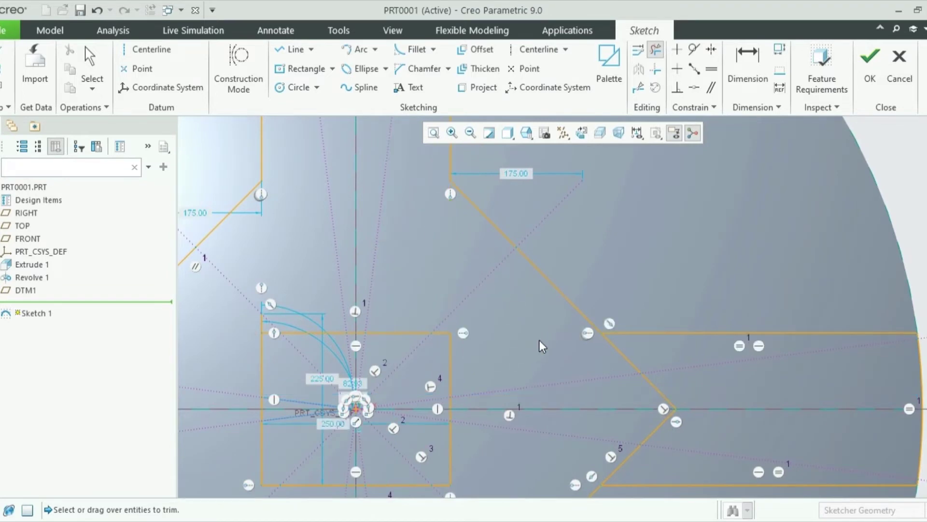
- Delete the diamond's right corner between the horizontal rectangle's edges
scroll(552, 284, up, 3)
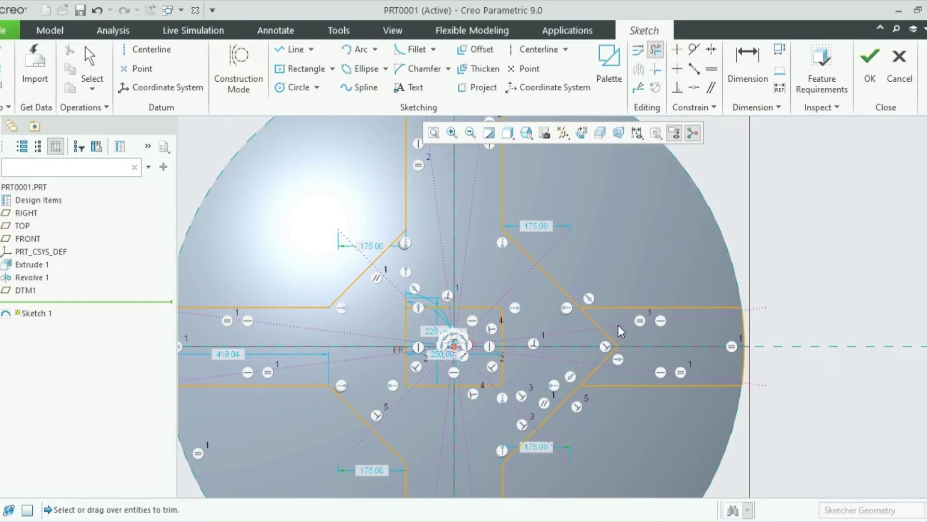
drag(618, 323, 583, 345)
drag(723, 345, 747, 348)
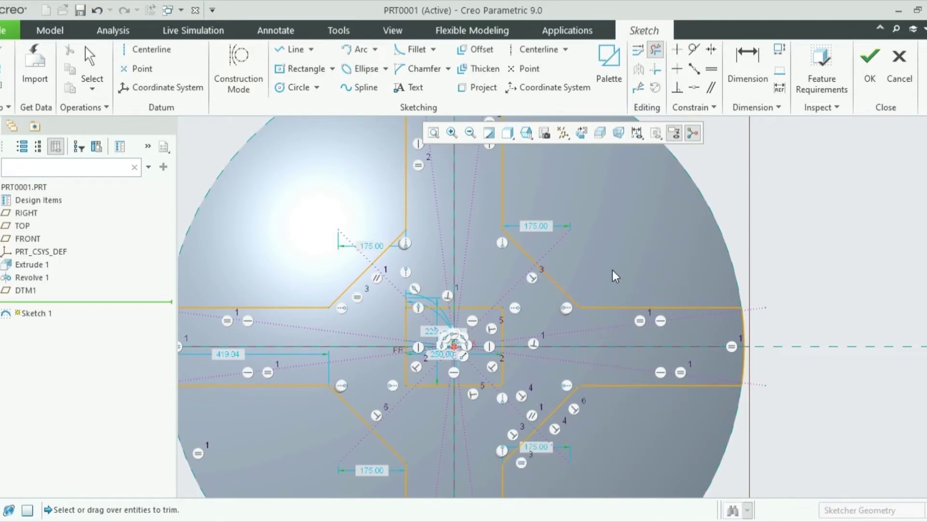
- Trim the short leftover segment above the central square's upper-left corner
scroll(435, 326, up, 2)
scroll(434, 326, down, 5)
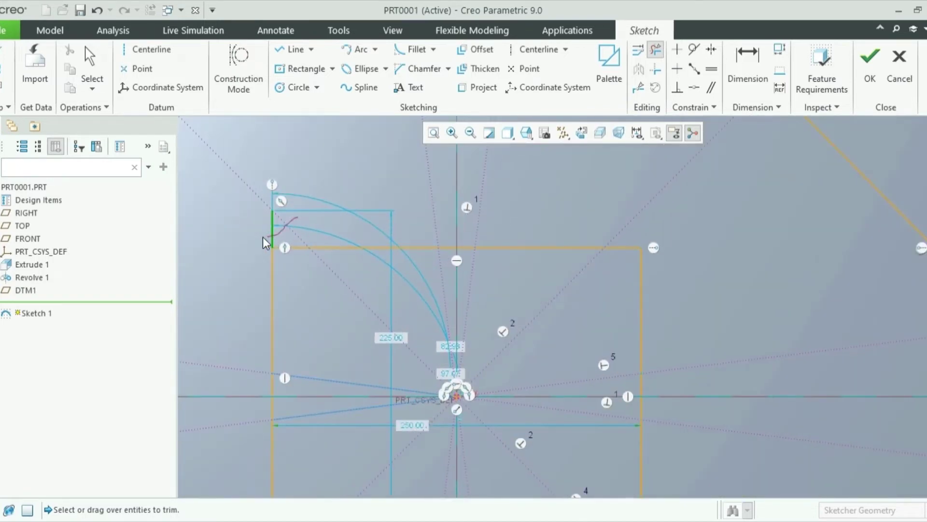
scroll(472, 292, up, 4)
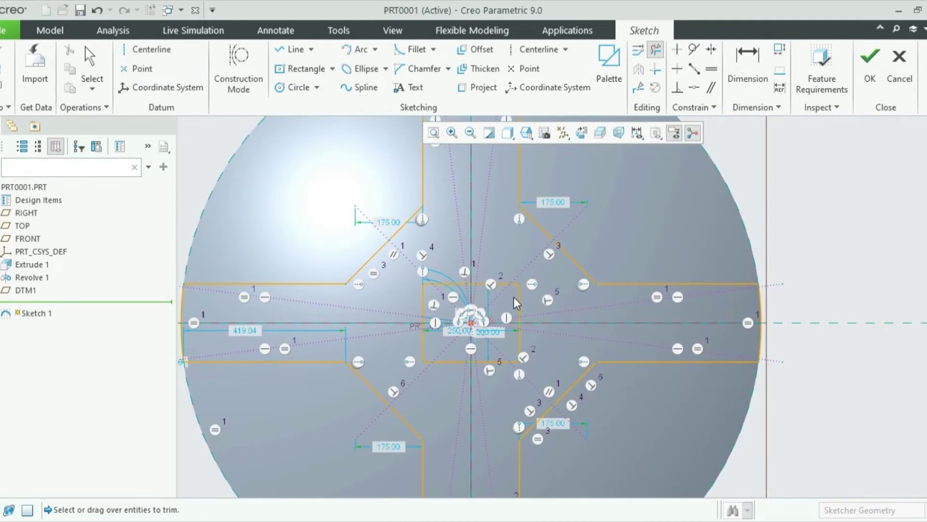
- Delete all four sides of the central square where the two rectangles cross
scroll(526, 310, down, 3)
scroll(617, 355, up, 4)
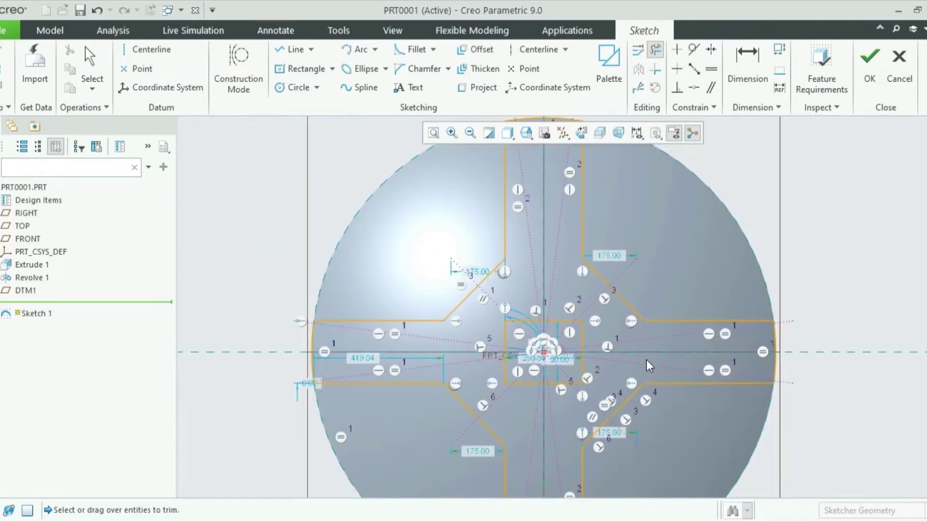
scroll(661, 391, down, 2)
scroll(659, 390, down, 1)
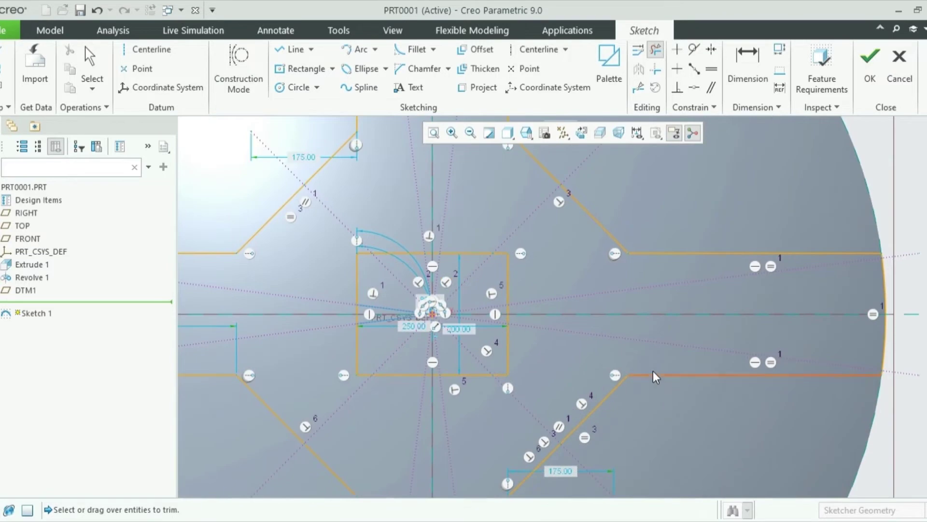
scroll(650, 302, up, 3)
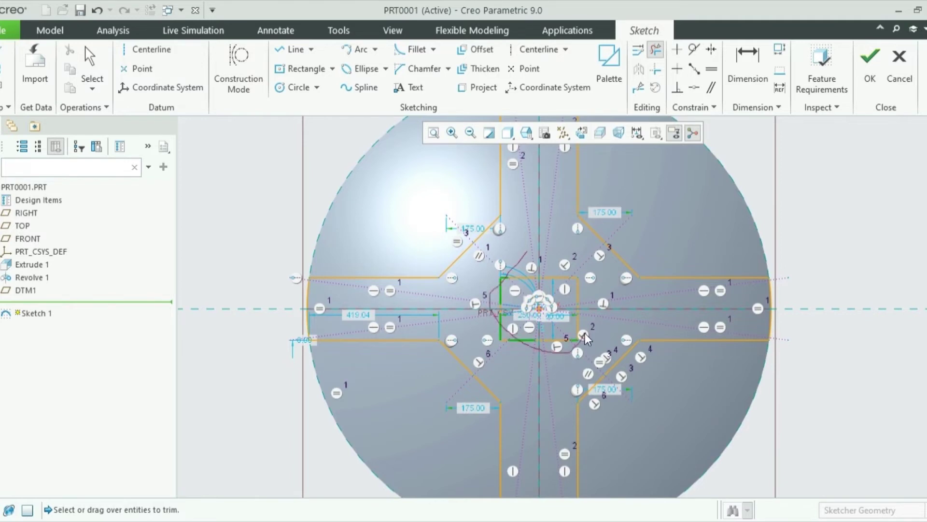
mouse_move(584, 332)
mouse_down()
mouse_move(554, 274)
mouse_move(521, 262)
mouse_move(526, 301)
mouse_move(544, 315)
mouse_move(546, 342)
mouse_up()
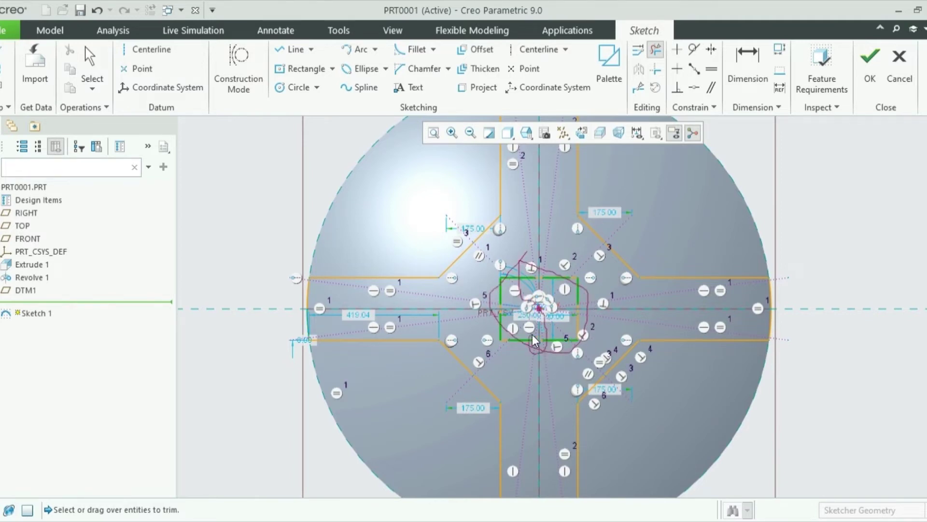
mouse_move(497, 330)
mouse_down()
mouse_move(507, 311)
mouse_move(500, 304)
mouse_move(501, 340)
mouse_move(496, 314)
mouse_move(508, 310)
mouse_move(495, 313)
mouse_move(522, 307)
mouse_move(552, 278)
mouse_move(537, 277)
mouse_move(576, 293)
mouse_up()
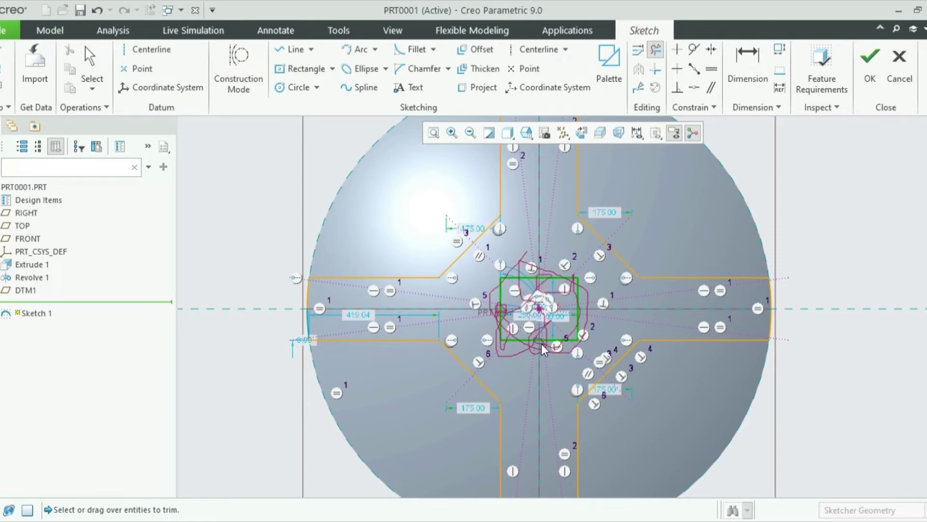
drag(540, 343, 541, 337)
- Inspect the centre and all four arm ends of the trimmed cross profile for leftover segments
scroll(548, 305, down, 3)
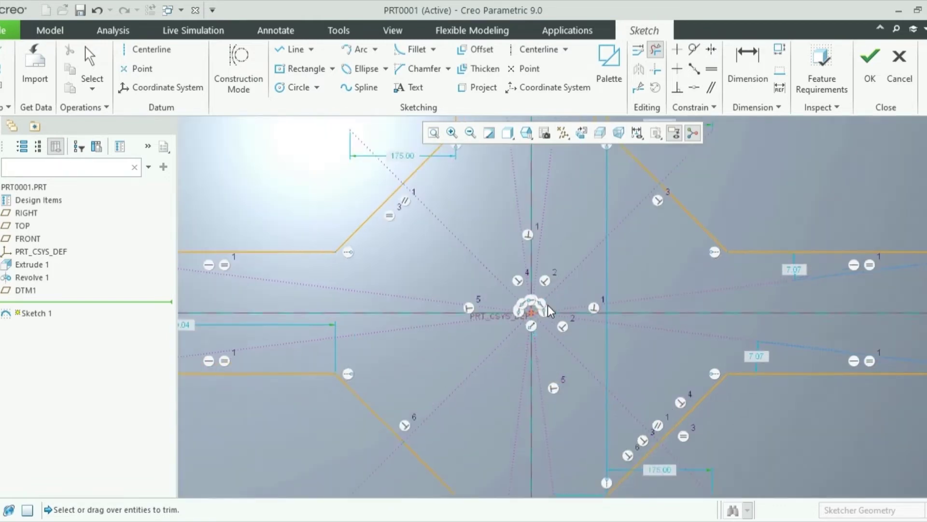
scroll(547, 305, down, 5)
scroll(702, 302, up, 4)
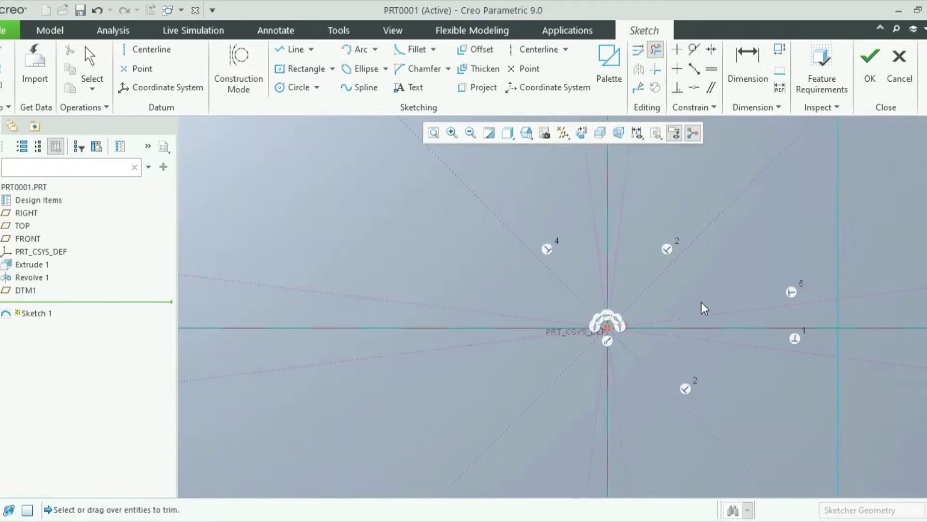
scroll(686, 304, up, 4)
scroll(562, 311, down, 2)
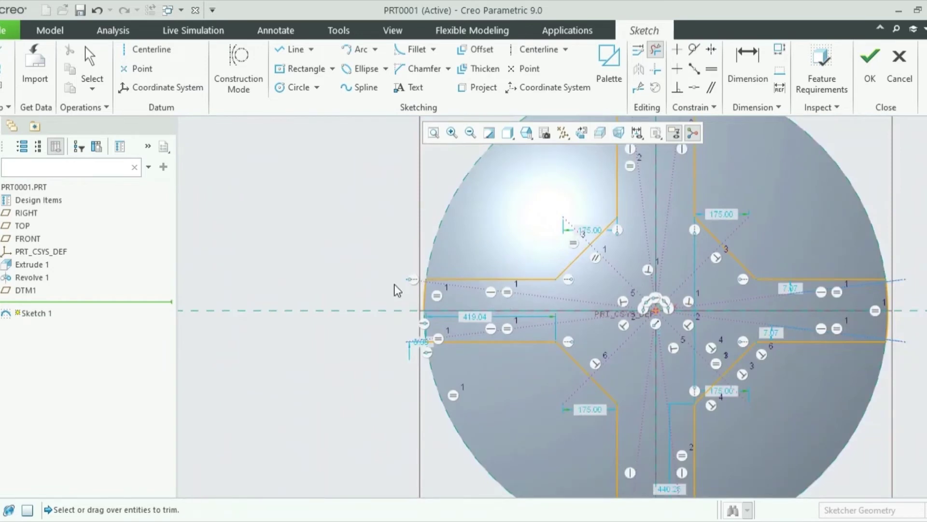
scroll(414, 289, down, 2)
scroll(434, 296, up, 4)
scroll(431, 295, up, 2)
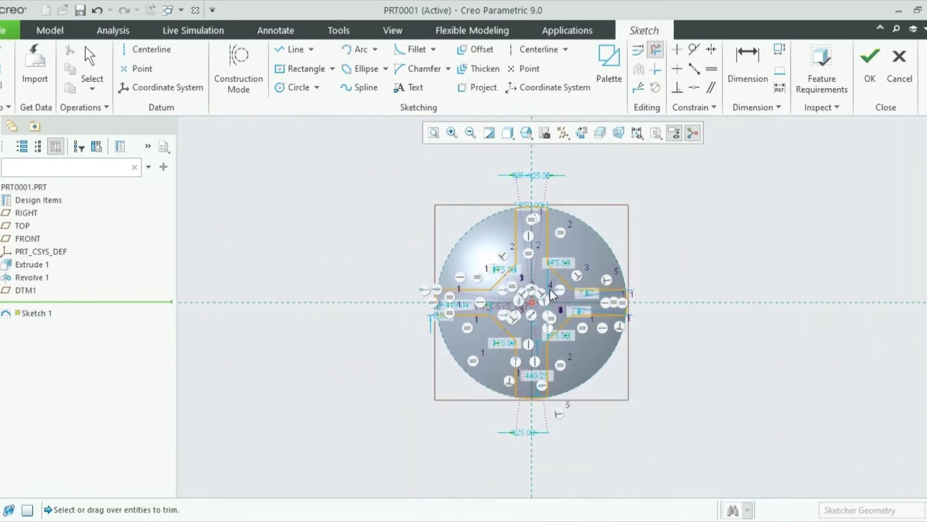
scroll(531, 401, down, 2)
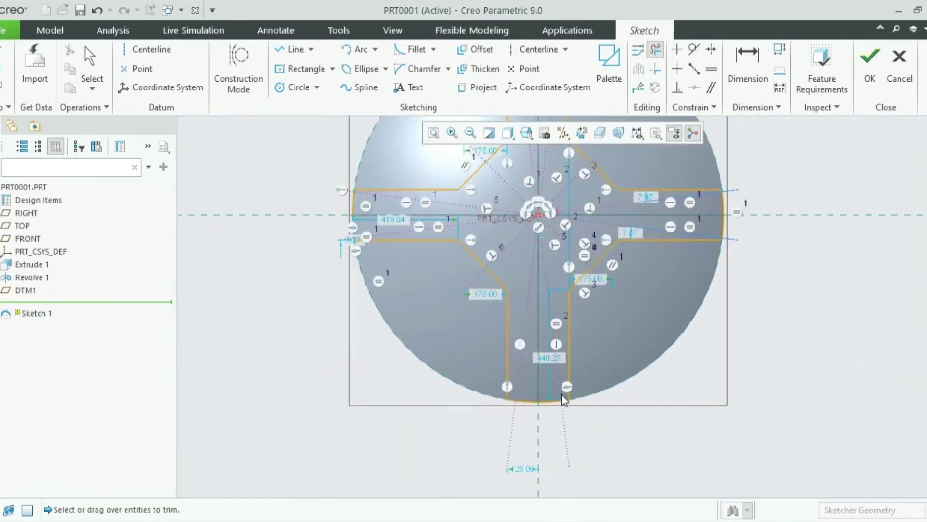
scroll(551, 395, down, 4)
scroll(495, 435, up, 4)
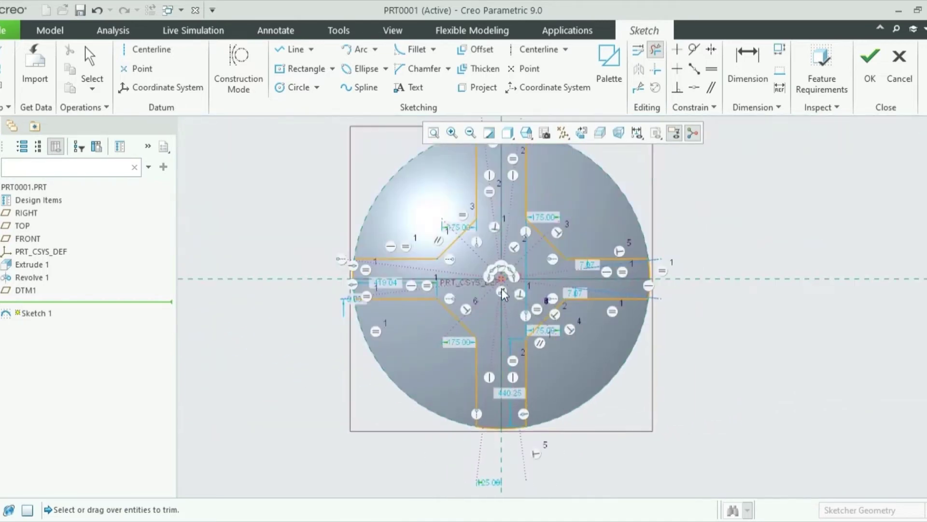
scroll(524, 319, up, 3)
scroll(511, 253, down, 4)
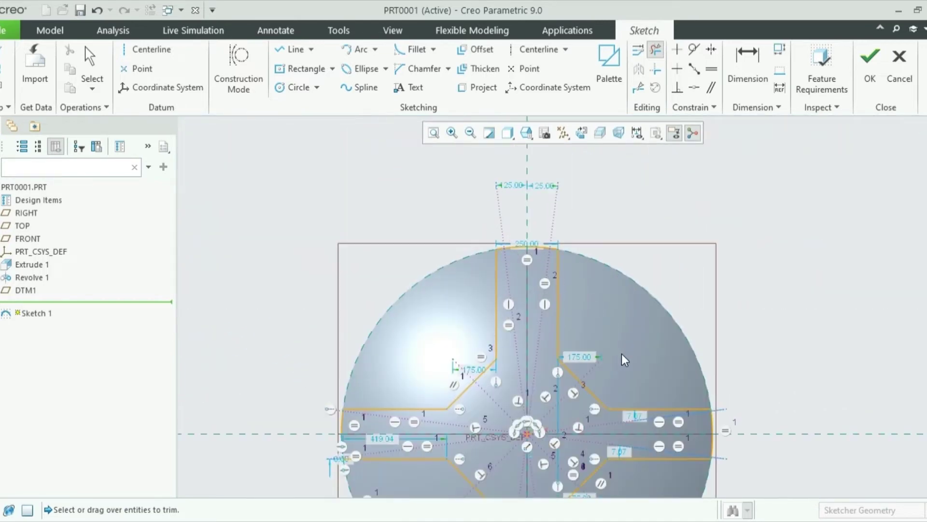
scroll(536, 242, down, 2)
scroll(521, 304, up, 7)
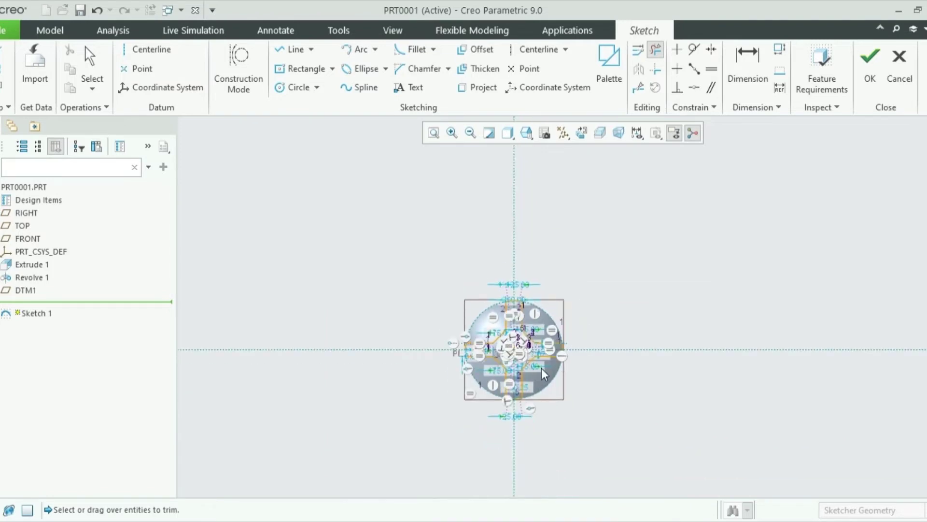
scroll(556, 386, down, 4)
scroll(565, 350, up, 2)
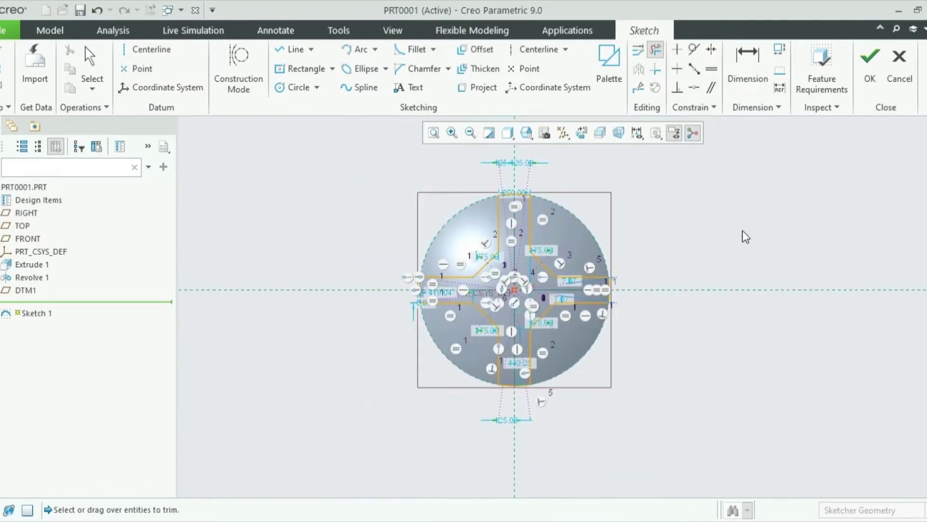
- Close the gap at the left arm's end with an arc from its lower corner to the horizontal axis and finish the sketch
key(Escape)
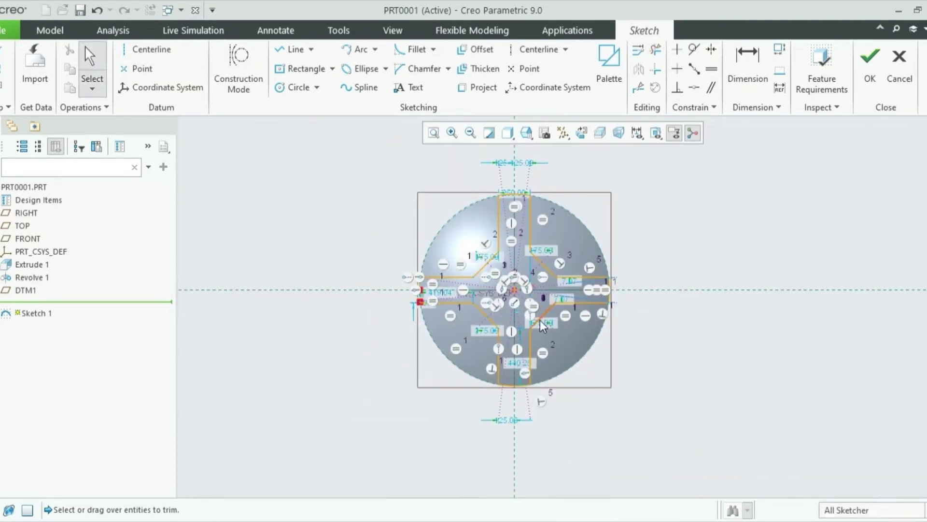
scroll(396, 285, down, 5)
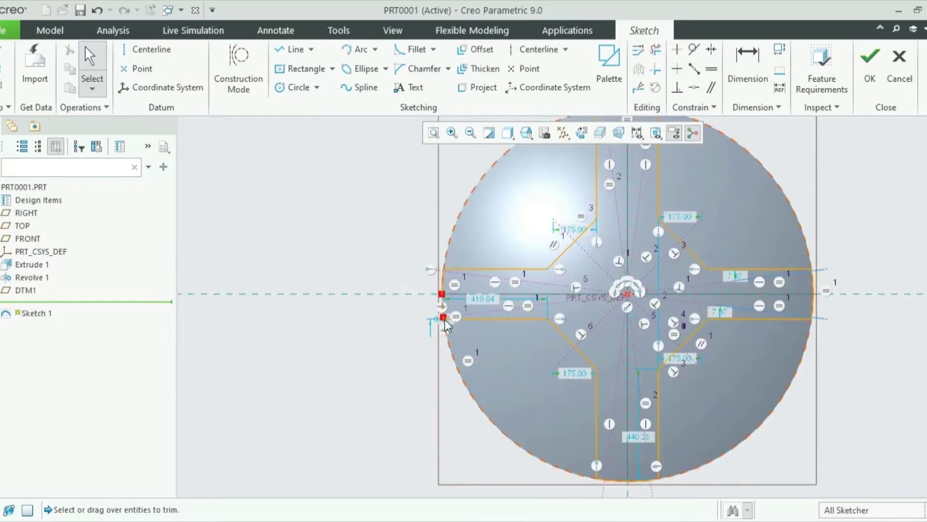
scroll(471, 323, down, 3)
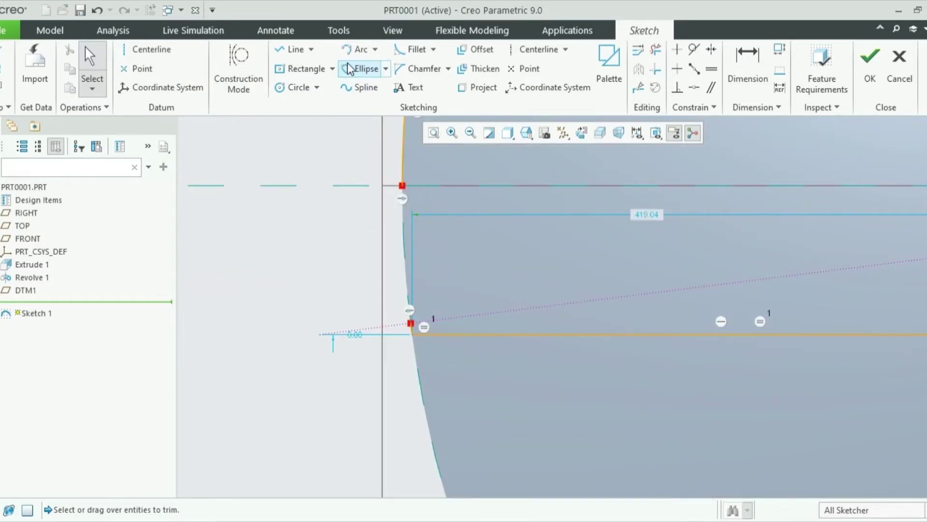
click(376, 50)
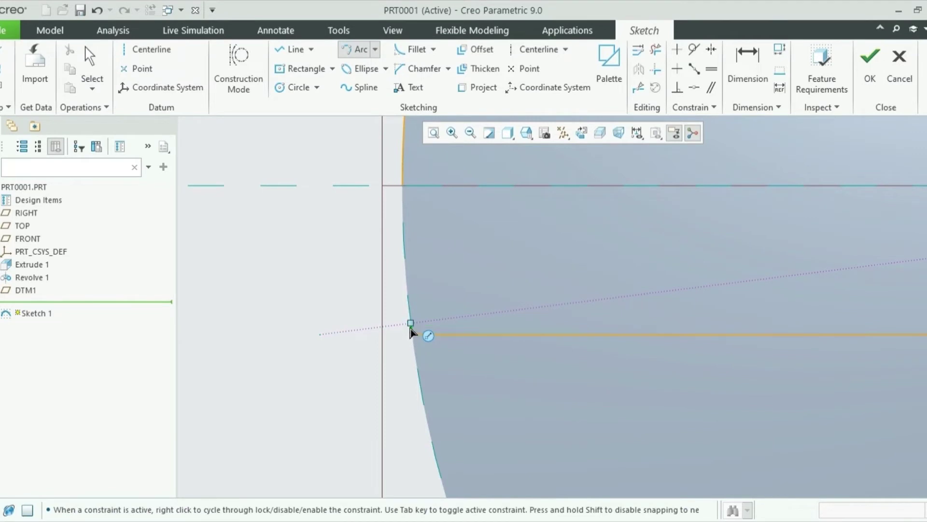
click(411, 324)
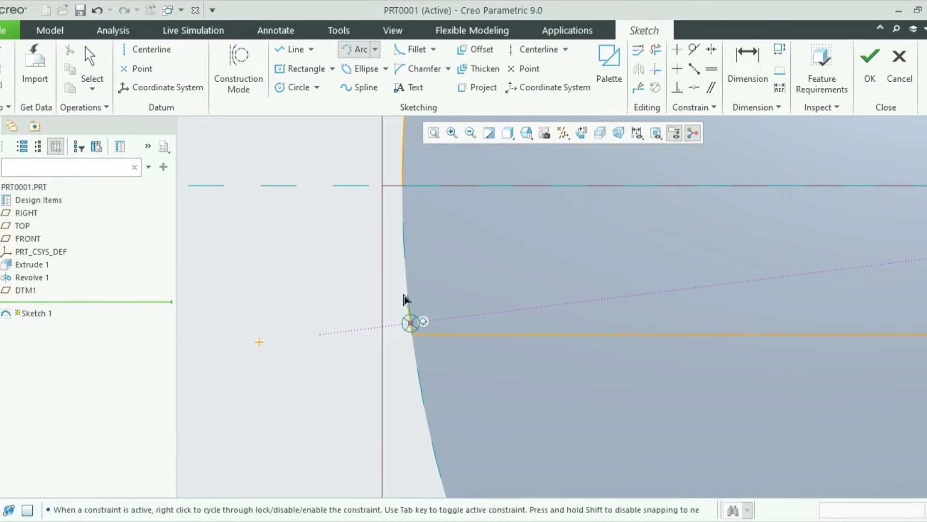
click(402, 187)
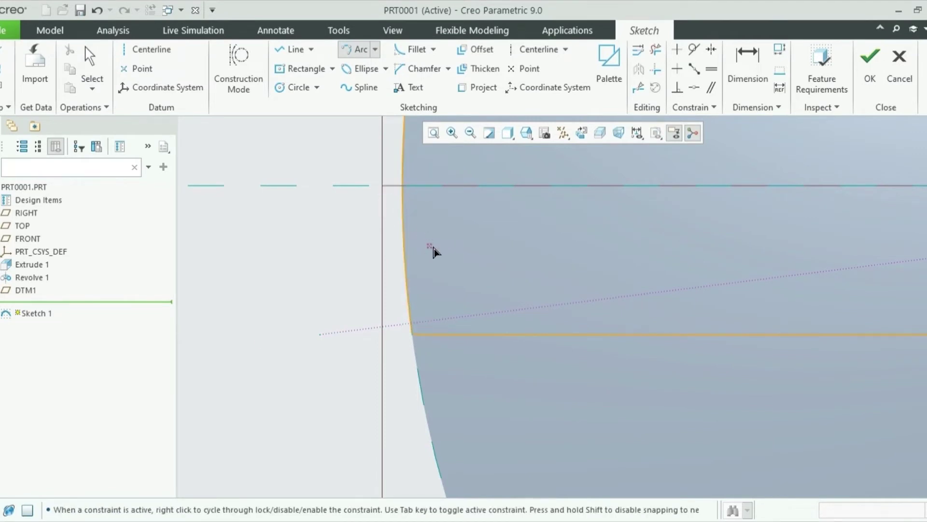
middle_click(436, 326)
scroll(204, 304, up, 5)
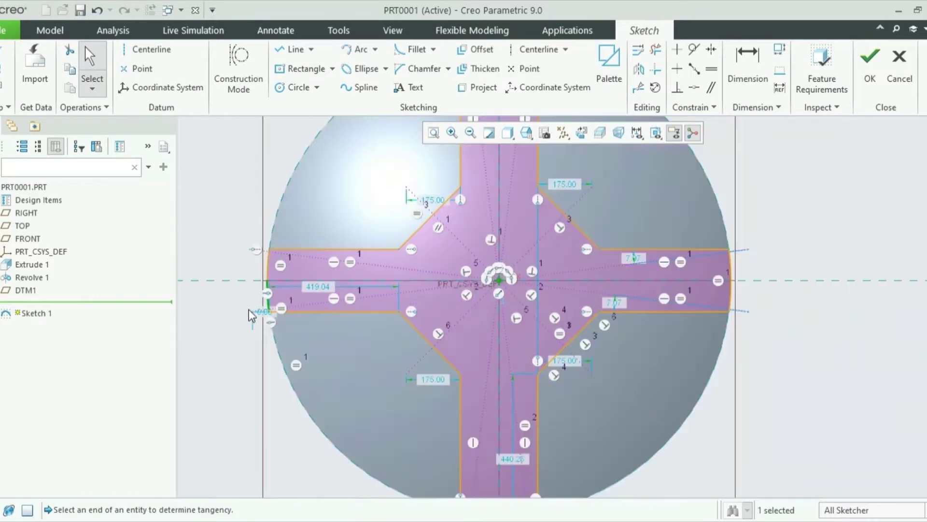
scroll(465, 355, up, 3)
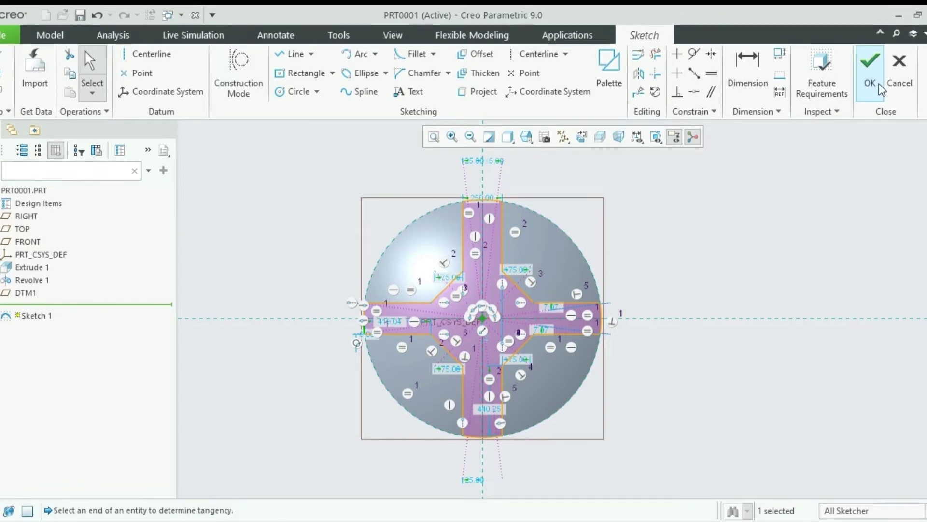
click(876, 83)
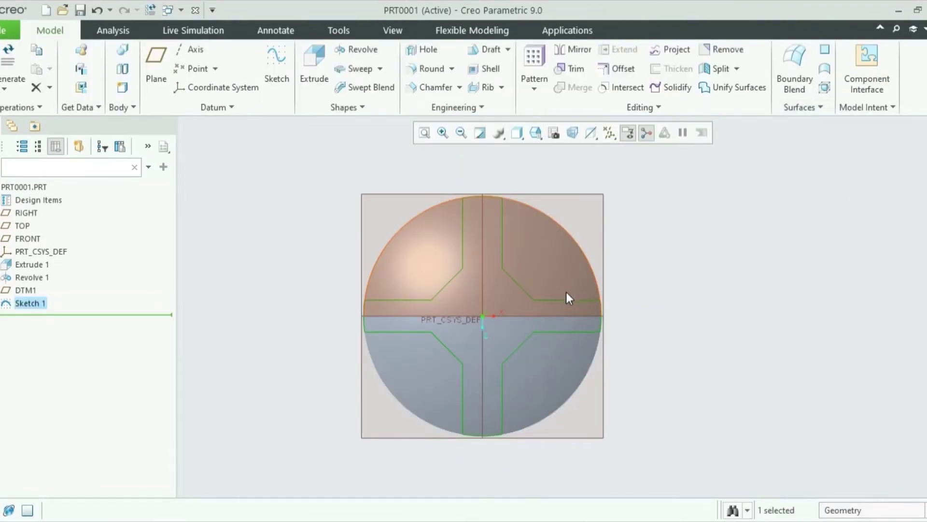
- Extrude the cross-shaped sketch as a solid and reverse its direction toward the domed cylinder
click(314, 67)
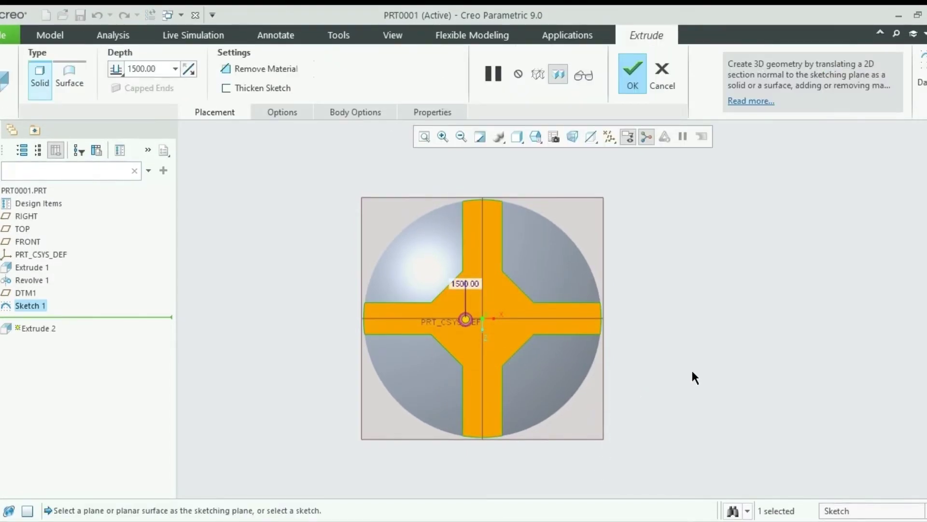
scroll(668, 327, down, 2)
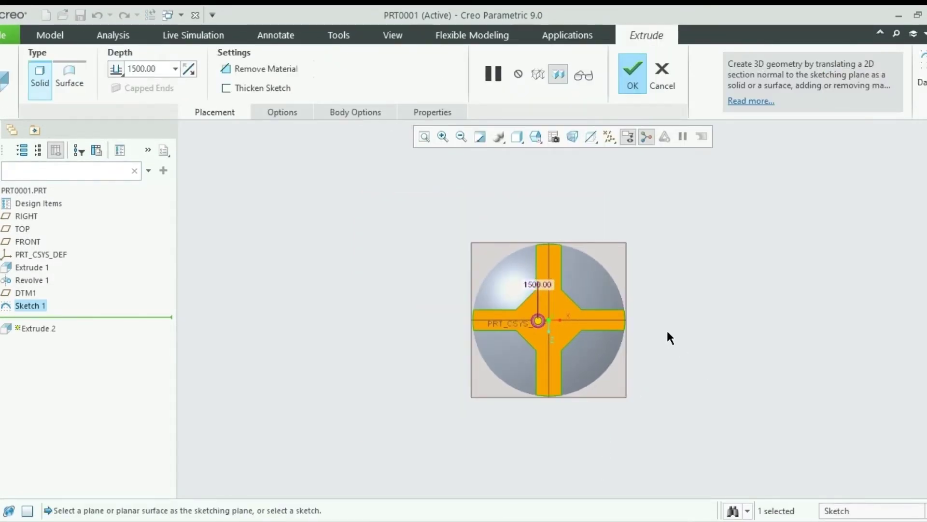
scroll(667, 332, up, 2)
middle_drag(569, 378, 579, 345)
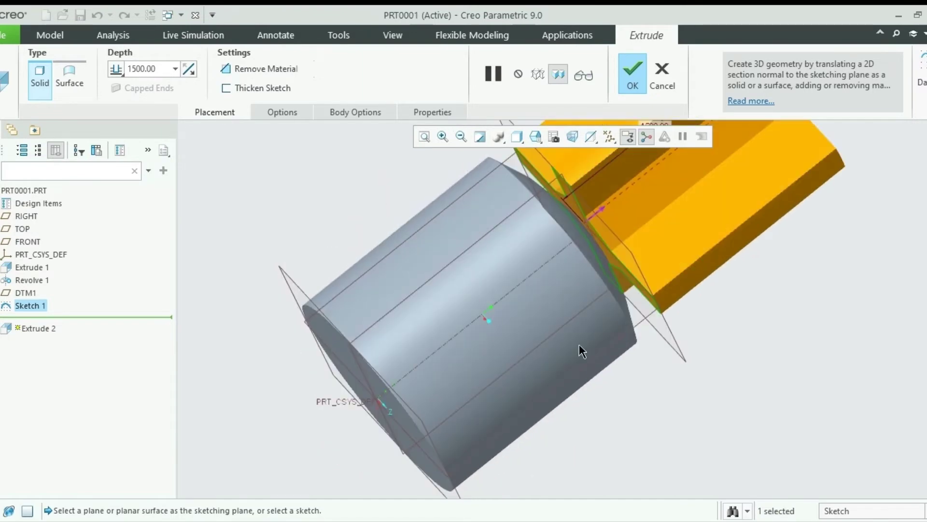
scroll(504, 337, down, 4)
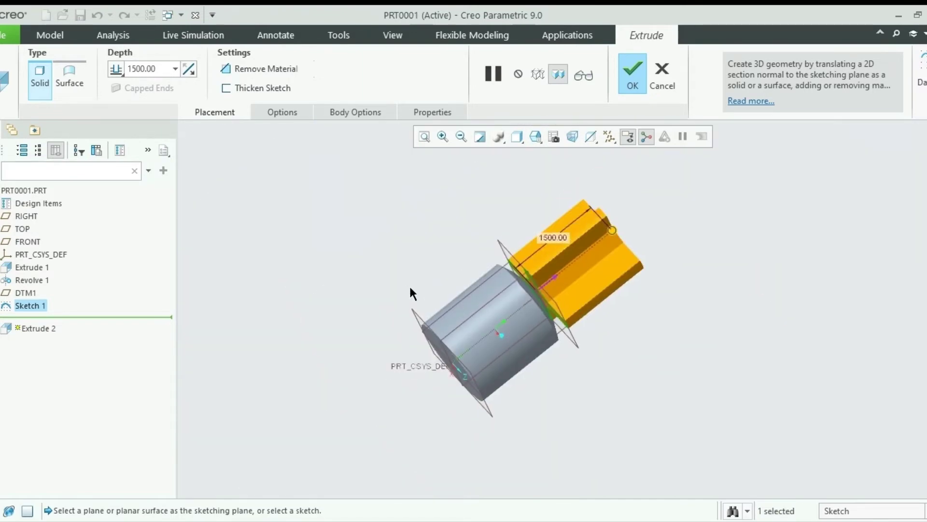
mouse_move(410, 289)
middle_down()
mouse_move(479, 373)
mouse_move(472, 399)
mouse_move(512, 364)
mouse_move(522, 368)
middle_up()
click(538, 261)
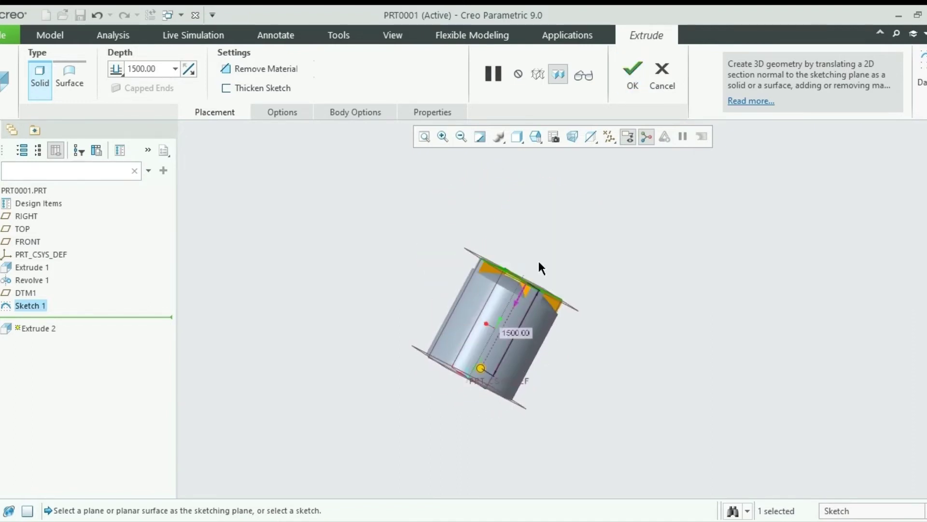
- Set the cross extrusion's depth to 250 mm and complete the feature
scroll(574, 321, down, 3)
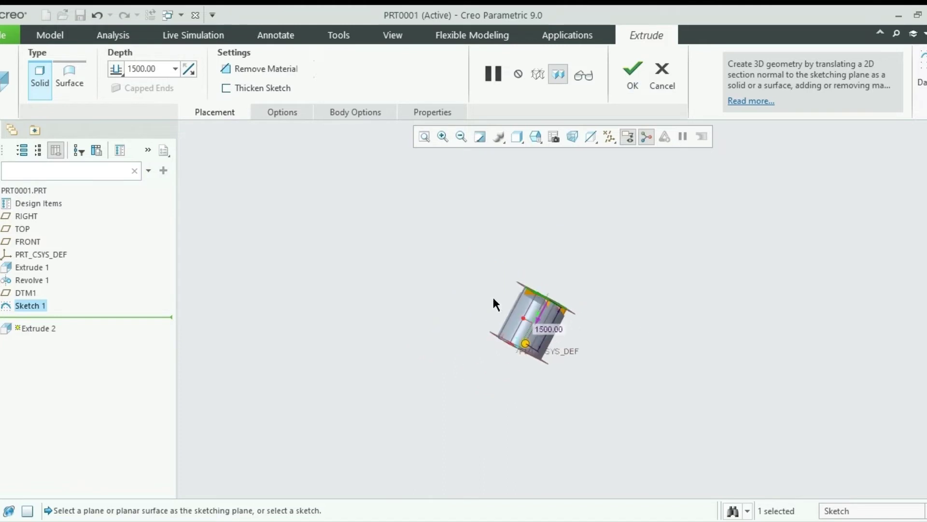
scroll(599, 334, up, 2)
scroll(598, 330, down, 2)
scroll(537, 320, up, 3)
scroll(534, 320, down, 3)
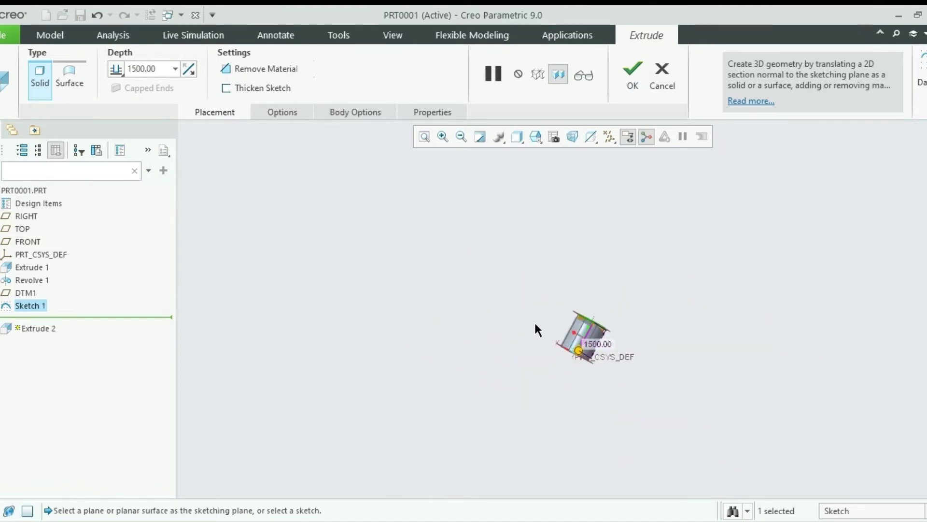
scroll(601, 331, up, 3)
scroll(602, 330, up, 2)
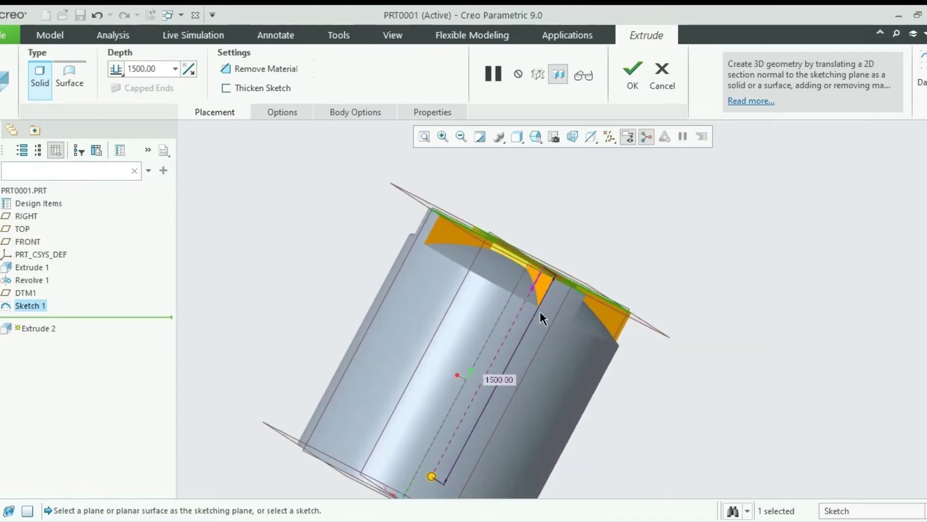
double_click(163, 70)
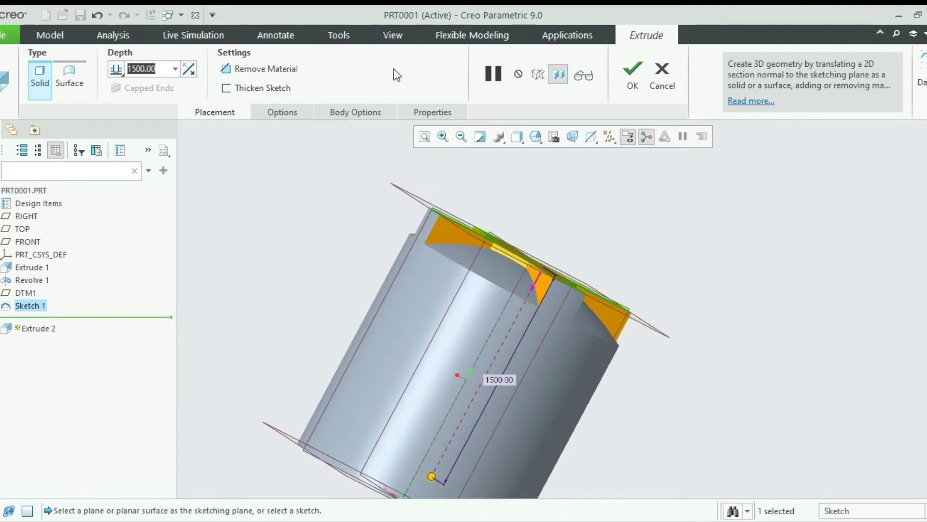
text(250)
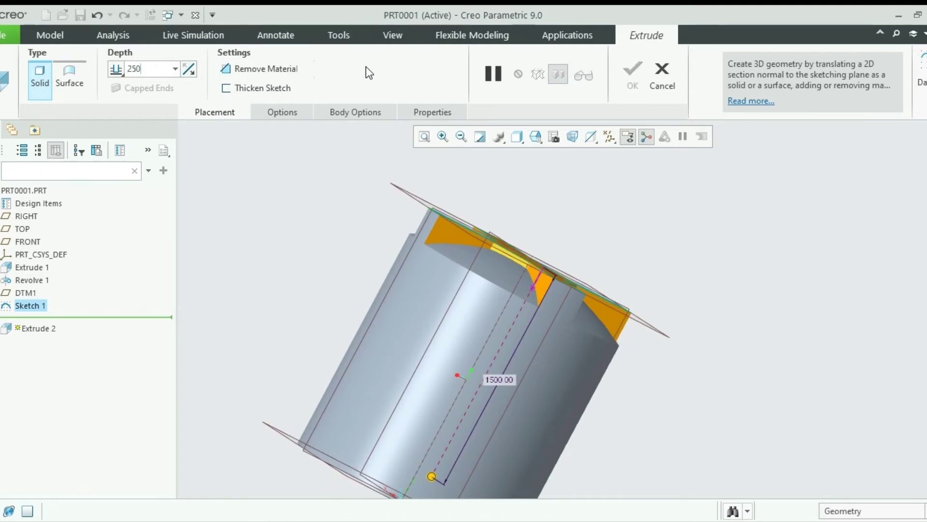
key(Return)
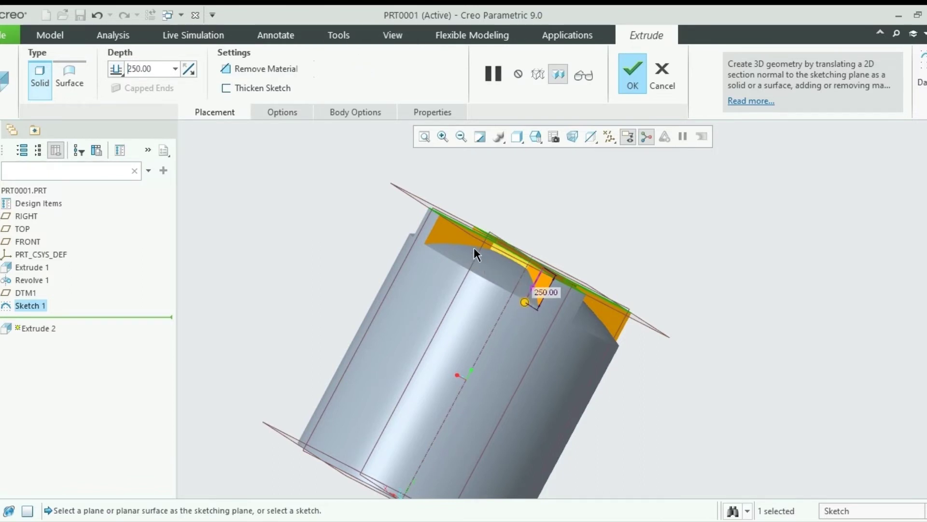
scroll(497, 253, down, 3)
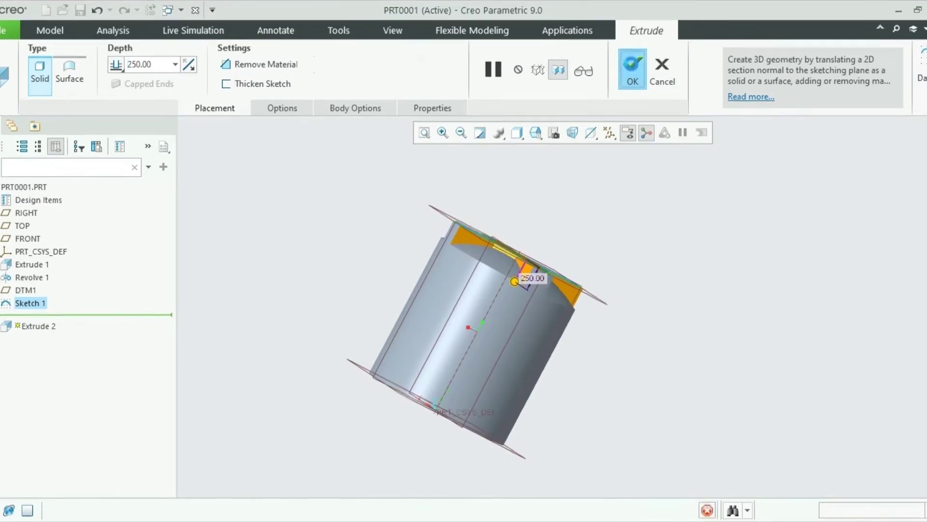
click(633, 73)
- Start another extrusion on plane DTM1 and sketch an origin-centred circle about 649 mm in diameter, tangent to the cross's lower-left diagonal edge
mouse_move(528, 242)
middle_down()
mouse_move(483, 247)
mouse_move(435, 215)
mouse_move(563, 213)
mouse_move(480, 205)
mouse_move(471, 242)
mouse_move(499, 209)
mouse_move(451, 195)
mouse_move(420, 217)
mouse_move(467, 237)
middle_up()
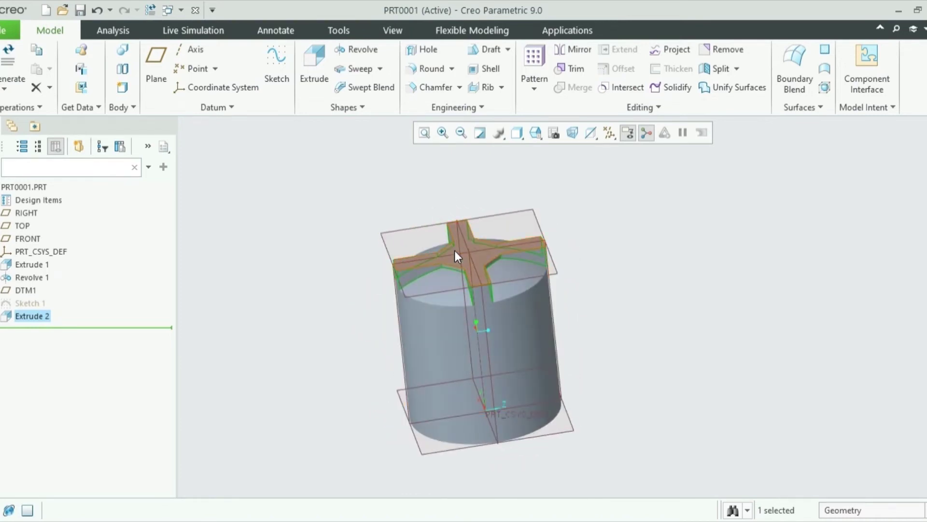
scroll(454, 250, down, 2)
scroll(503, 245, up, 5)
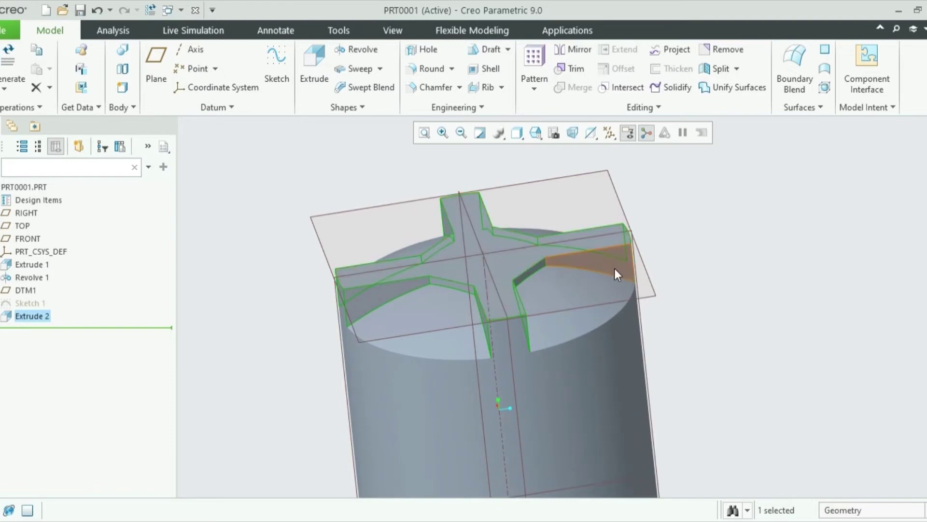
mouse_move(614, 268)
middle_down()
mouse_move(624, 293)
mouse_move(610, 260)
middle_up()
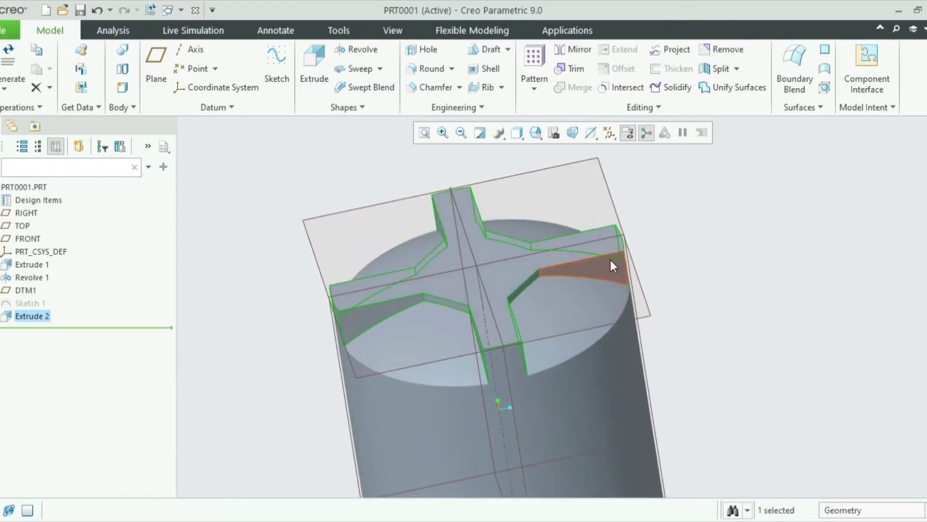
click(317, 68)
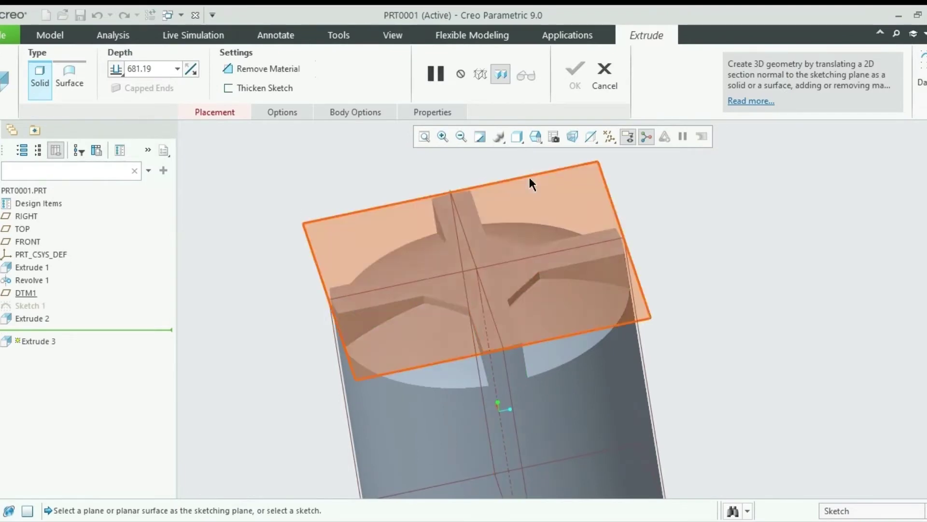
click(602, 217)
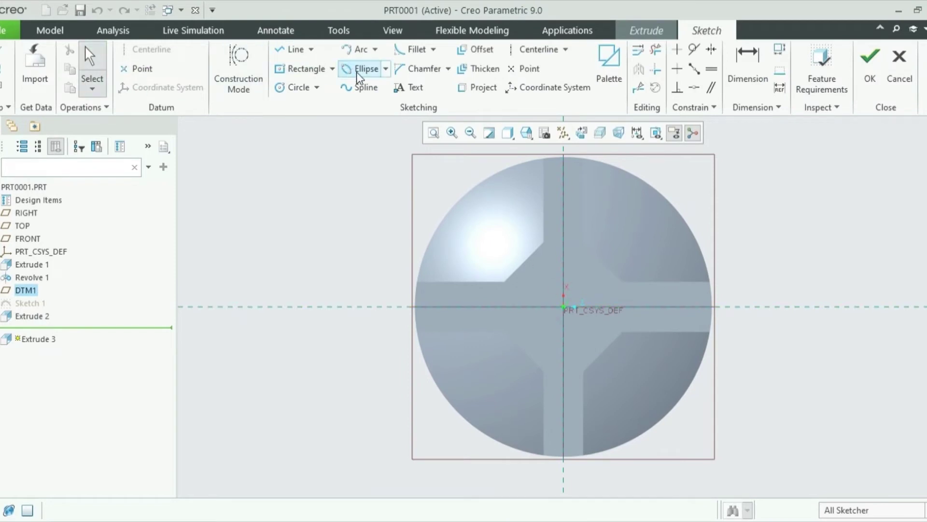
click(294, 88)
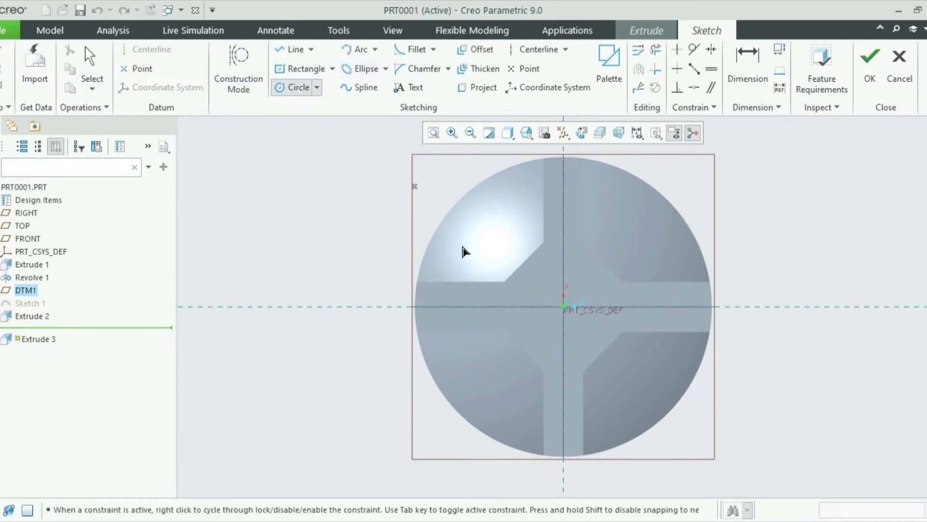
click(563, 306)
click(537, 366)
middle_click(537, 365)
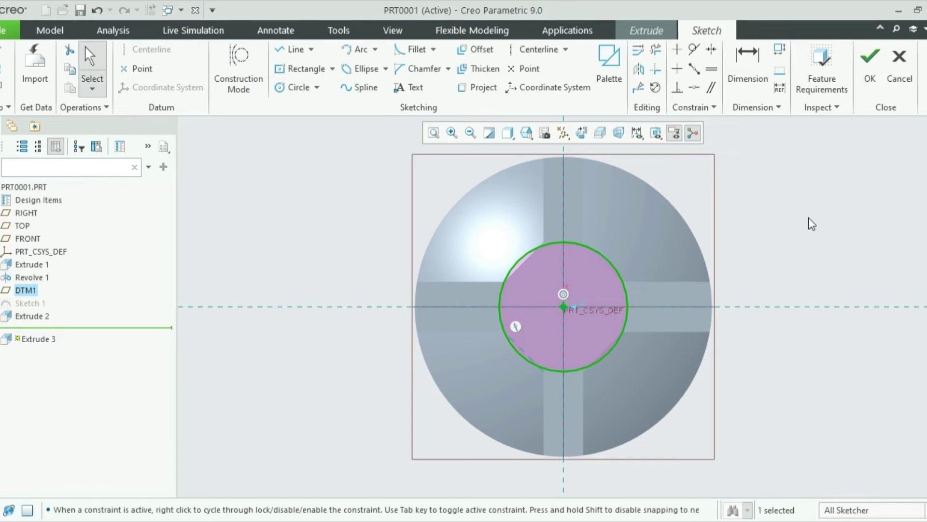
- Try to add a diameter dimension to the central circle
click(752, 62)
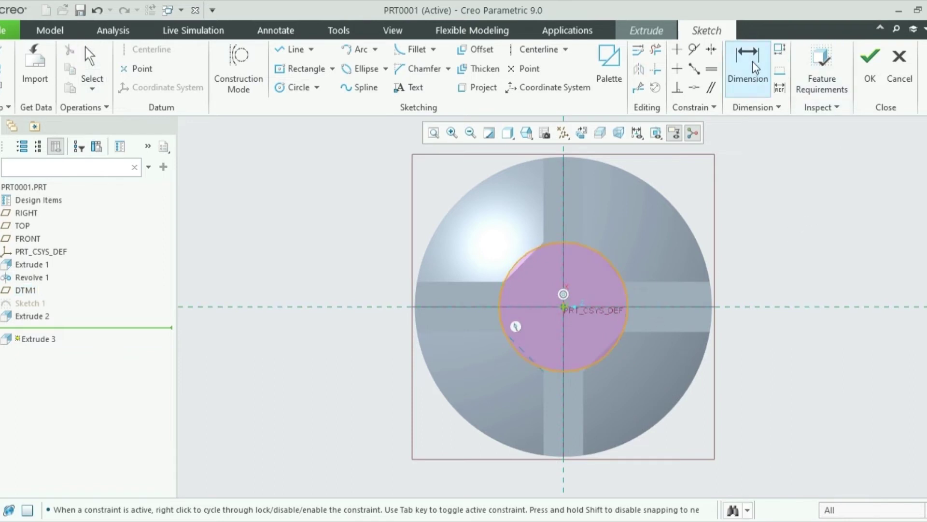
click(571, 245)
click(585, 244)
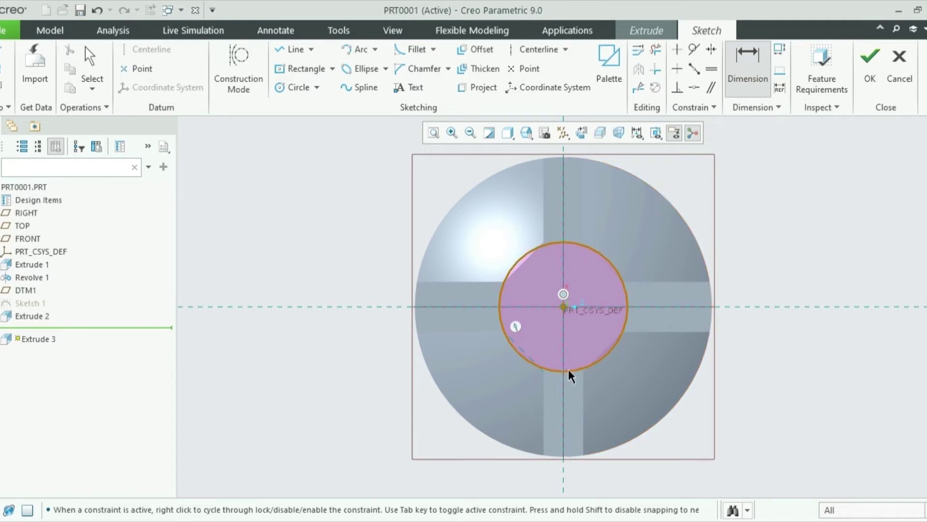
scroll(795, 297, down, 2)
middle_click(787, 262)
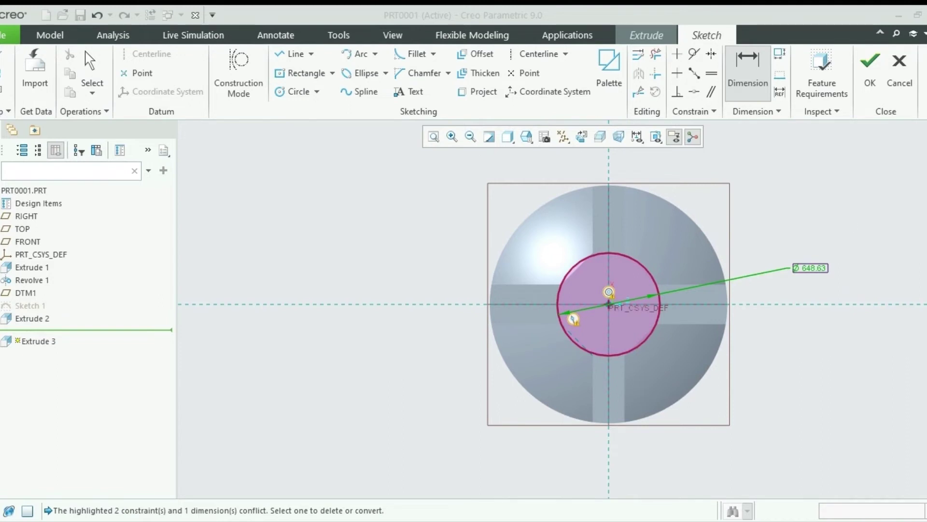
click(821, 170)
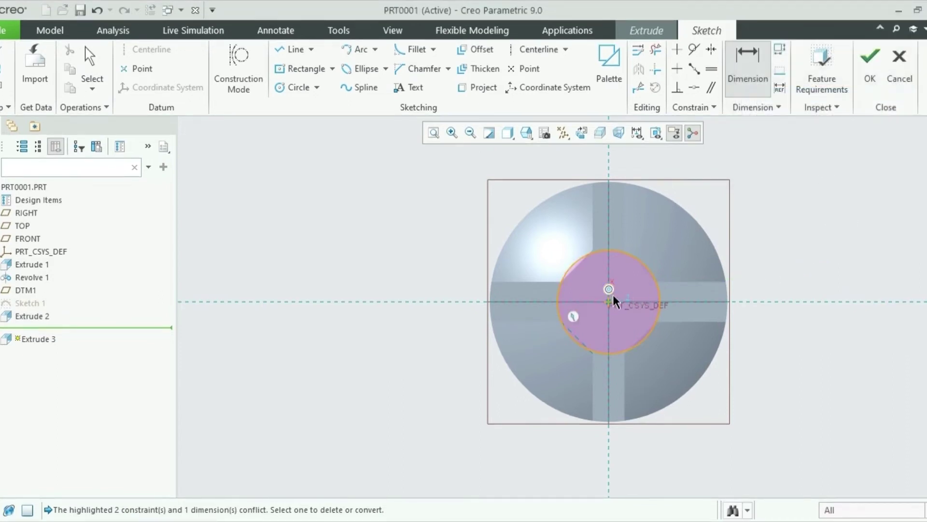
- Try to dimension the central circle's radius and set it to 400 mm
scroll(627, 302, down, 2)
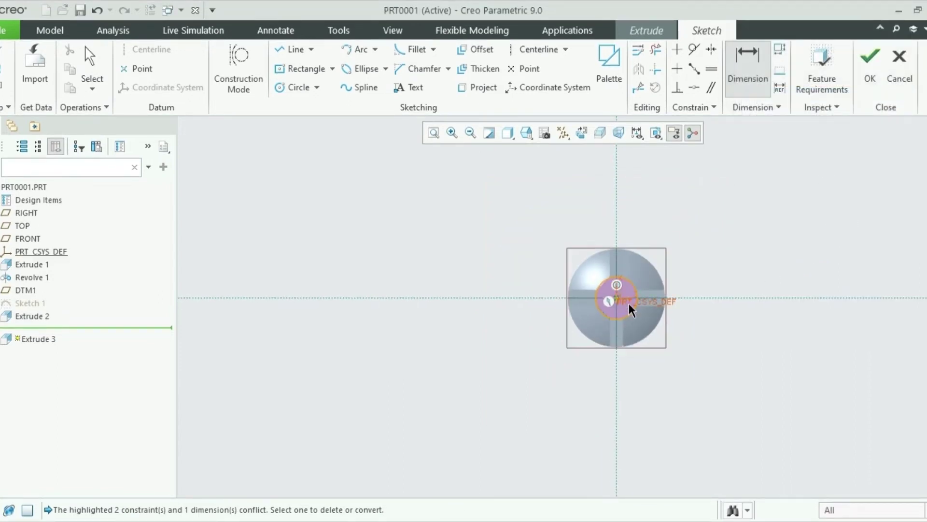
scroll(597, 305, up, 6)
scroll(597, 306, down, 4)
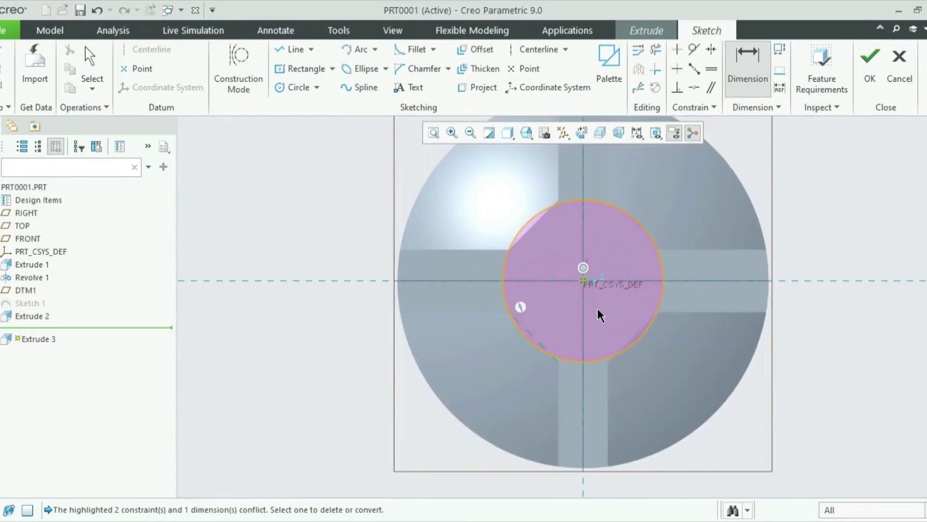
click(561, 203)
middle_click(804, 216)
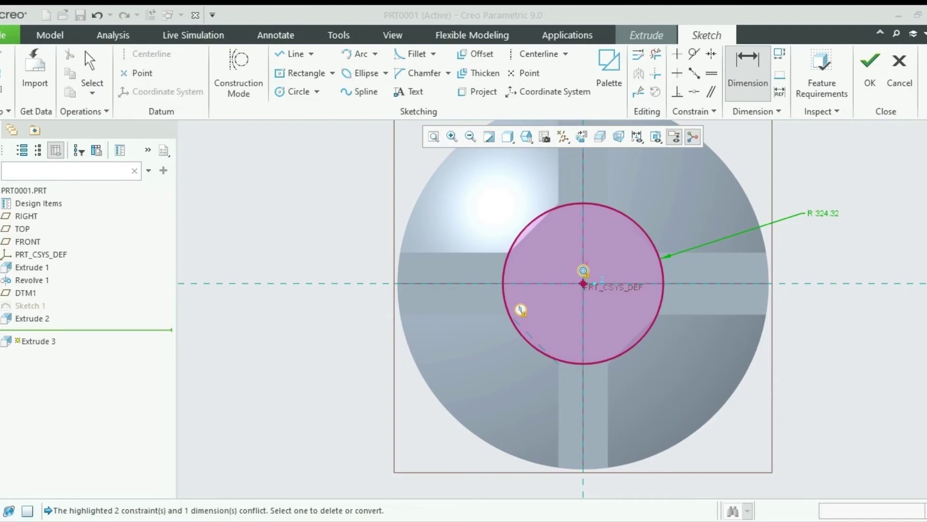
double_click(824, 213)
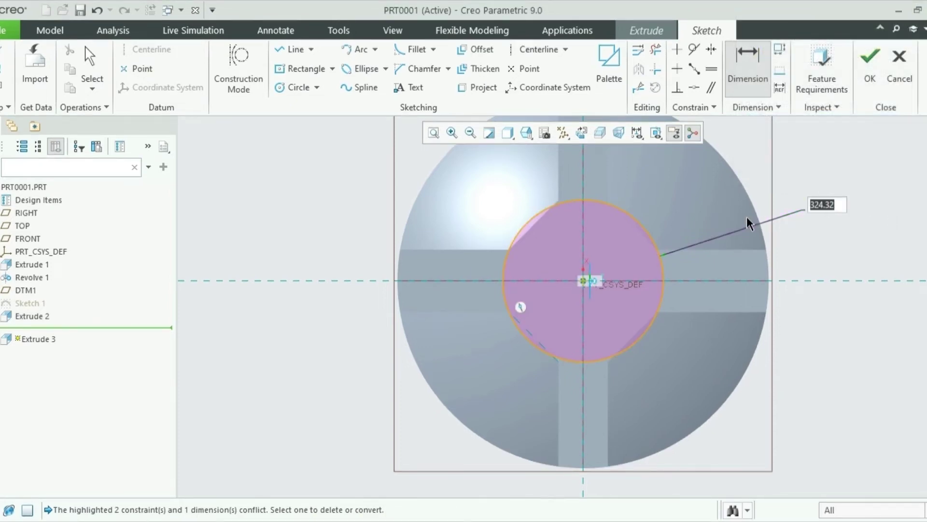
text(400)
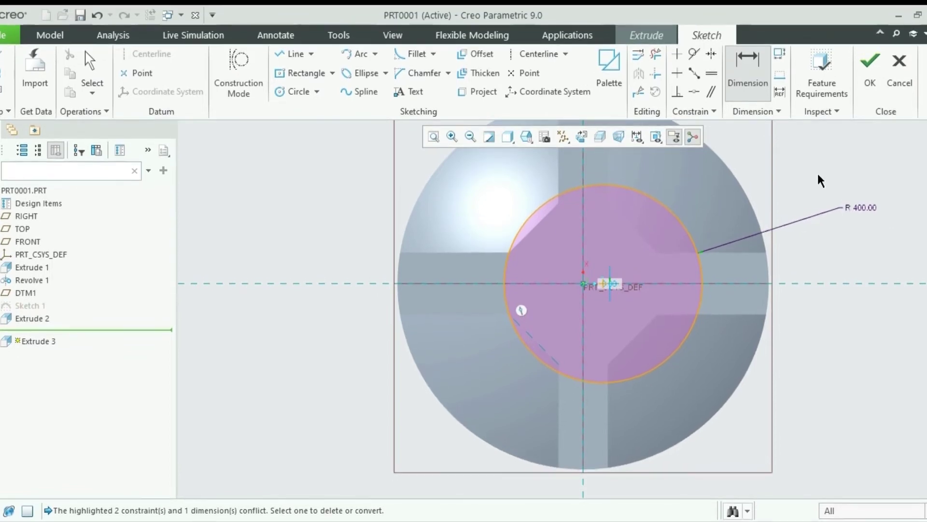
middle_click(818, 203)
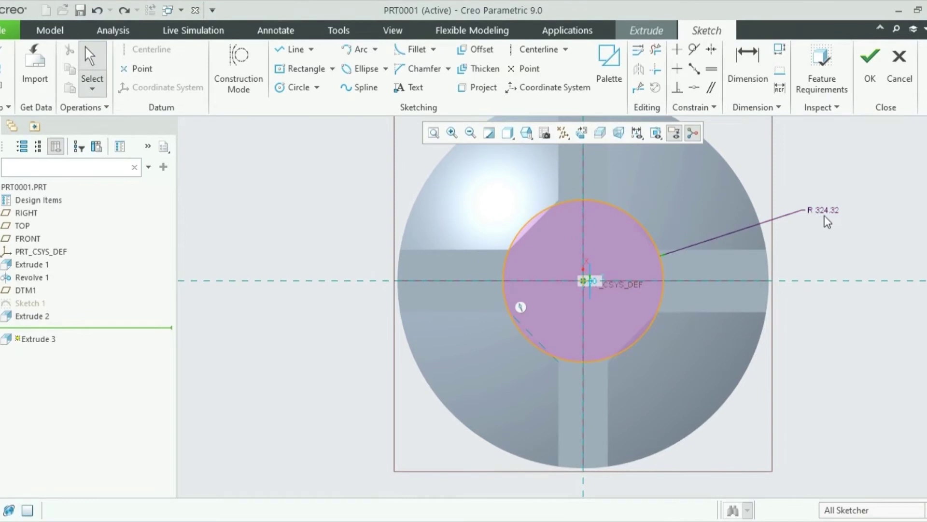
- Retry a 400 mm radius on the central circle, then undo the change and the radius dimension
click(827, 212)
double_click(827, 211)
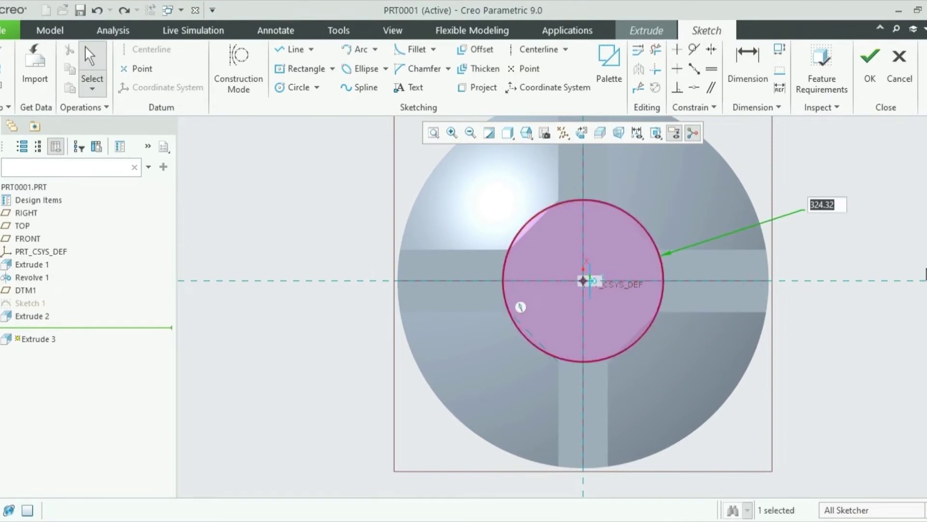
text(400)
key(Return)
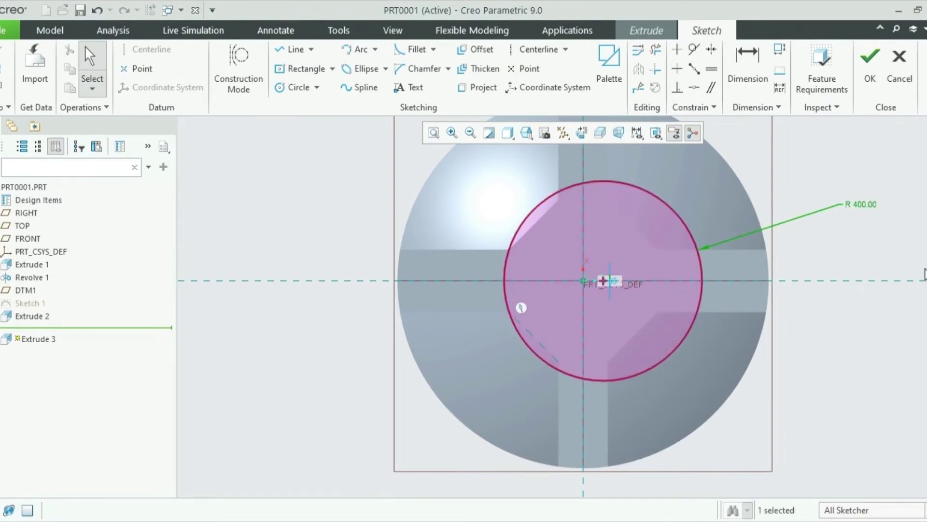
key(ctrl+z)
key(ctrl+z)
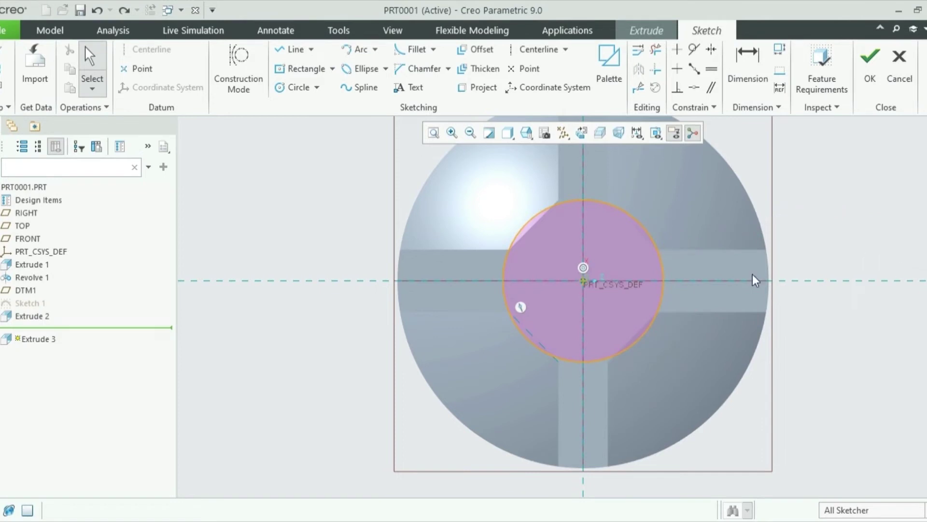
- Delete the dashed reference on the cross's lower-left diagonal edge to release the circle's tangency
scroll(586, 275, up, 3)
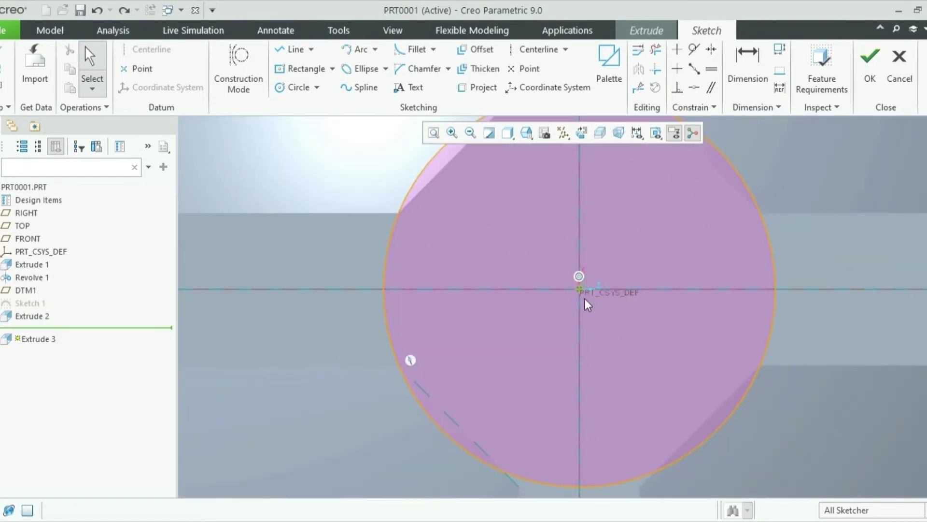
scroll(584, 292, down, 2)
click(451, 381)
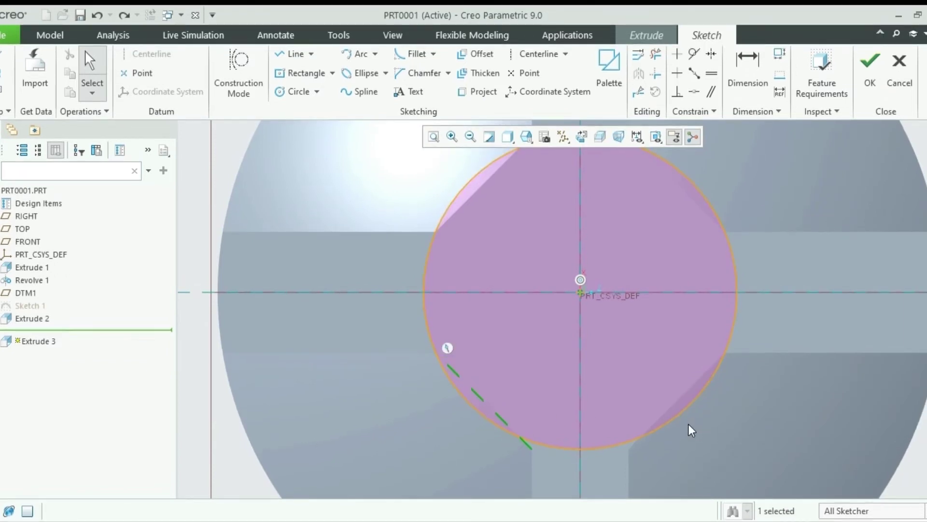
middle_click(688, 424)
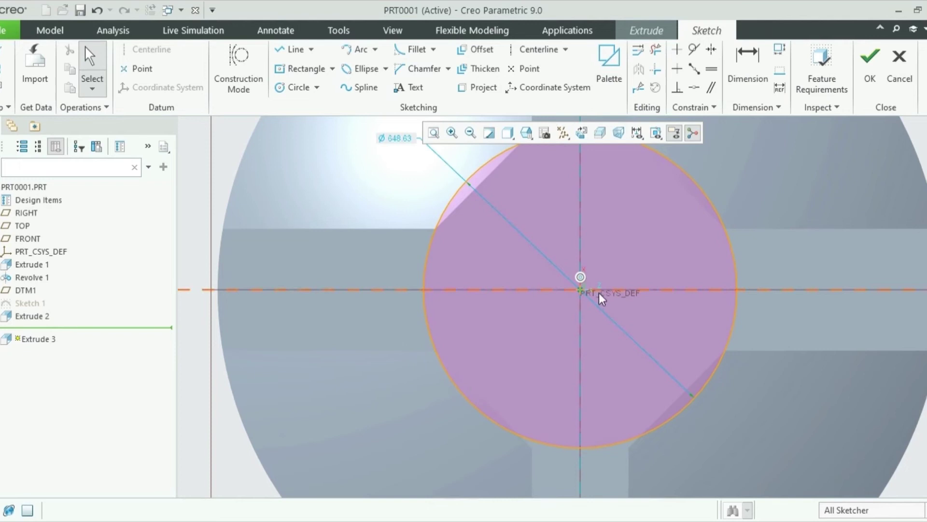
- Set the central circle's diameter to 400 mm and finish the sketch
scroll(619, 296, down, 4)
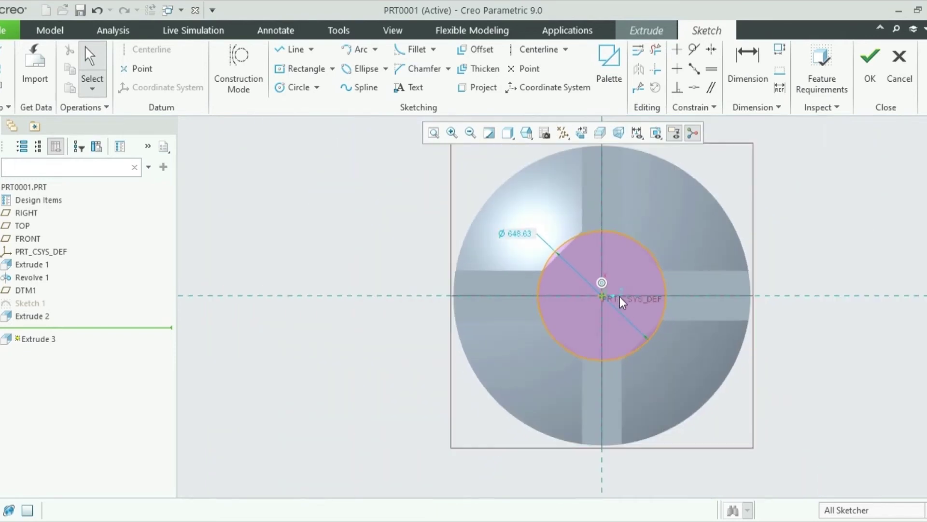
scroll(551, 227, up, 3)
double_click(506, 244)
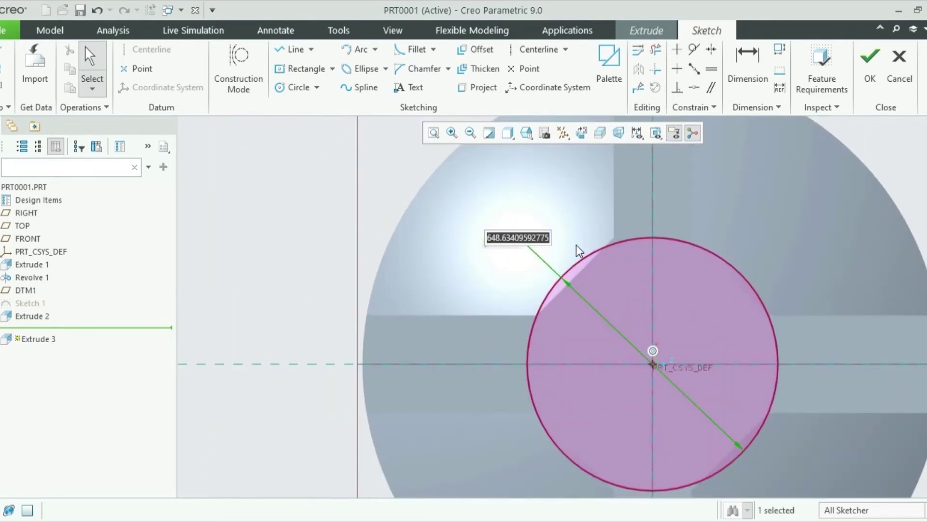
text(400)
key(Return)
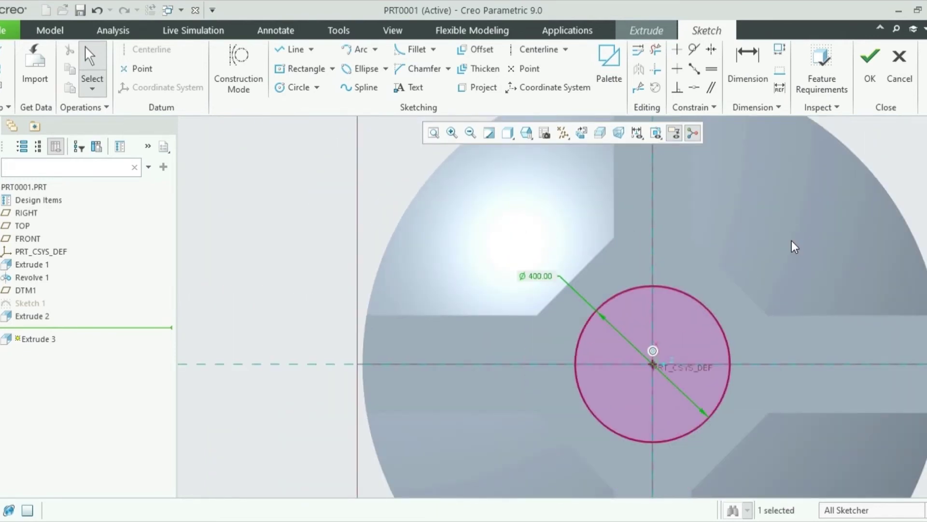
scroll(418, 301, down, 2)
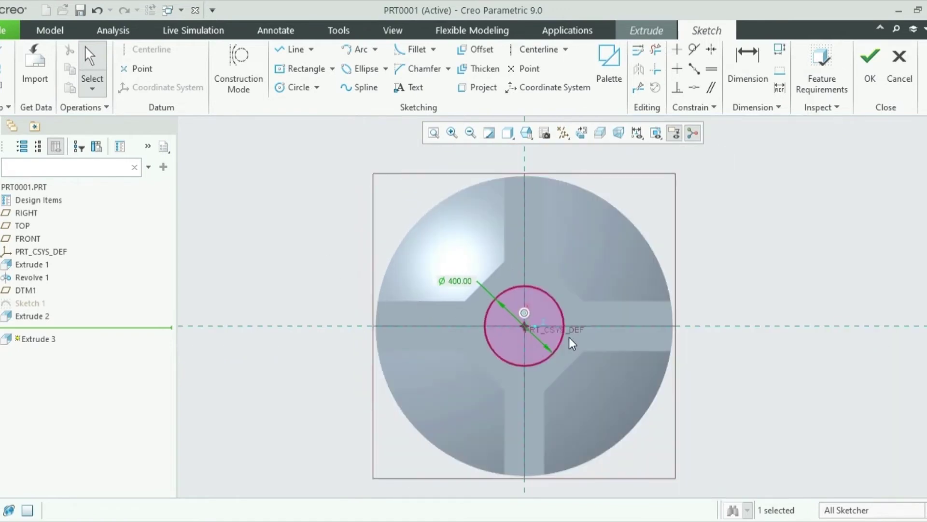
click(870, 67)
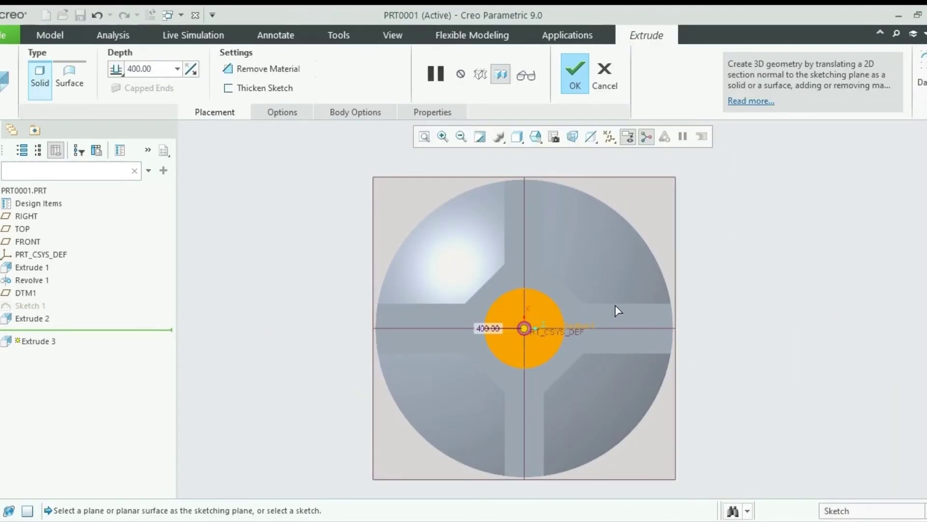
- Set the circular extrusion's depth to 50 mm and complete the feature
middle_drag(618, 311, 612, 275)
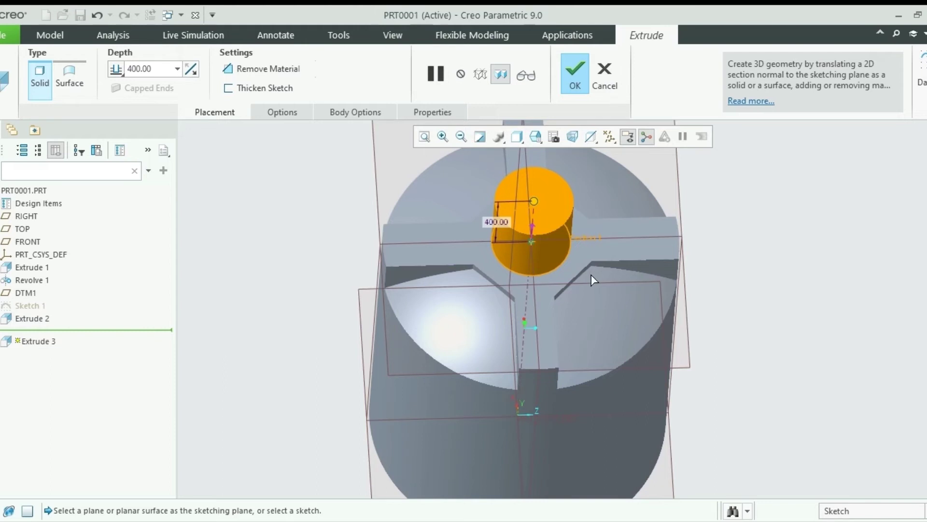
double_click(139, 68)
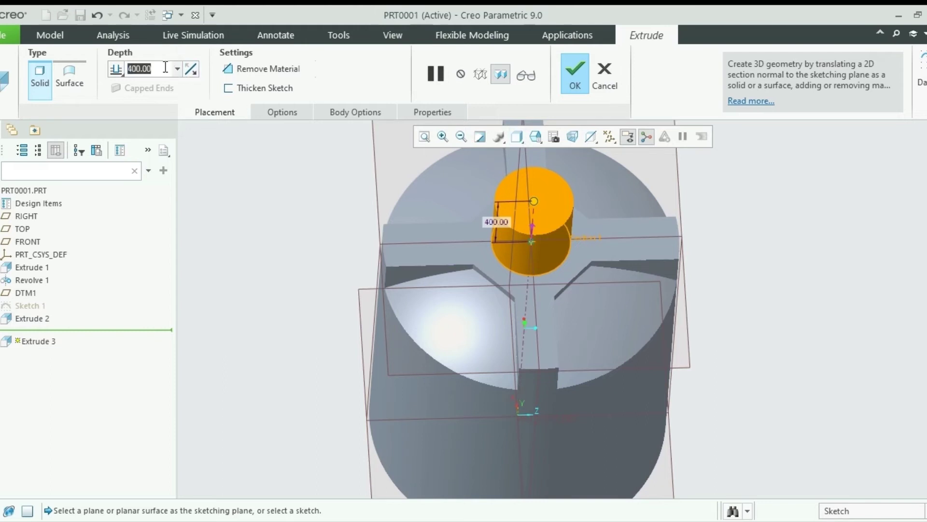
text(50)
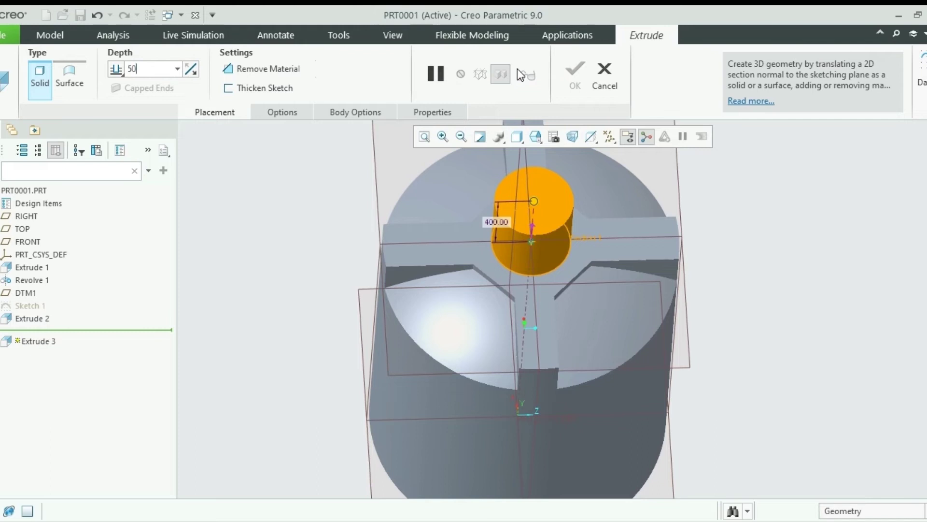
key(Return)
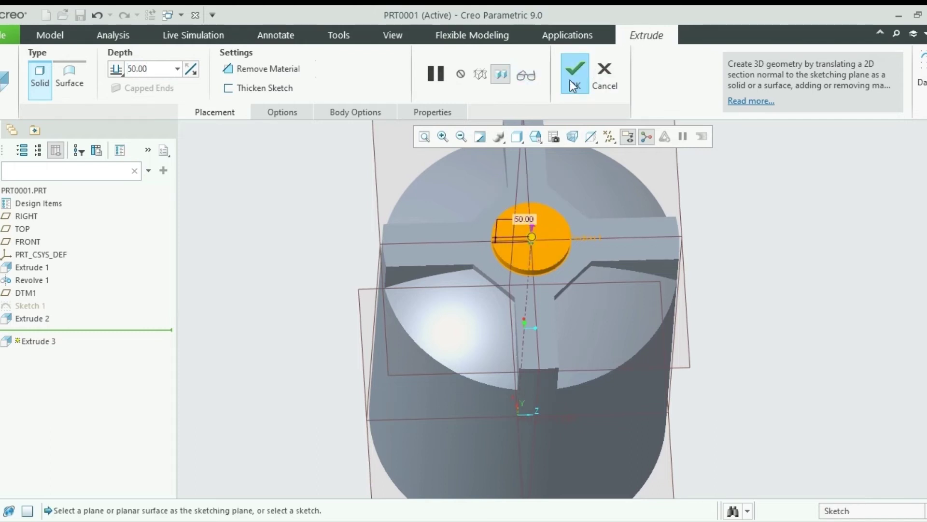
click(582, 72)
- Start a Round feature with a 20 mm radius and apply it to the long top edge of one cross arm
middle_drag(597, 307, 555, 271)
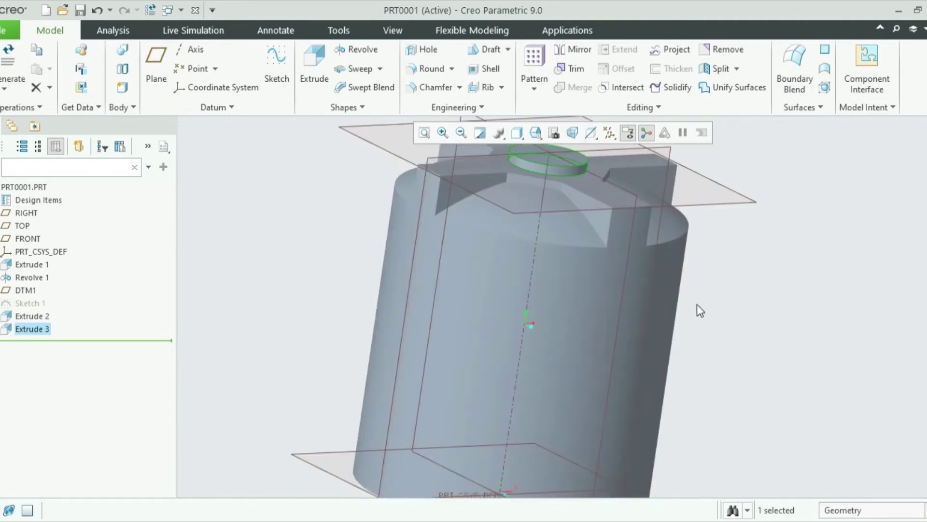
scroll(659, 333, down, 5)
middle_drag(650, 186, 590, 210)
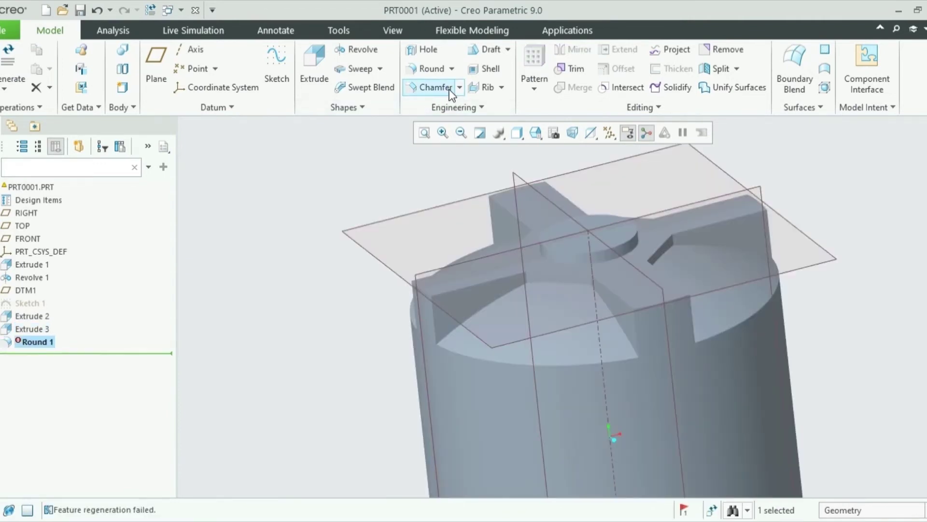
click(433, 68)
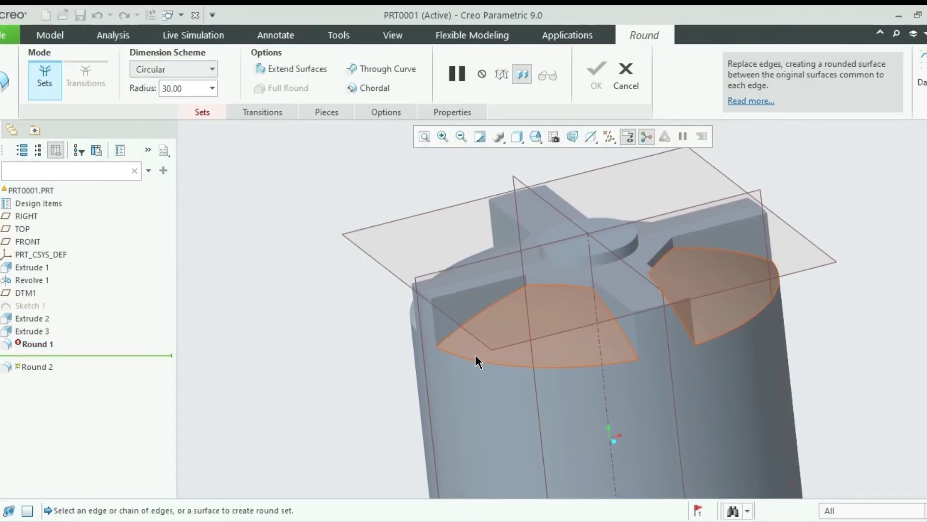
scroll(463, 344, up, 6)
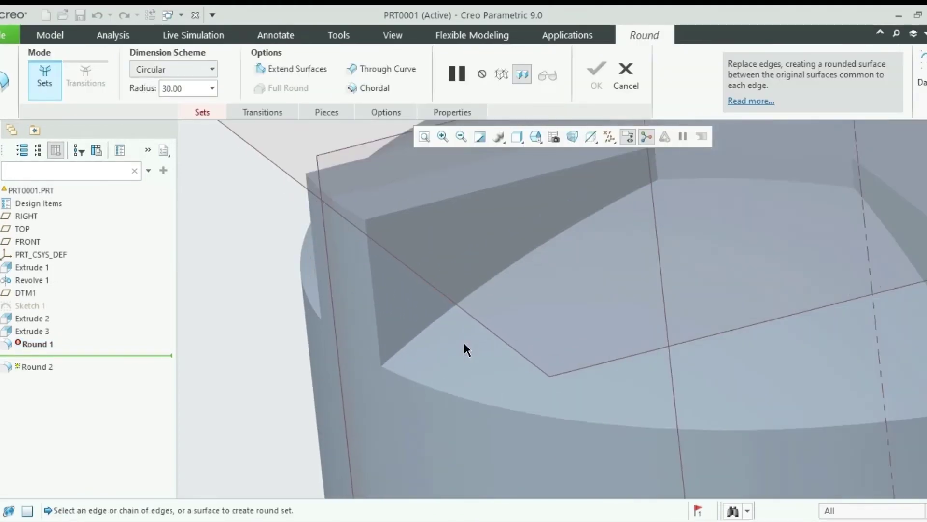
click(197, 88)
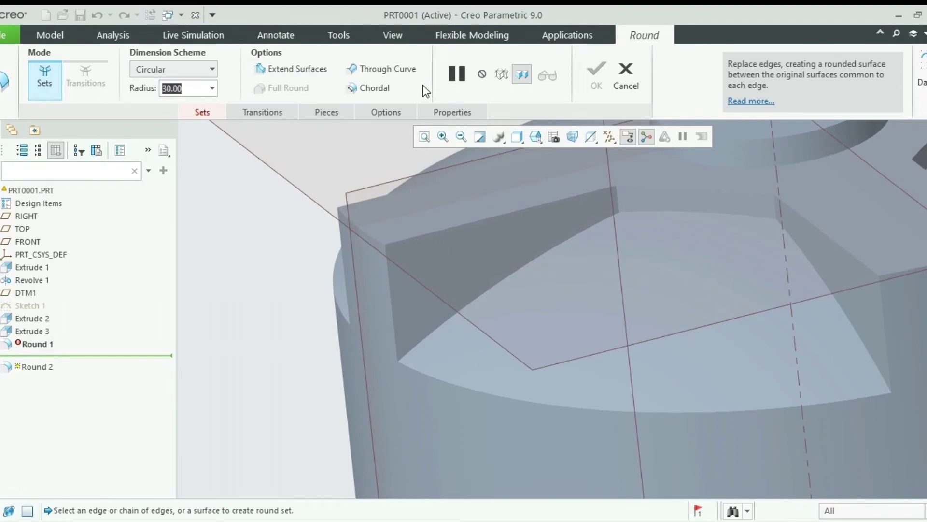
text(20)
key(Return)
click(428, 233)
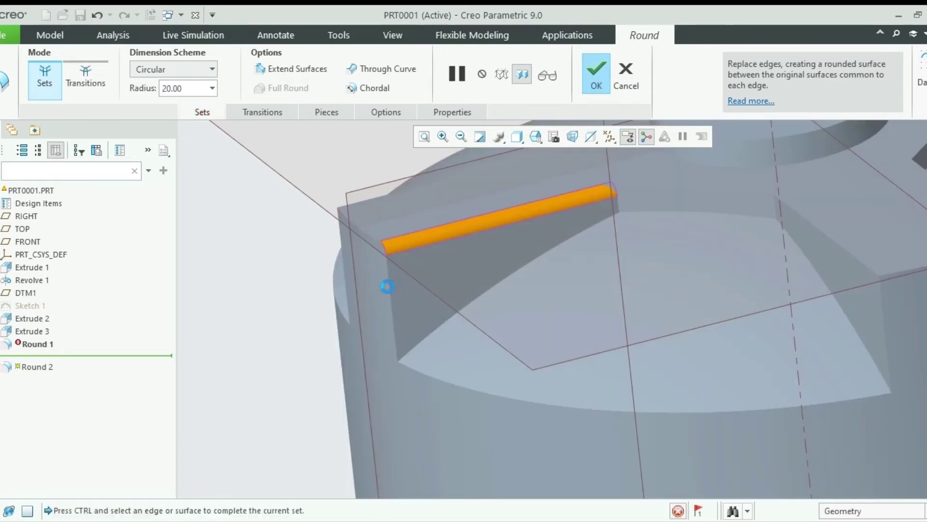
- Add 20 mm rounds to the same arm's outer vertical edge and the curved edge where it meets the dome
click(388, 286)
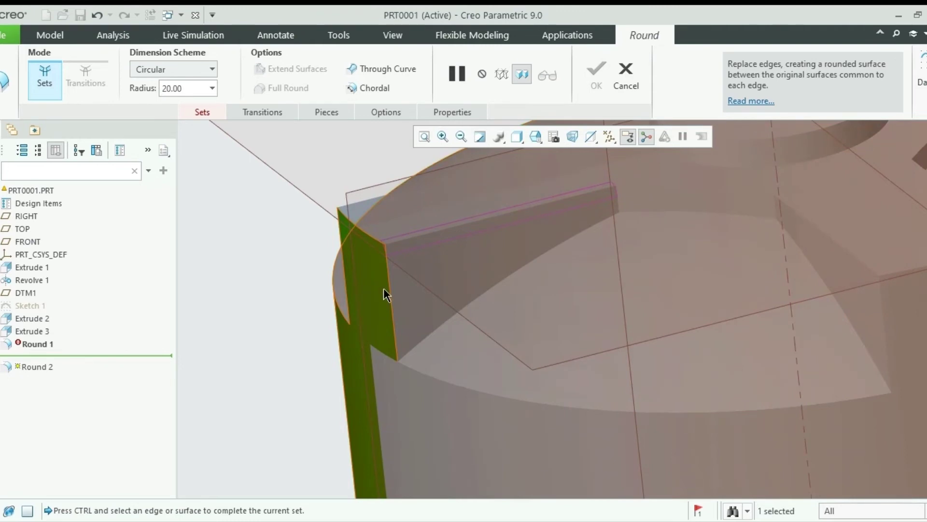
ctrl+click(371, 282)
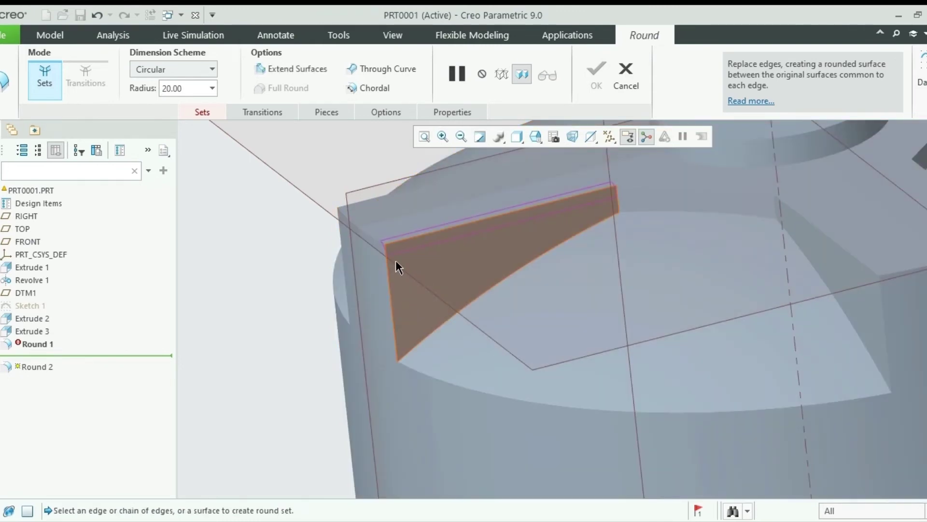
click(389, 276)
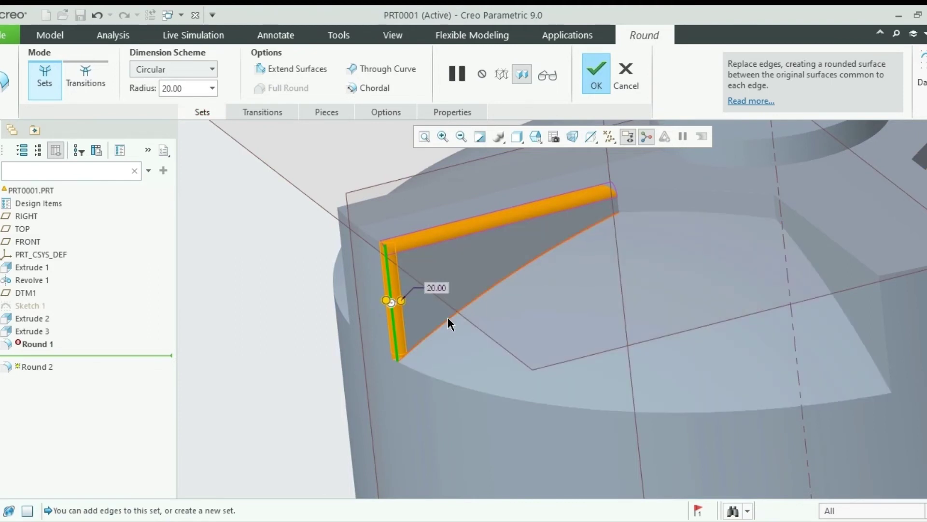
click(447, 319)
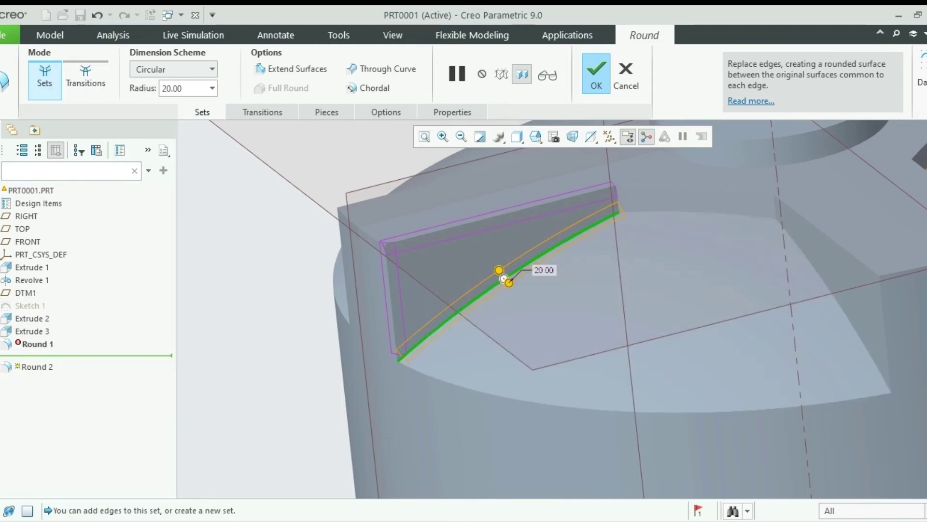
- Extend the 20 mm rounds to the remaining cross edges and the dome's rim segments, and apply the Round feature
click(596, 77)
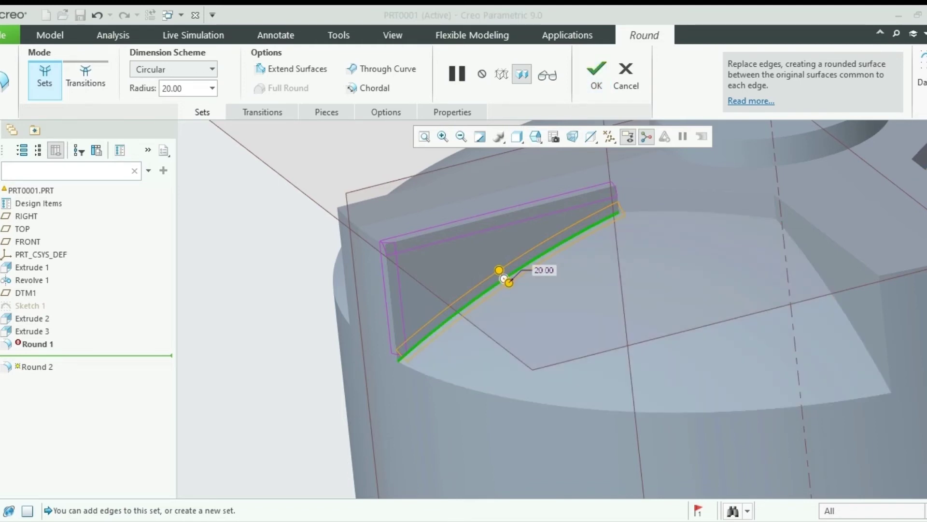
scroll(776, 280, down, 5)
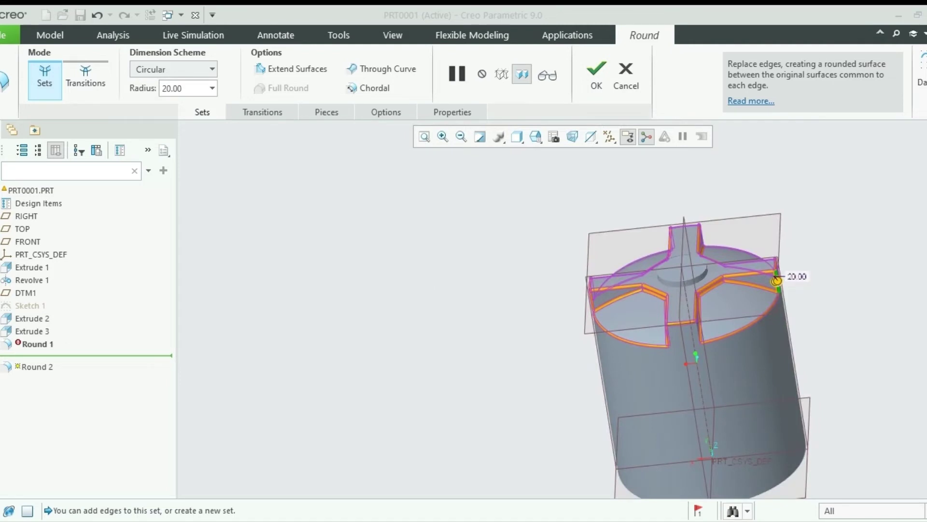
click(701, 77)
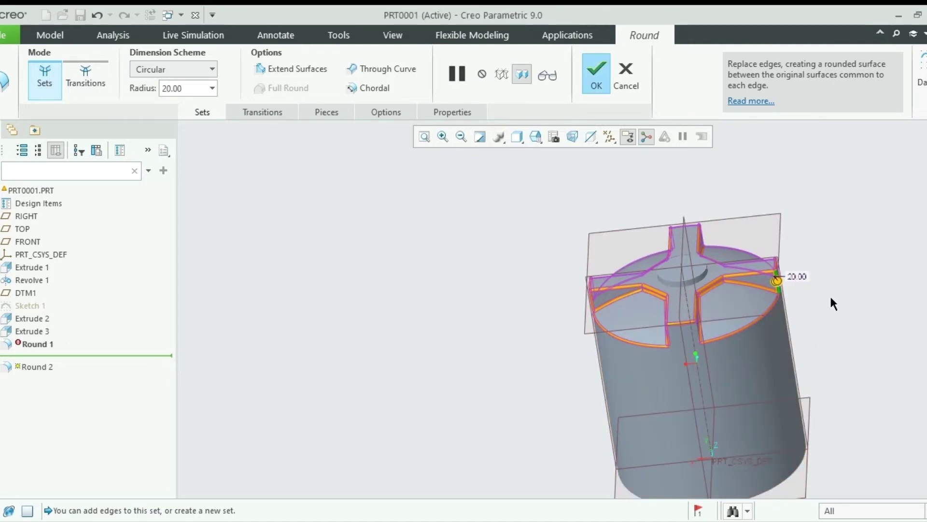
scroll(843, 302, up, 3)
mouse_move(778, 328)
middle_down()
mouse_move(792, 323)
mouse_move(766, 368)
mouse_move(787, 372)
mouse_move(769, 337)
middle_up()
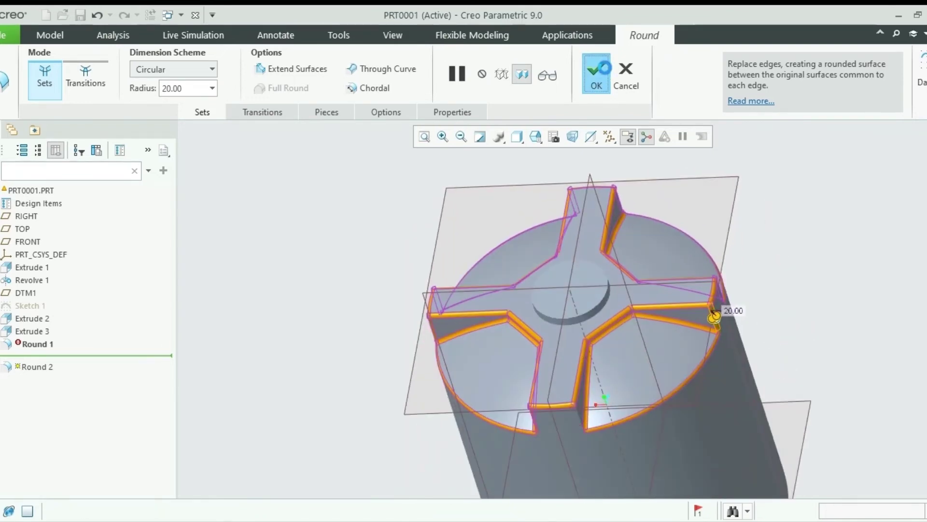
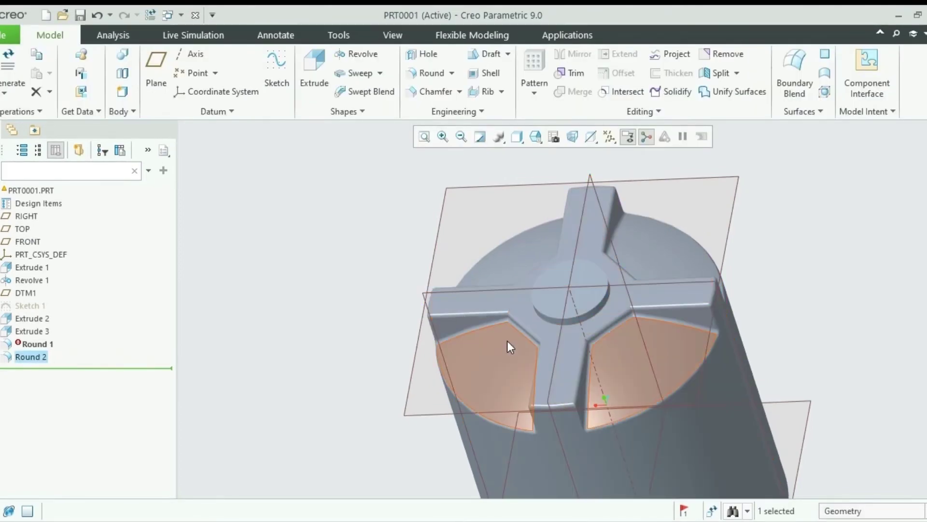
- Round the circular edge at the base of the cylinder with a 25 mm radius and complete the feature
middle_drag(507, 340, 447, 273)
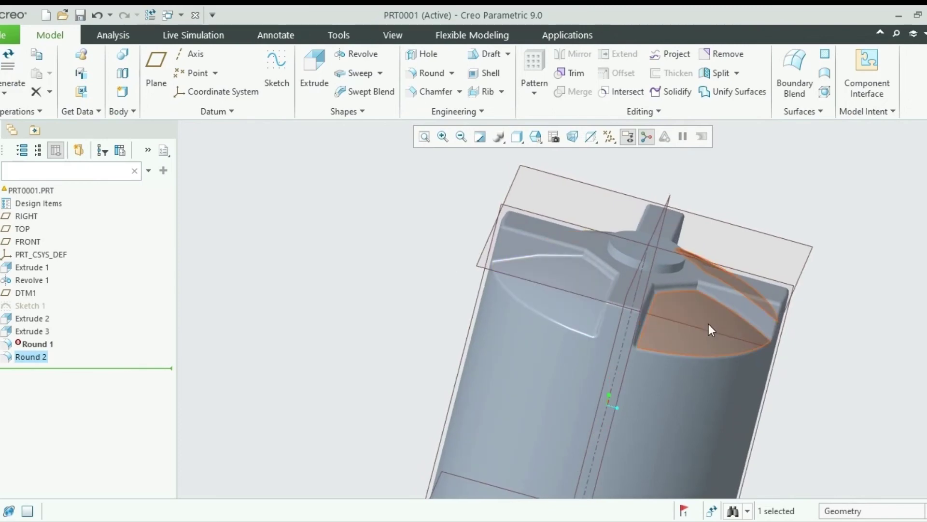
middle_drag(686, 309, 527, 298)
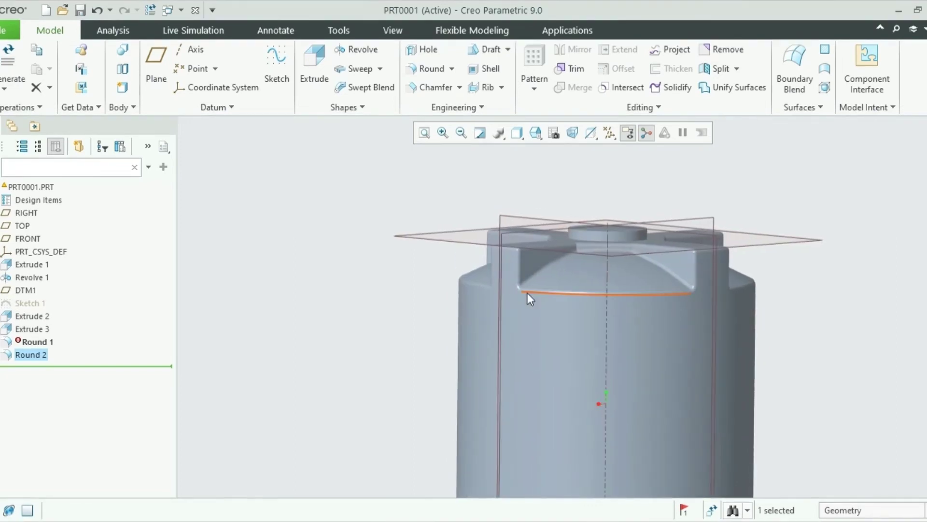
scroll(415, 265, down, 4)
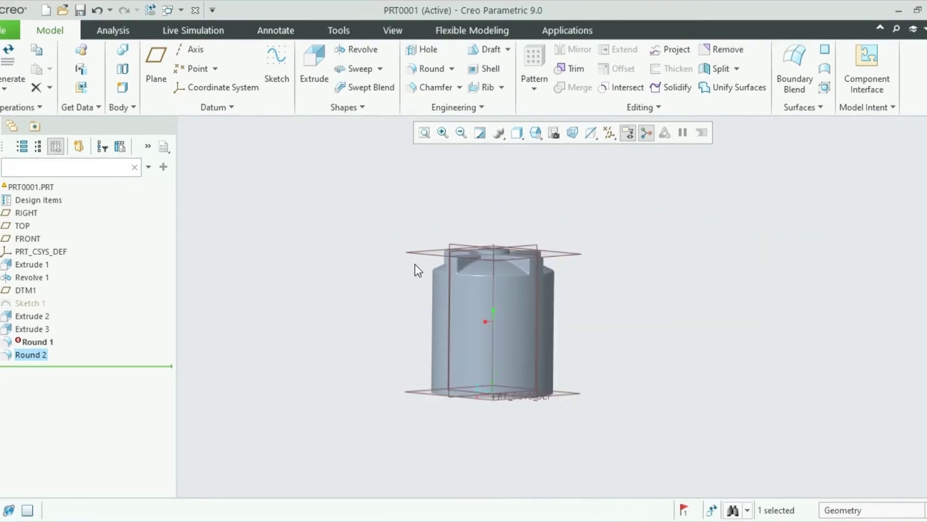
click(431, 69)
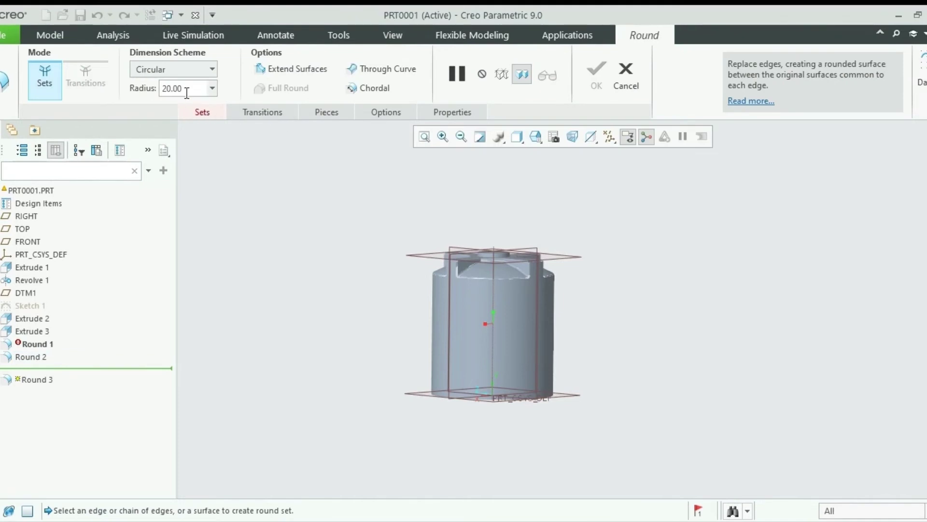
double_click(187, 88)
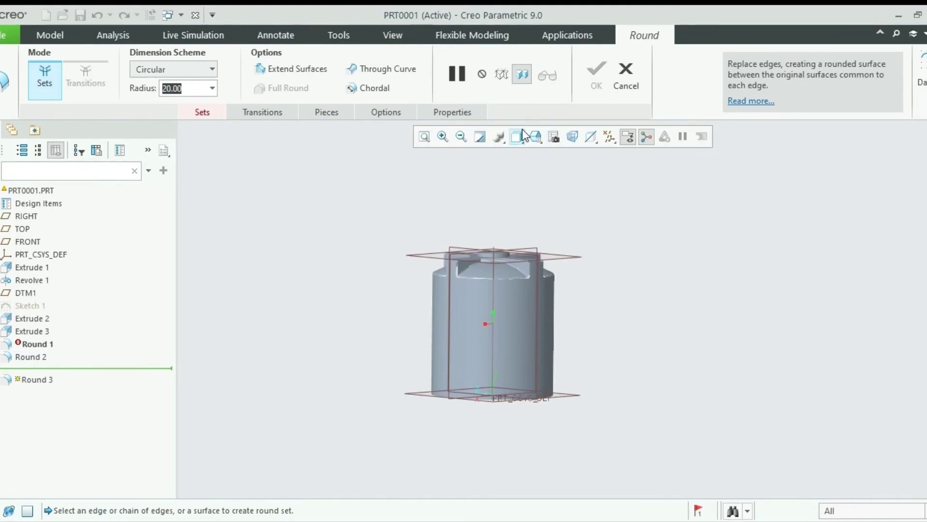
text(25)
key(Return)
scroll(513, 387, down, 5)
middle_drag(512, 386, 520, 335)
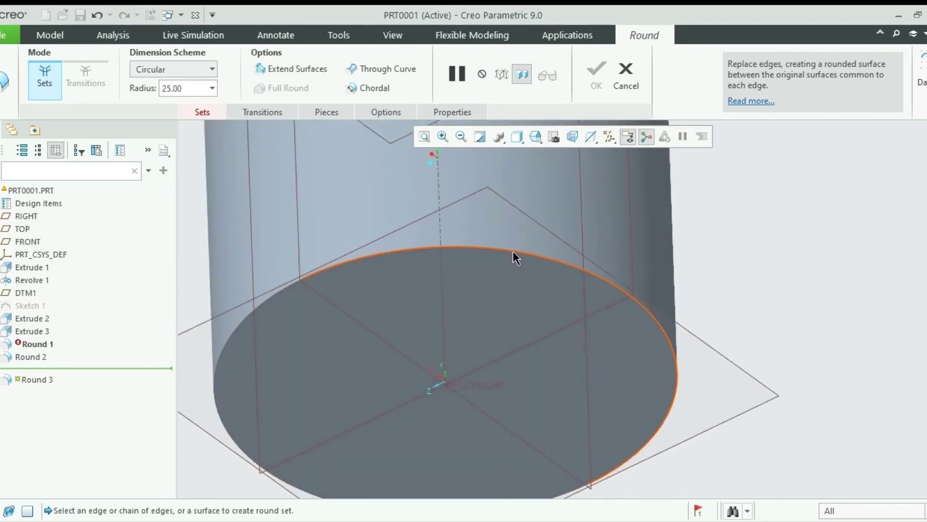
click(513, 251)
scroll(715, 281, up, 4)
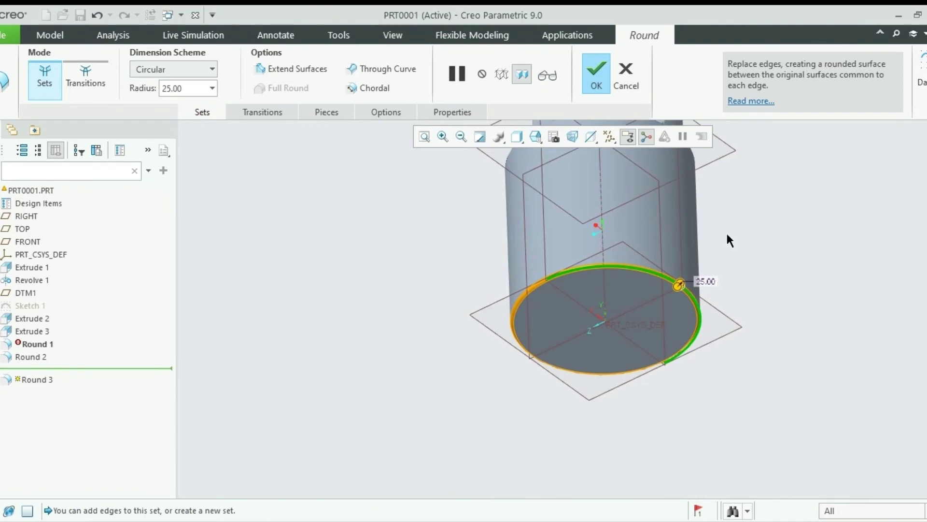
mouse_move(729, 238)
middle_down()
mouse_move(724, 215)
mouse_move(724, 234)
middle_up()
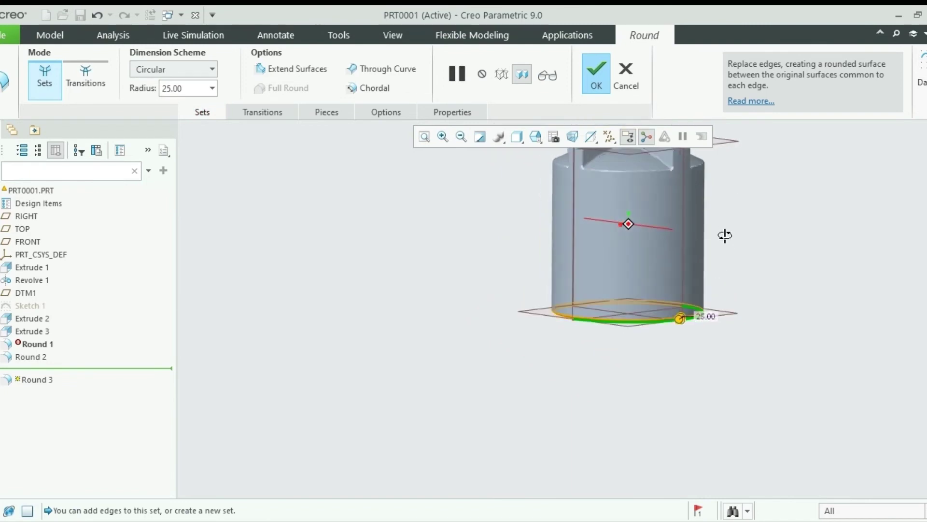
click(594, 72)
scroll(378, 360, up, 3)
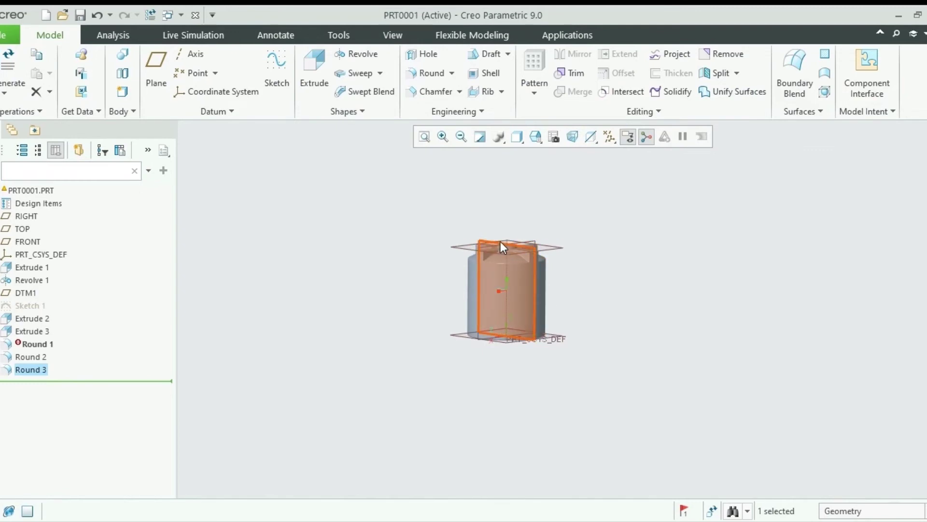
scroll(501, 242, down, 5)
middle_drag(500, 242, 621, 335)
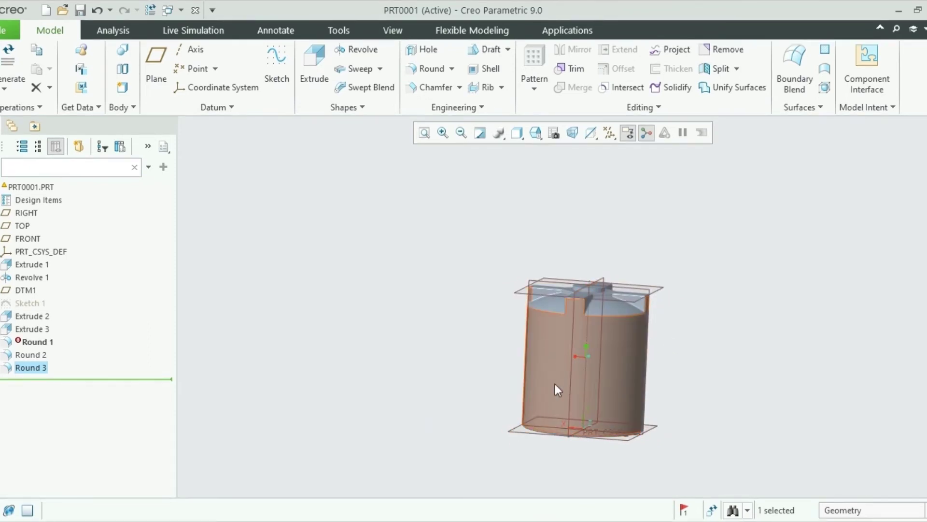
click(572, 352)
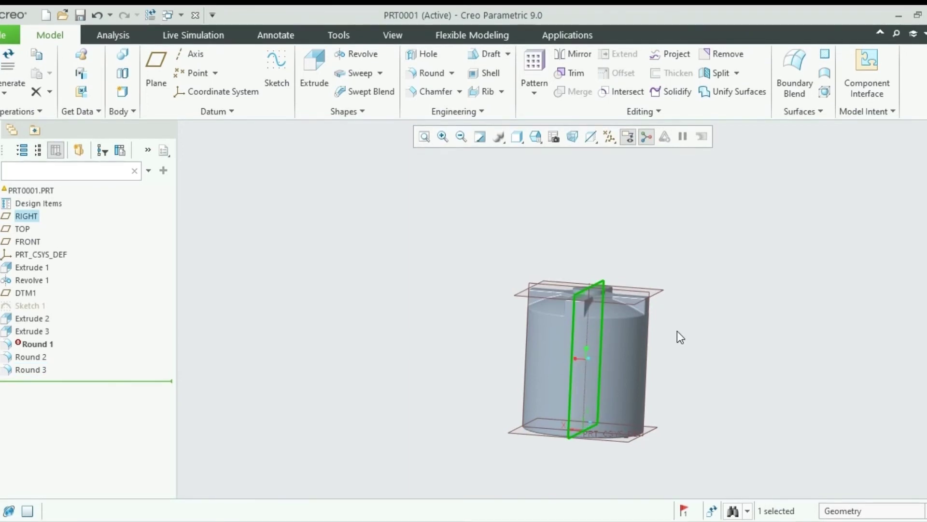
click(309, 65)
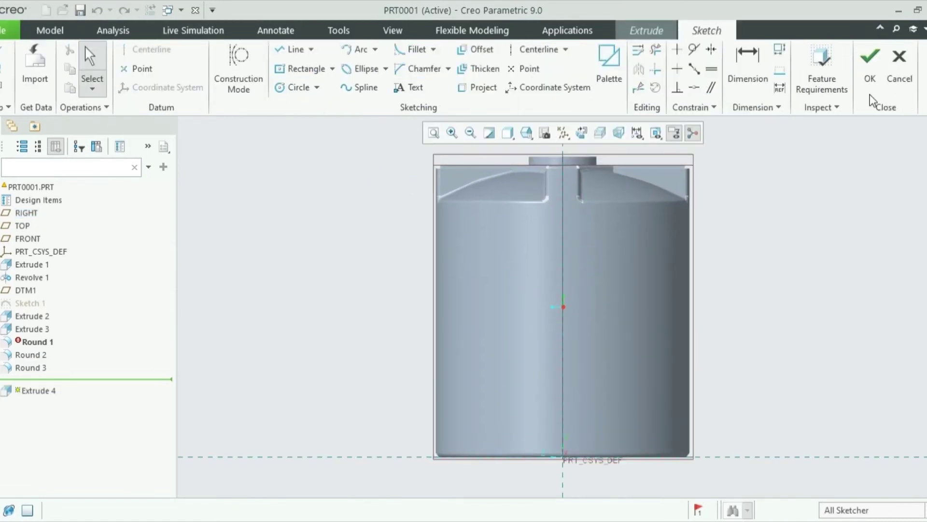
click(899, 63)
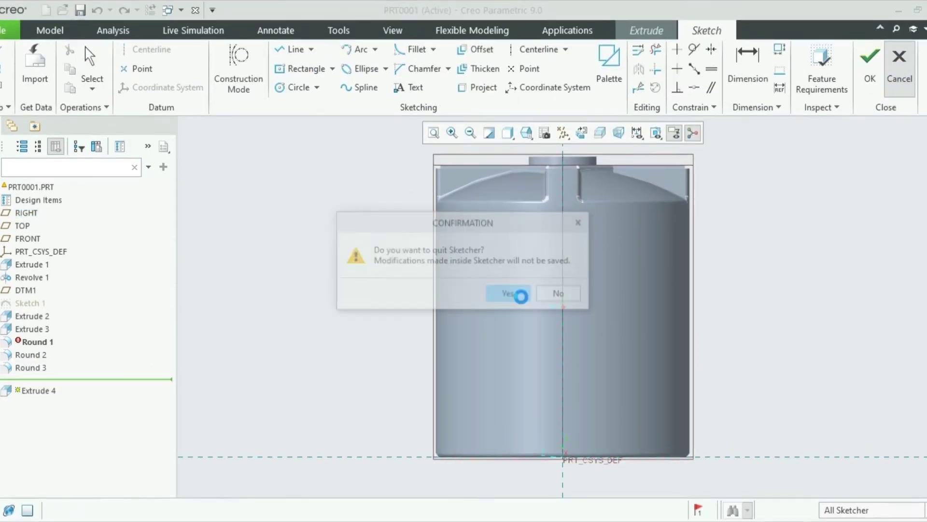
click(522, 294)
scroll(573, 278, up, 4)
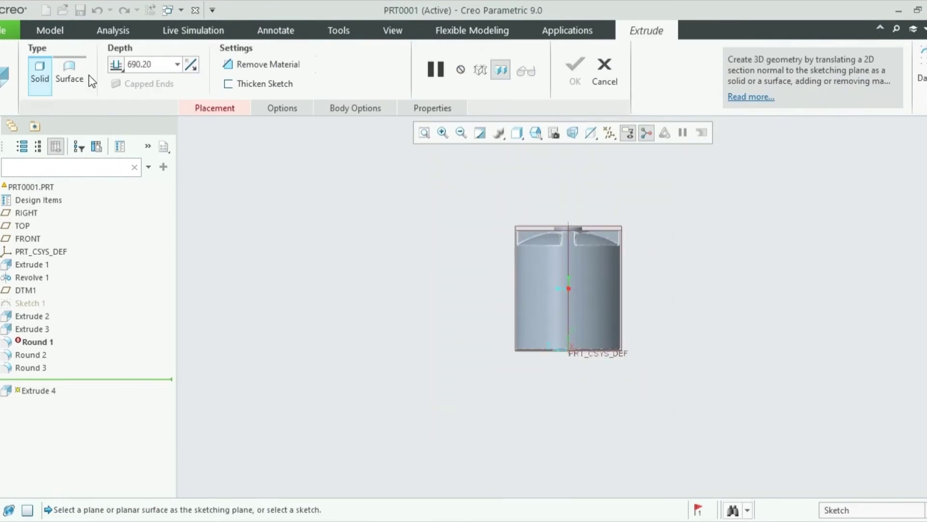
click(51, 30)
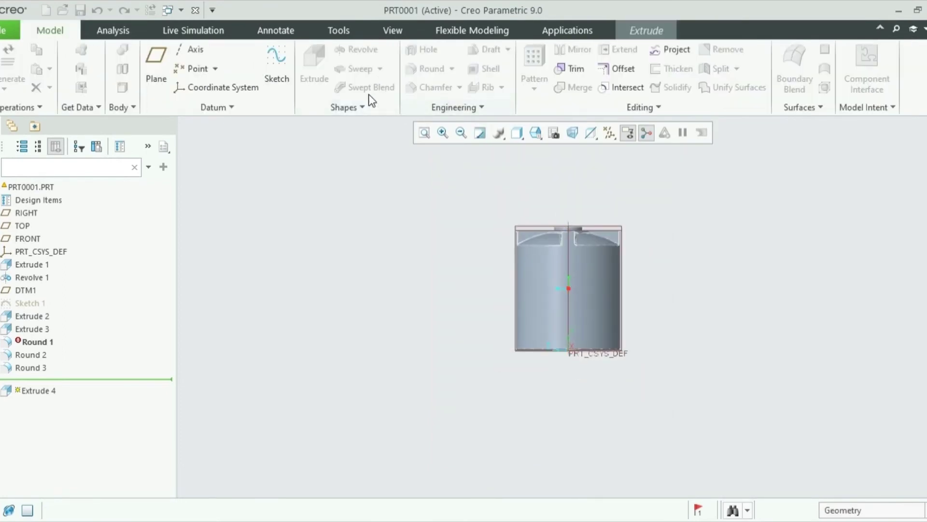
scroll(628, 275, up, 3)
scroll(636, 266, down, 4)
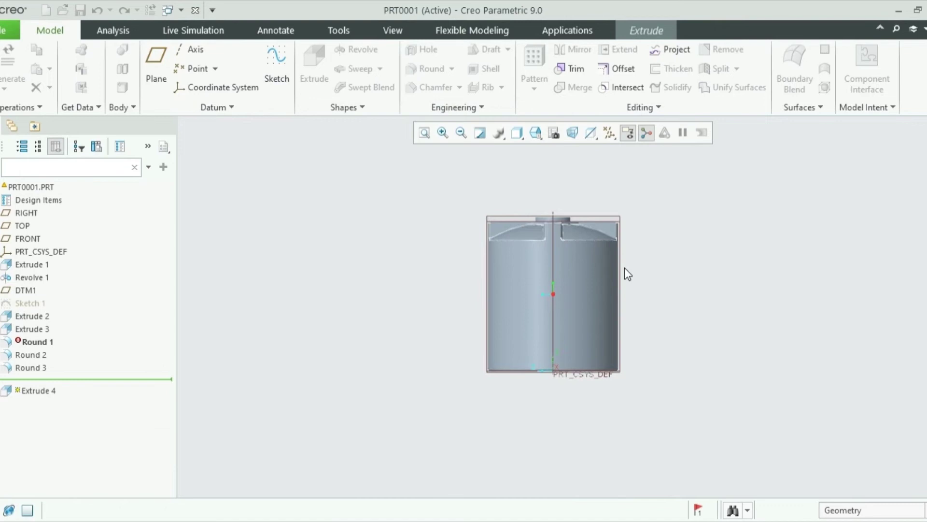
- Start a Revolve sketch on the vertical RIGHT plane and draw a vertical centerline along the cylinder's axis
click(616, 292)
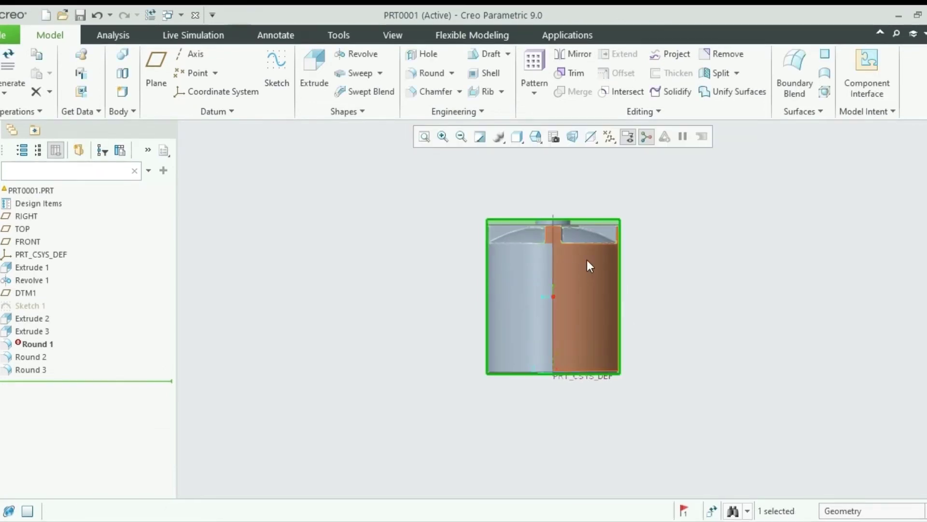
scroll(638, 230, up, 2)
scroll(601, 234, down, 4)
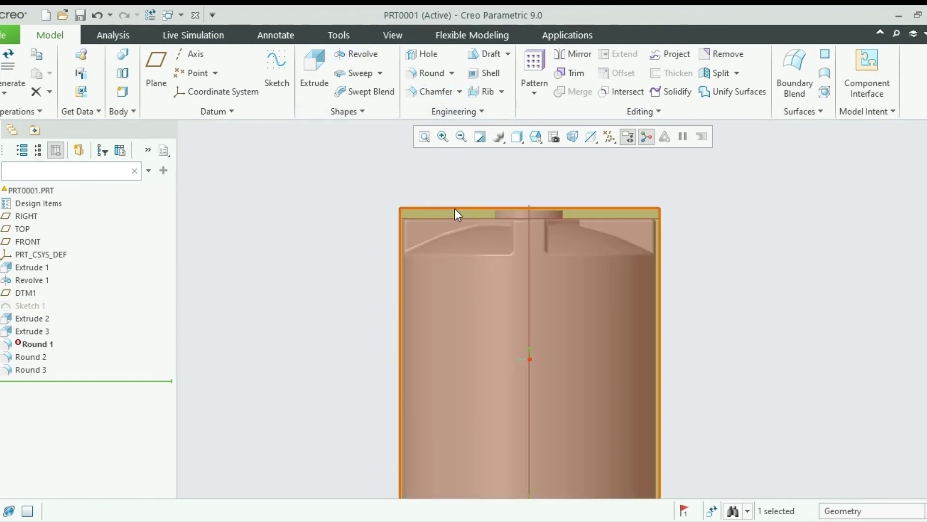
click(360, 55)
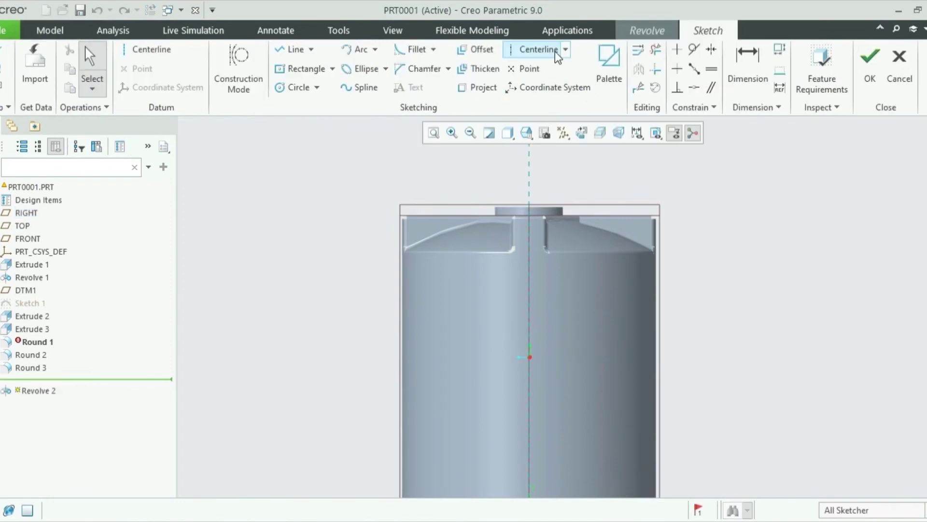
click(557, 54)
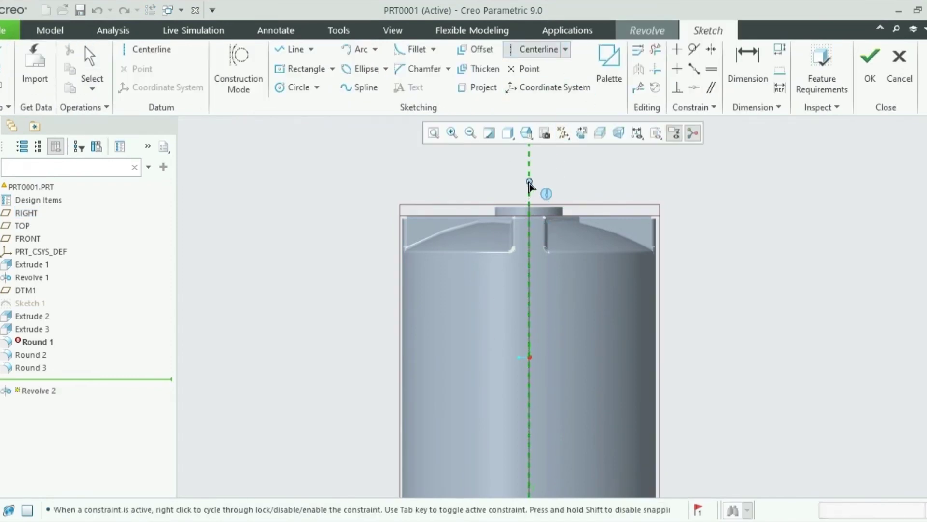
click(530, 170)
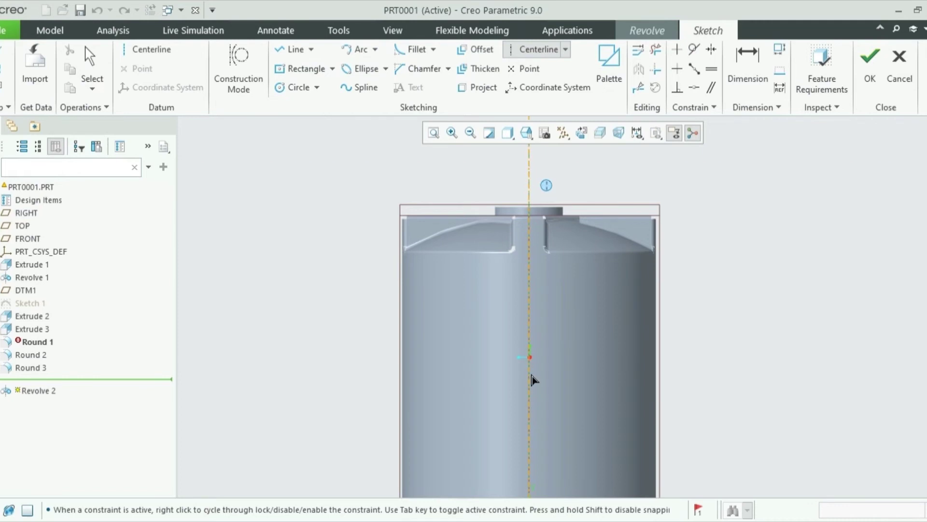
scroll(528, 295, down, 3)
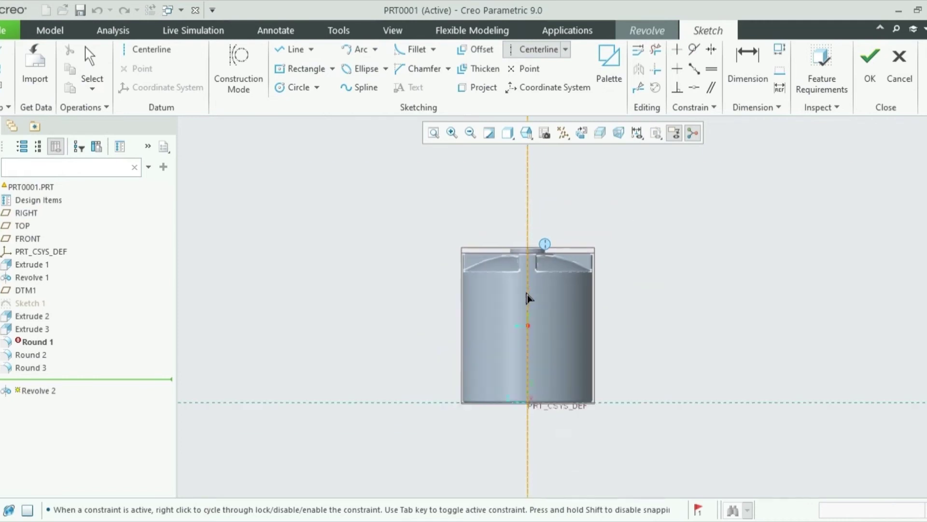
click(528, 472)
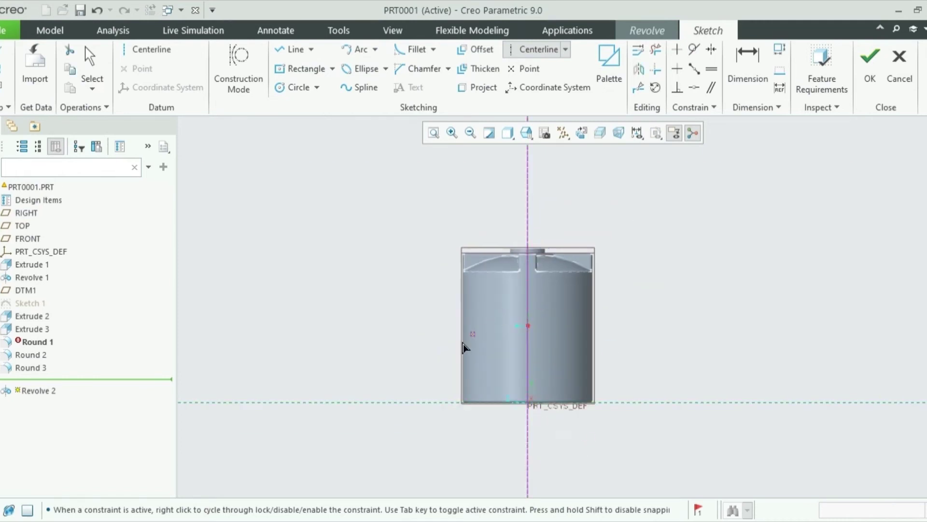
- Sketch a circle centred on the cylinder's side edge near the base and set its diameter to 80 mm
scroll(465, 413, up, 3)
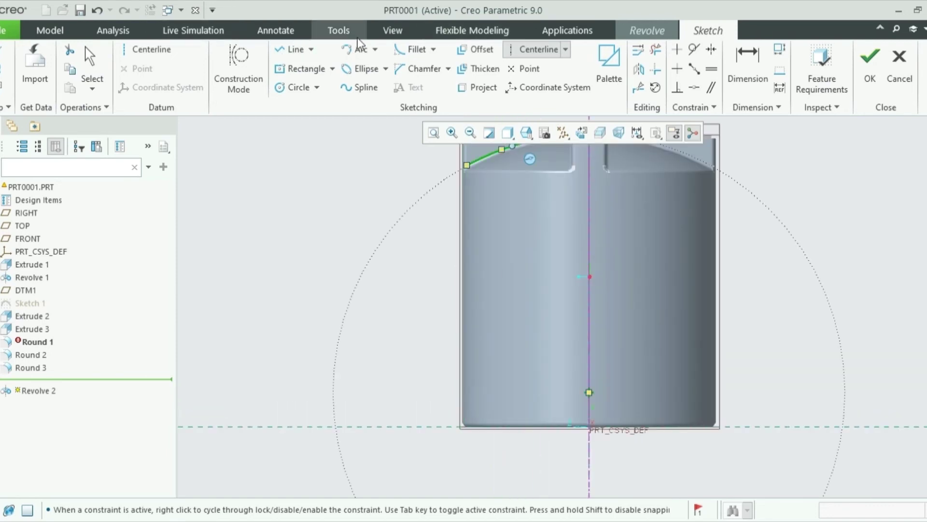
click(295, 90)
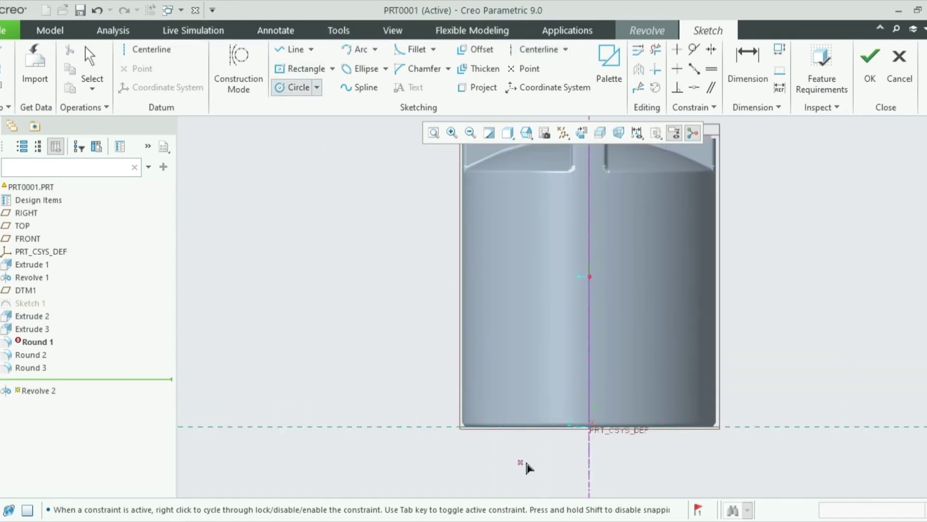
click(463, 393)
click(476, 394)
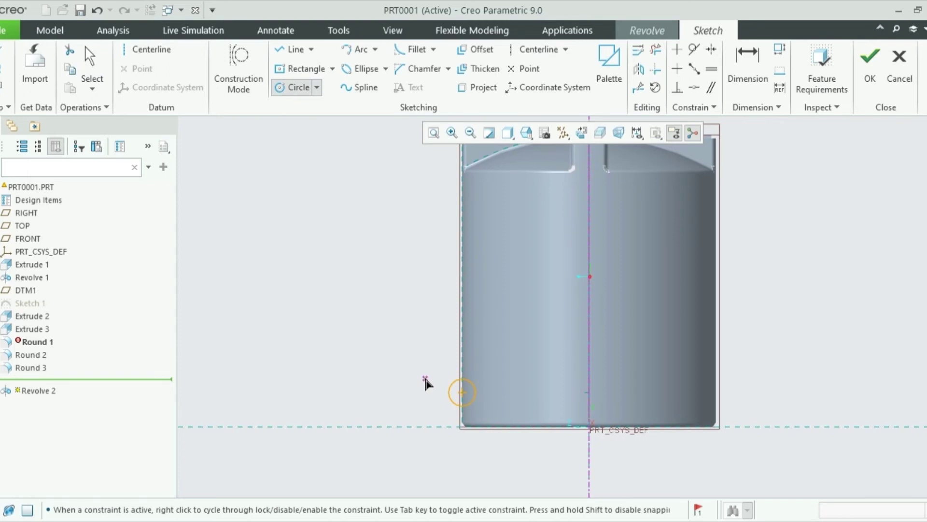
middle_click(425, 384)
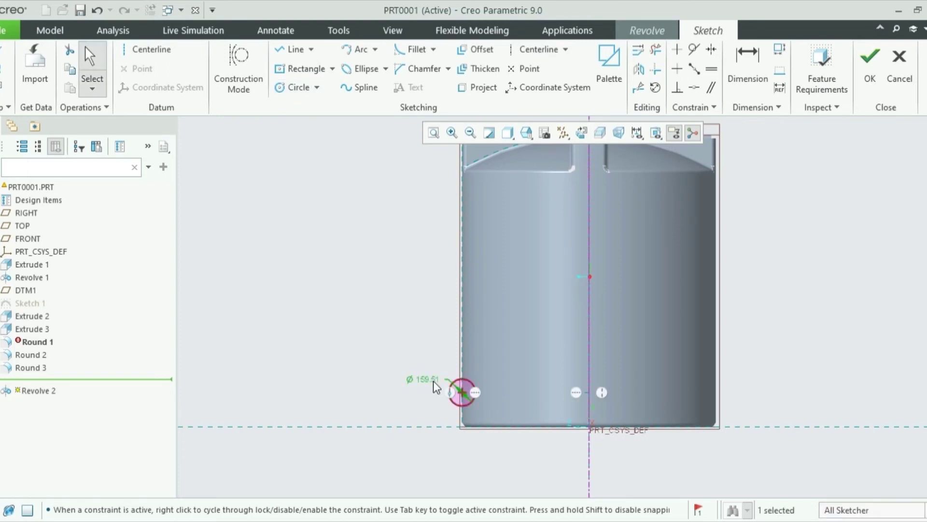
double_click(433, 382)
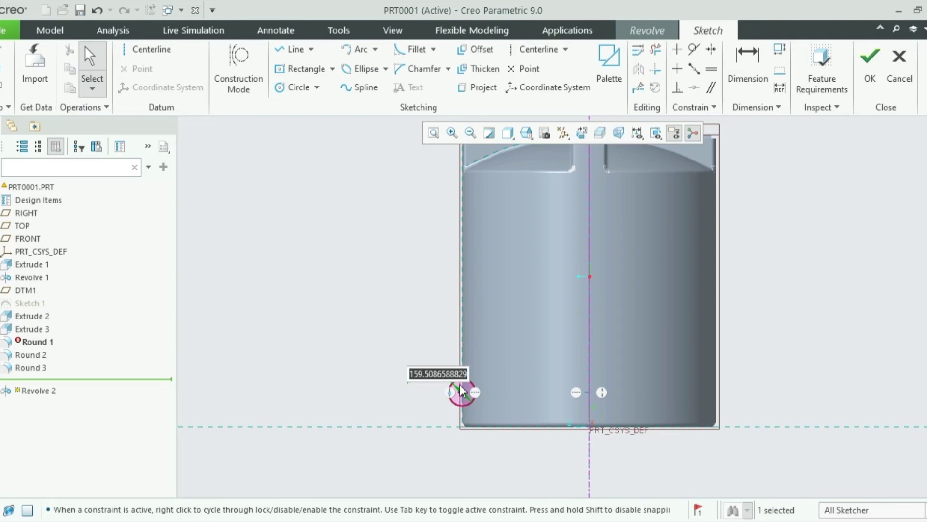
text(80)
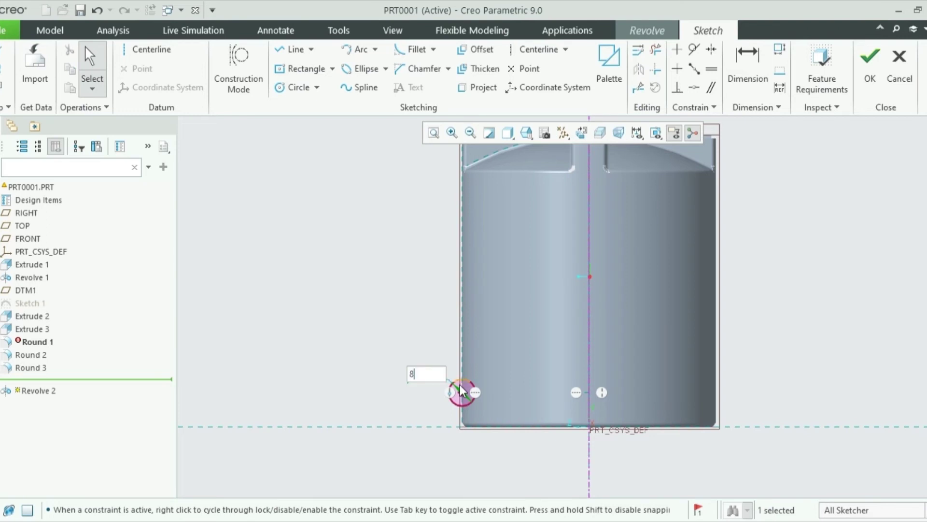
key(Return)
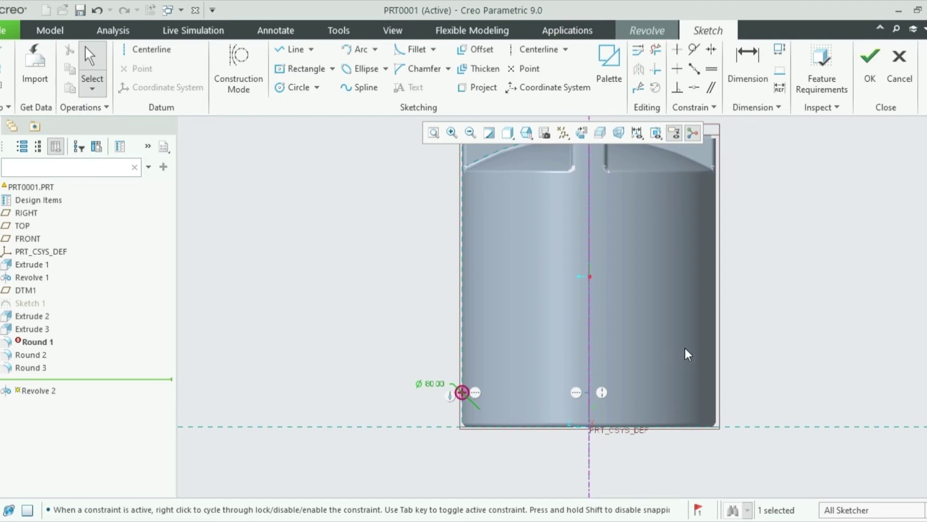
- Finish the sketch and revolve the circle 360° around the centerline as a solid ring around the cylinder
scroll(437, 303, up, 2)
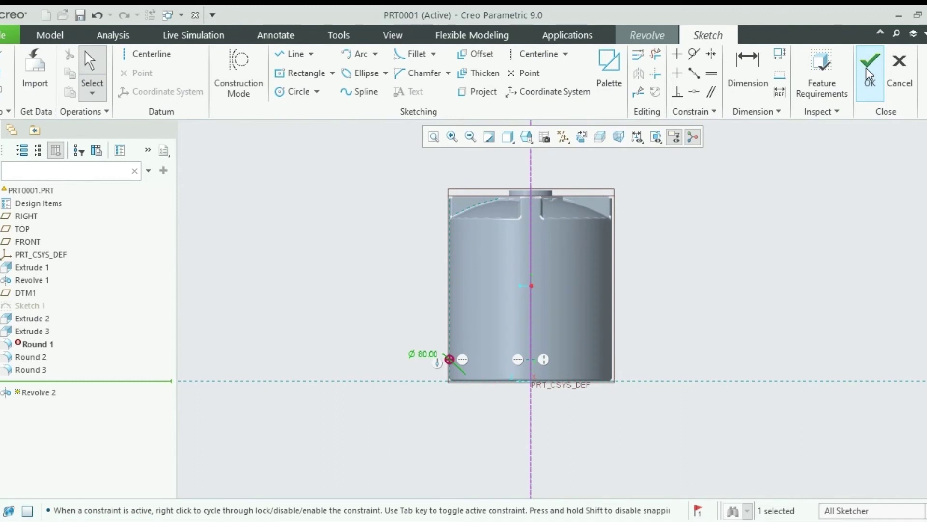
click(869, 74)
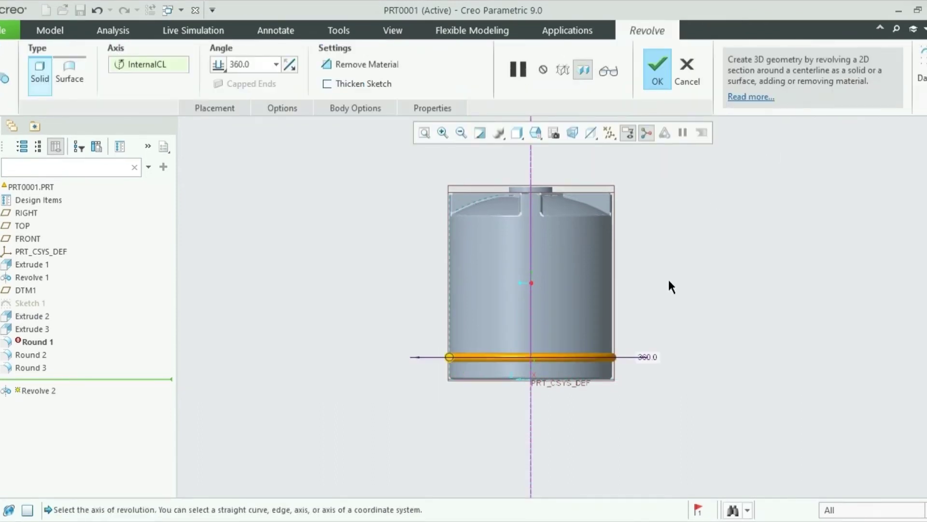
middle_drag(667, 265, 601, 243)
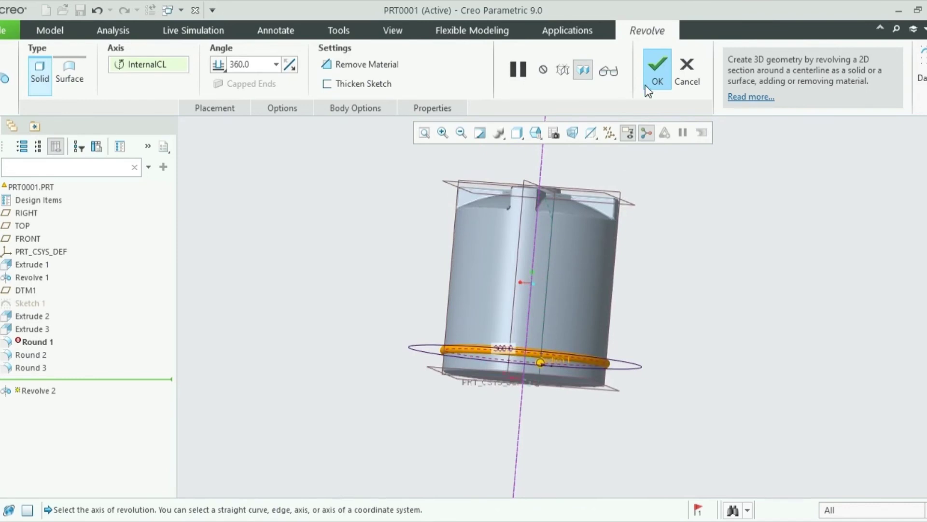
click(655, 68)
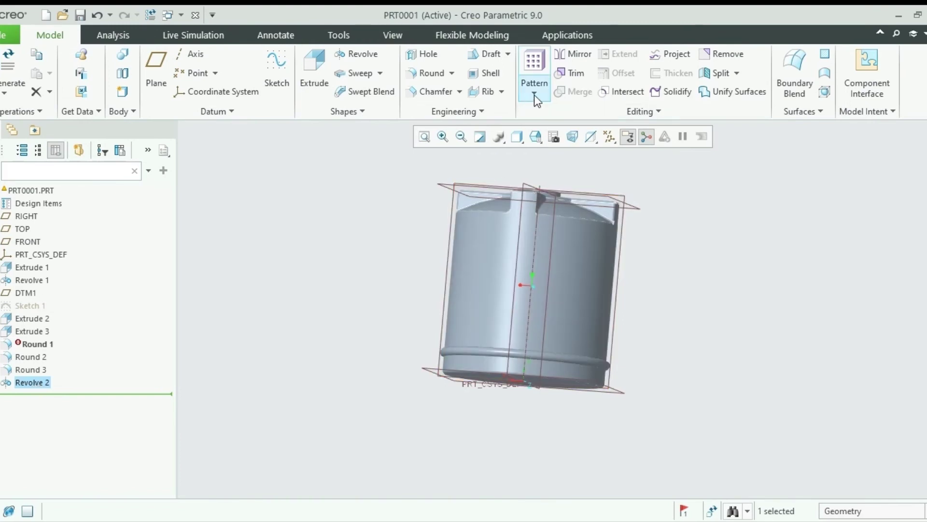
- Start a Direction pattern of the revolved ring, using the tank's central axis as the first direction
click(534, 67)
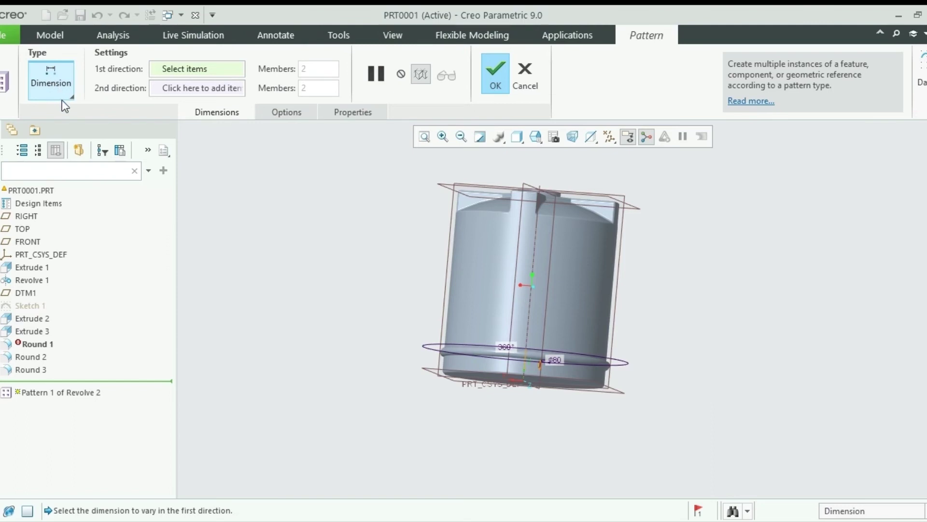
click(50, 80)
click(68, 126)
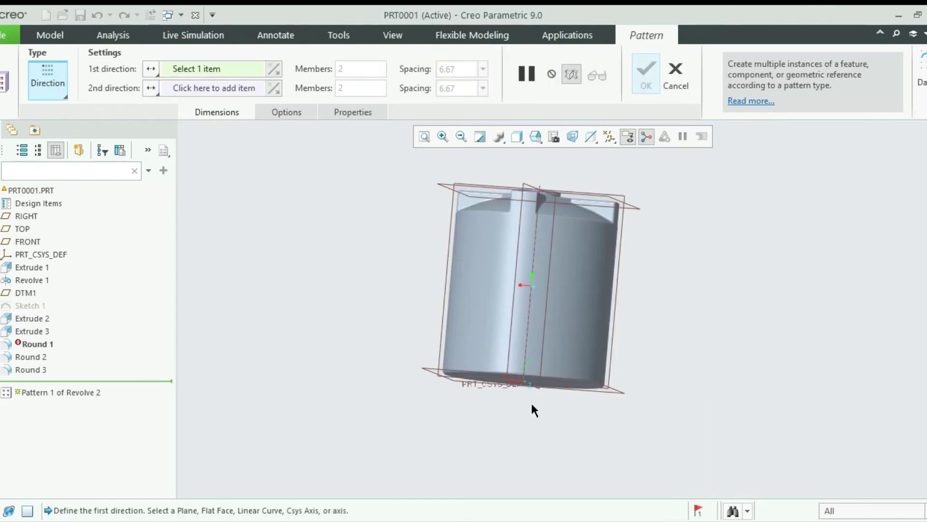
scroll(523, 379, down, 3)
scroll(523, 380, up, 3)
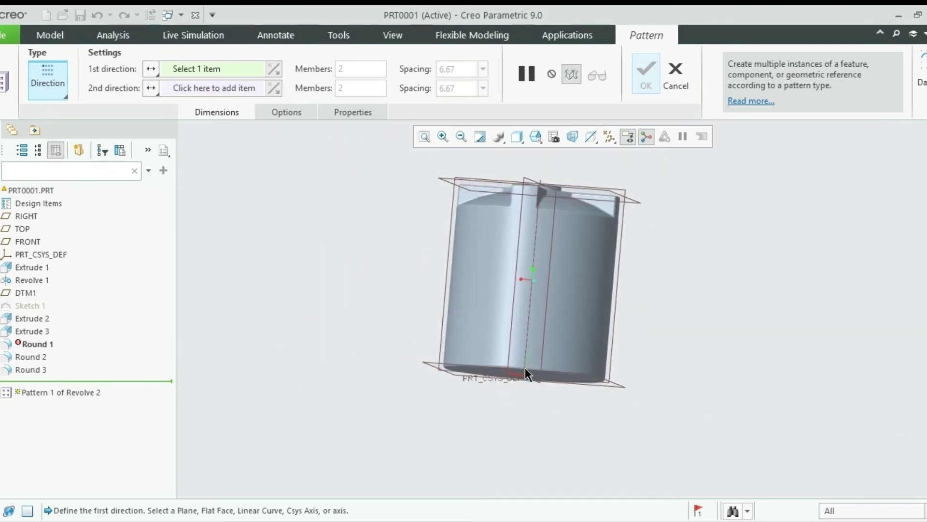
middle_drag(520, 320, 495, 321)
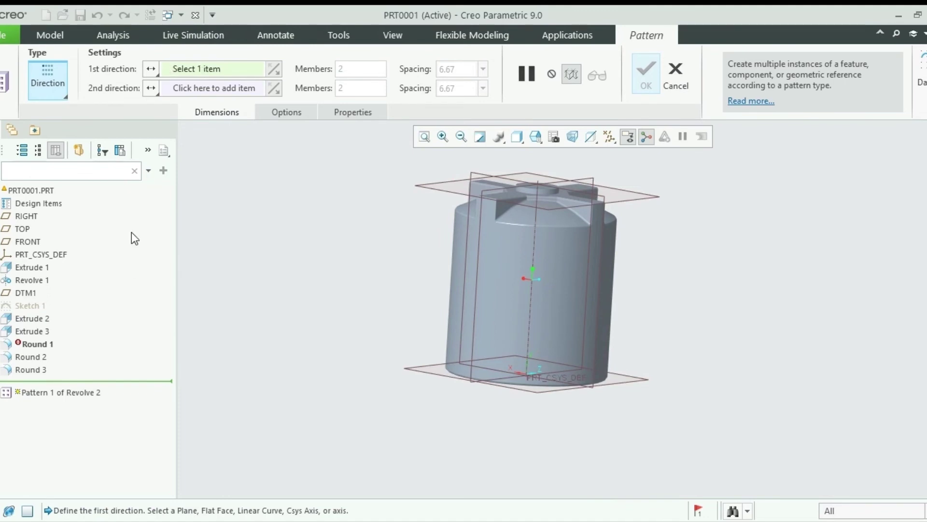
click(29, 370)
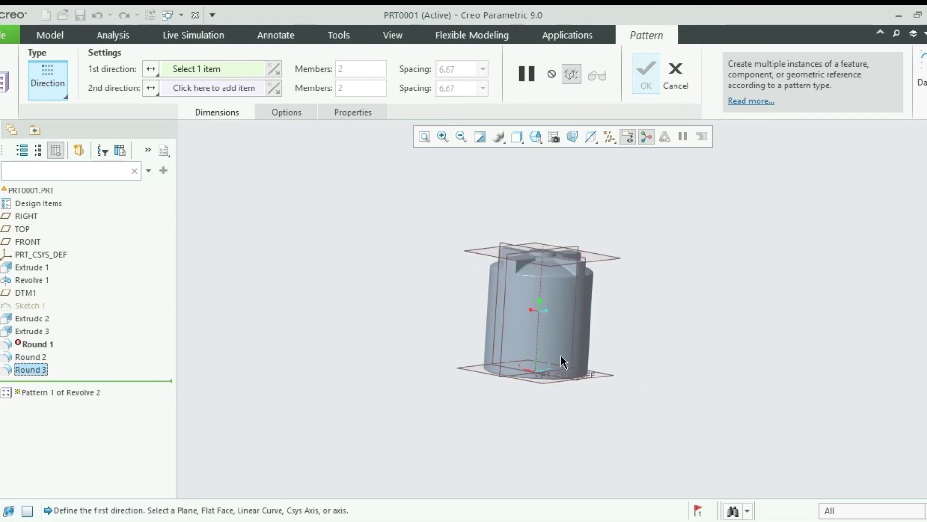
scroll(560, 356, up, 4)
scroll(560, 357, down, 3)
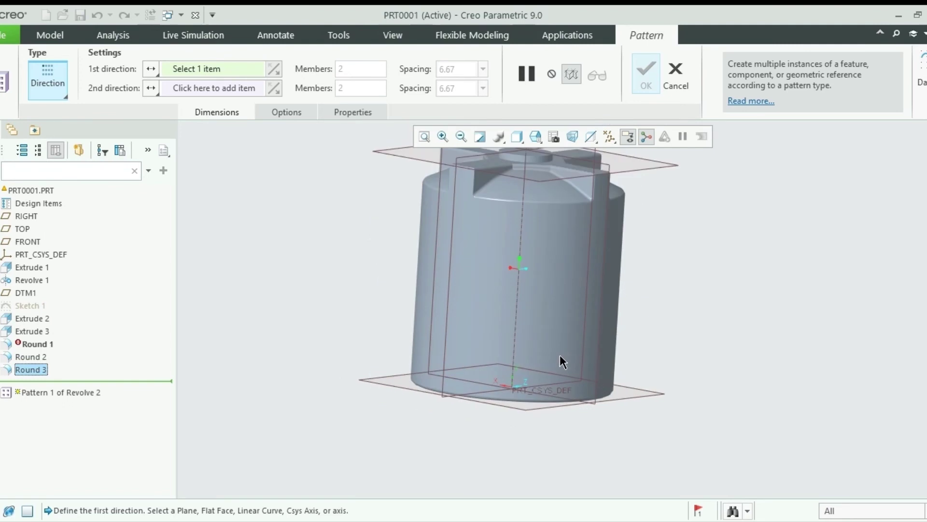
click(517, 296)
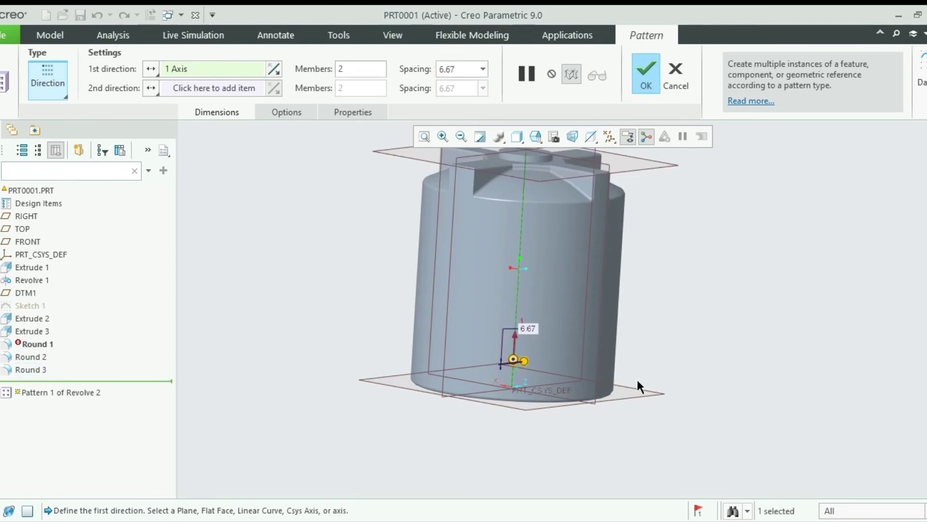
middle_drag(500, 372, 481, 348)
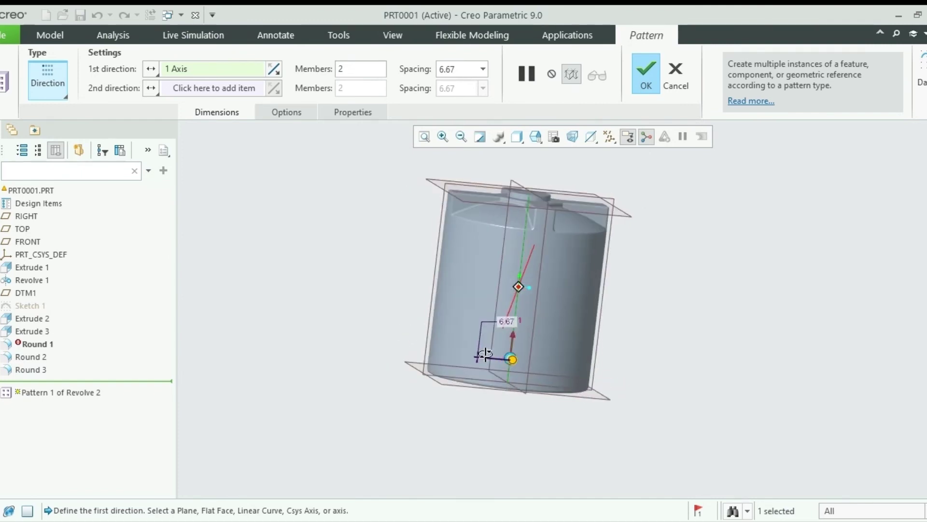
- Set the ring pattern to 6 members with a spacing of 230 mm and complete it
click(354, 70)
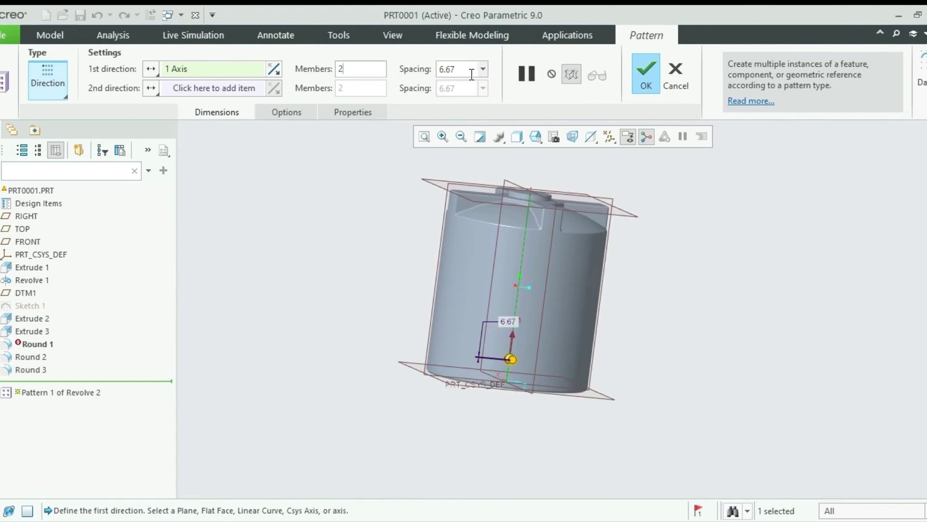
key(BackSpace)
text(6)
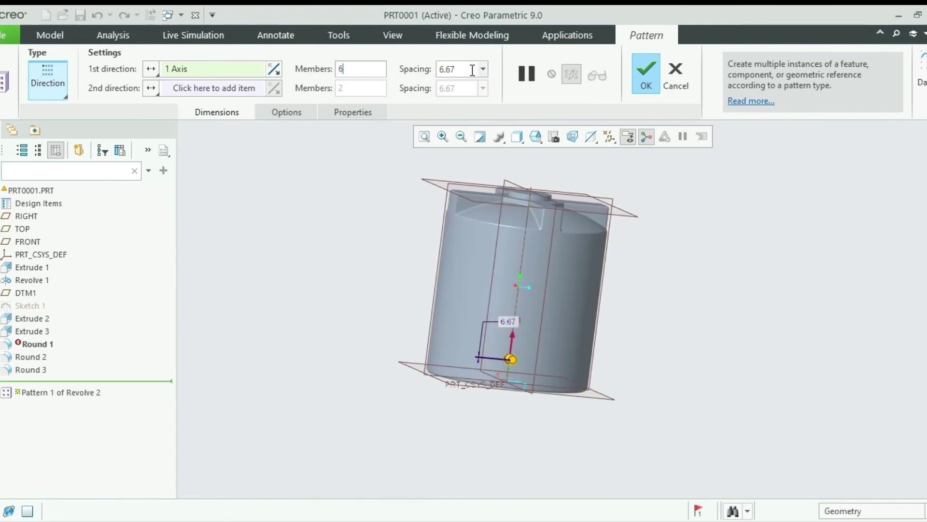
click(472, 70)
text(230)
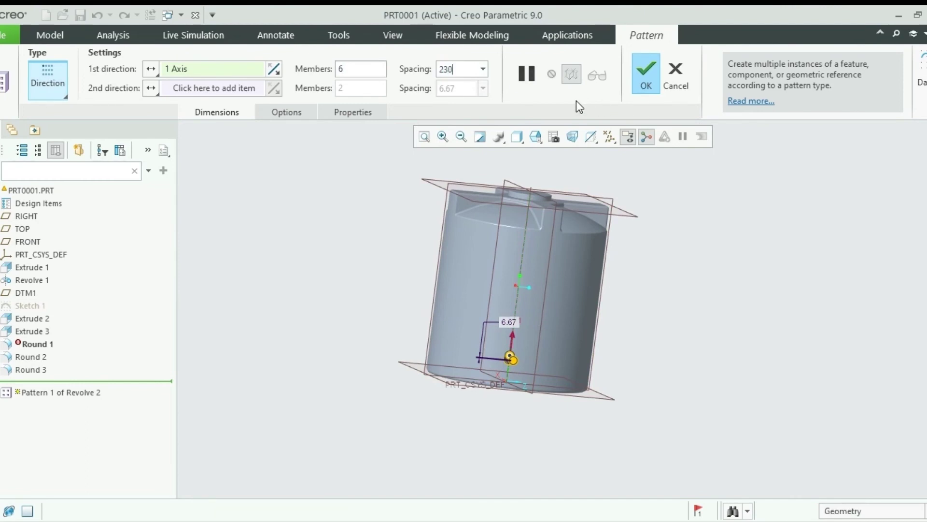
key(Return)
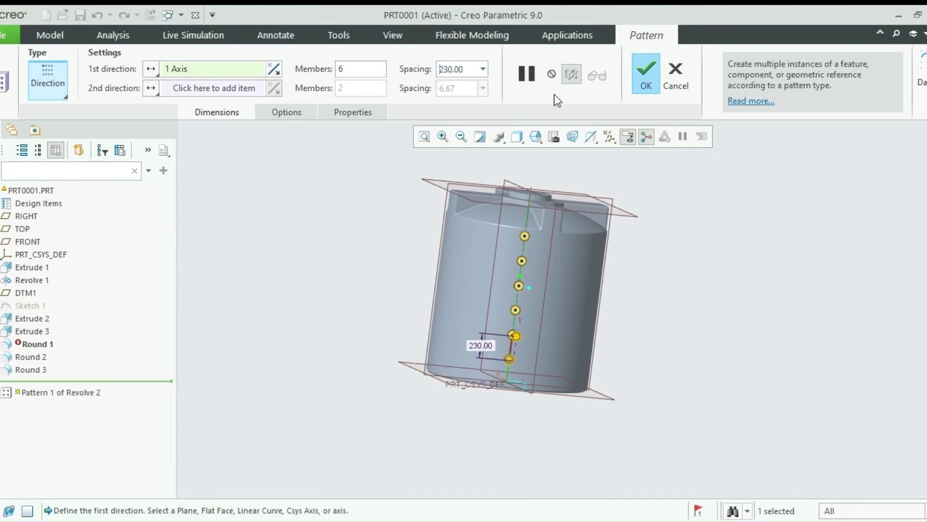
middle_drag(665, 275, 628, 254)
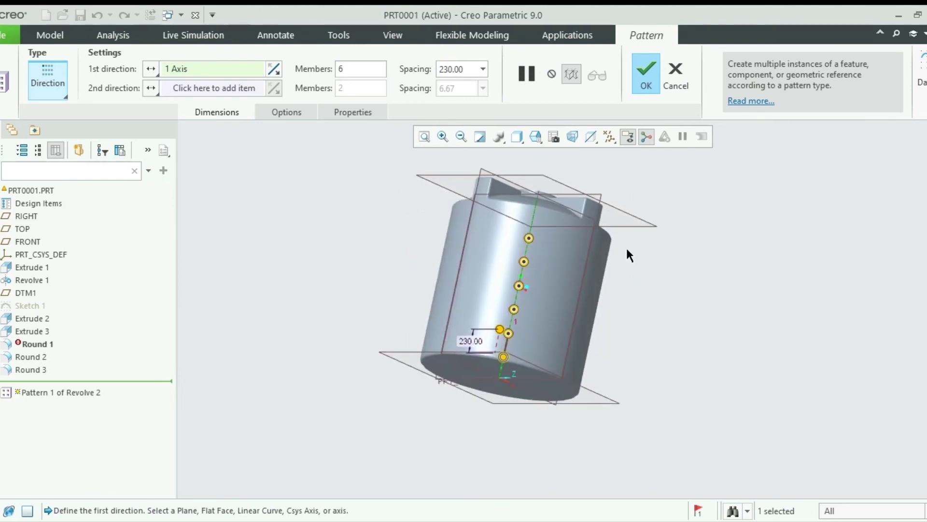
click(650, 71)
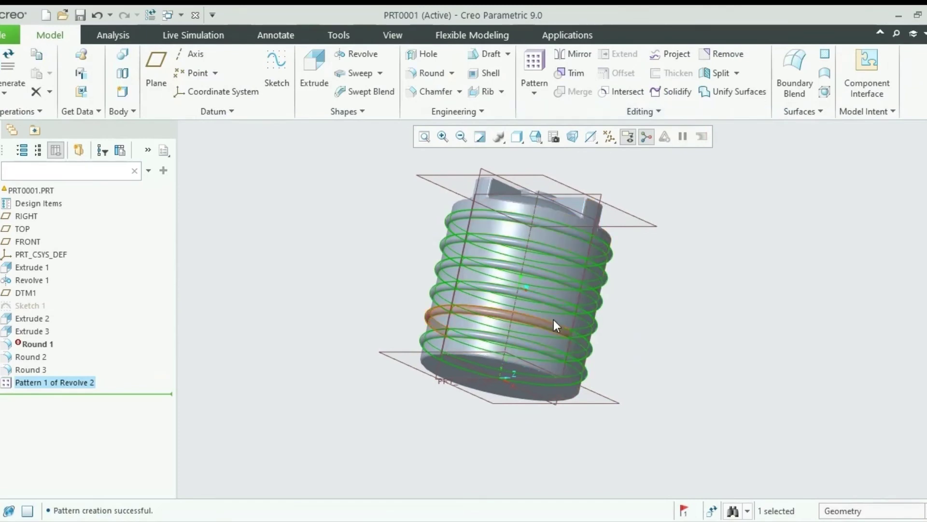
- Hide the datum planes and examine the tank's ringed wall and cross-shaped top from several angles
middle_drag(630, 276, 666, 293)
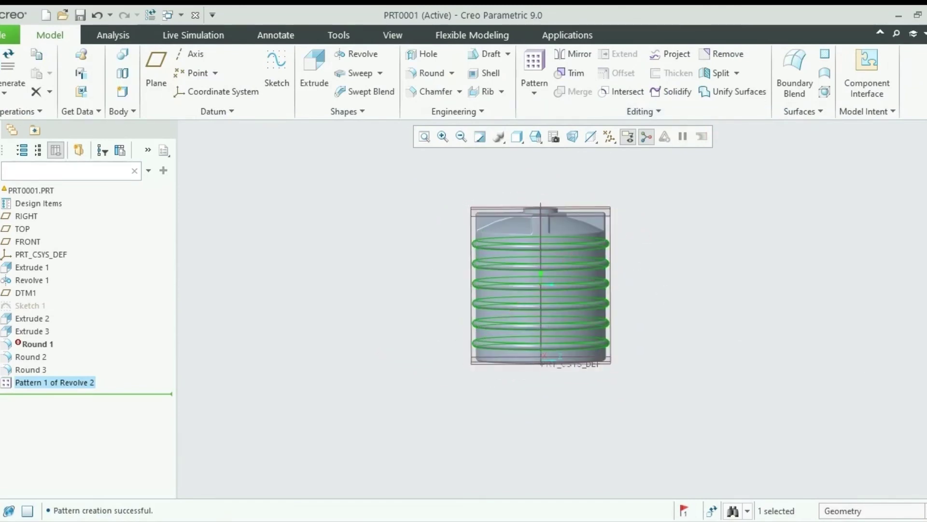
click(728, 287)
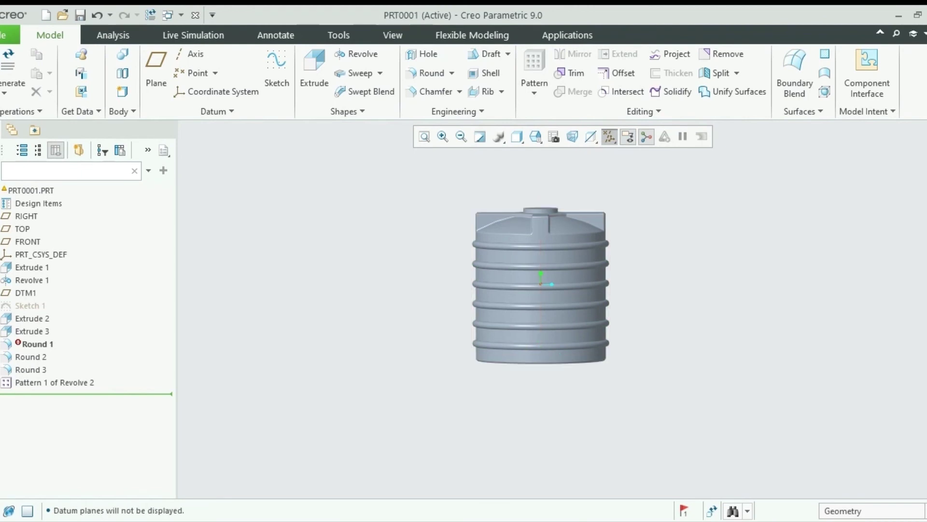
mouse_move(656, 291)
middle_down()
mouse_move(547, 307)
mouse_move(586, 238)
mouse_move(577, 221)
middle_up()
scroll(578, 222, up, 3)
scroll(575, 220, down, 5)
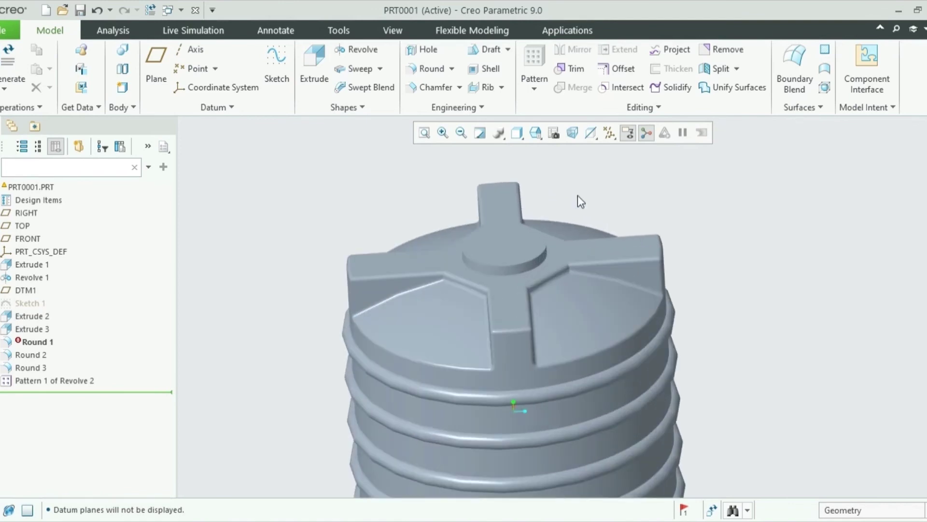
scroll(592, 226, up, 1)
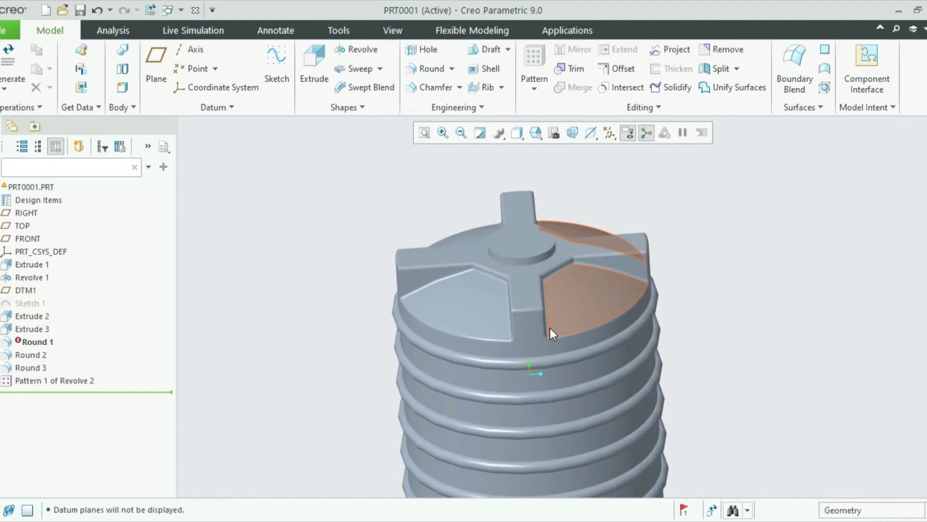
mouse_move(575, 336)
middle_down()
mouse_move(578, 277)
mouse_move(588, 271)
mouse_move(683, 296)
mouse_move(716, 284)
mouse_move(662, 291)
middle_up()
scroll(274, 218, down, 3)
middle_drag(464, 244, 491, 247)
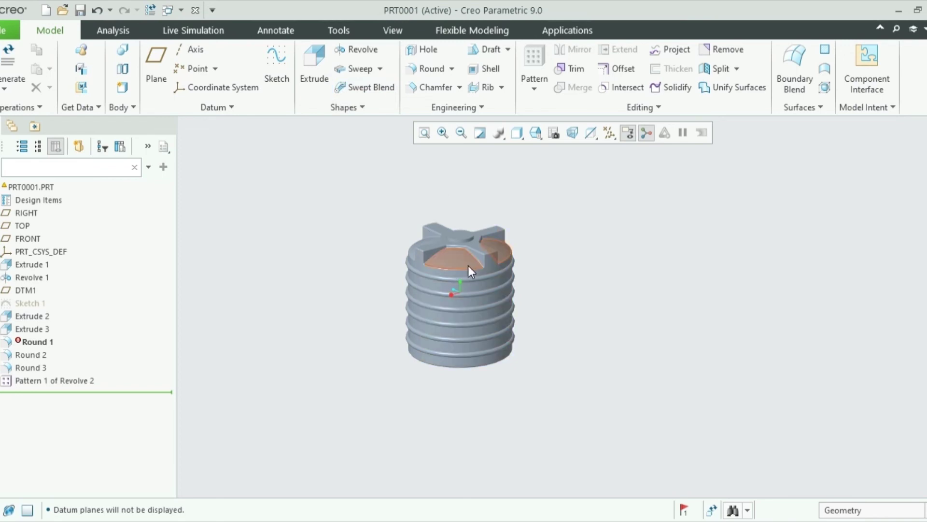
scroll(472, 212, down, 3)
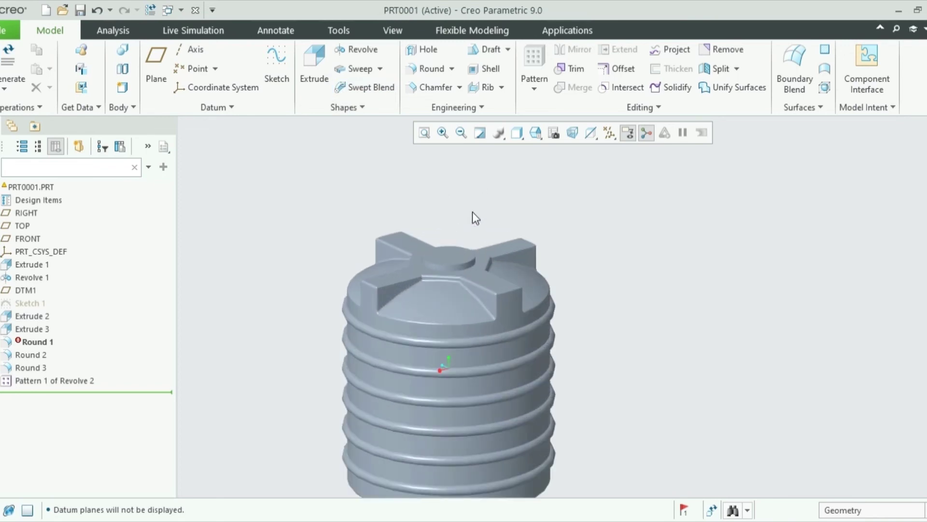
- Shell the tank with a 3 mm wall thickness, removing the top face of the central disc
click(492, 71)
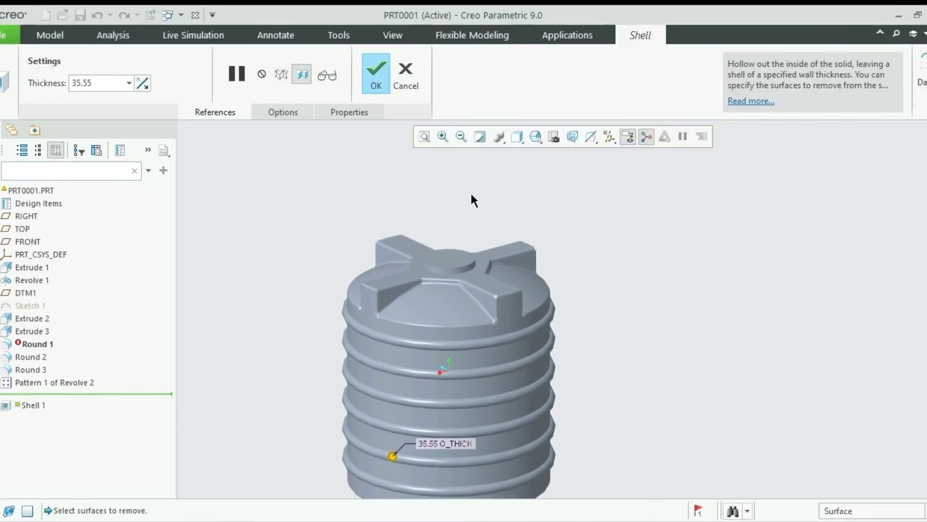
double_click(101, 83)
text(3)
key(Return)
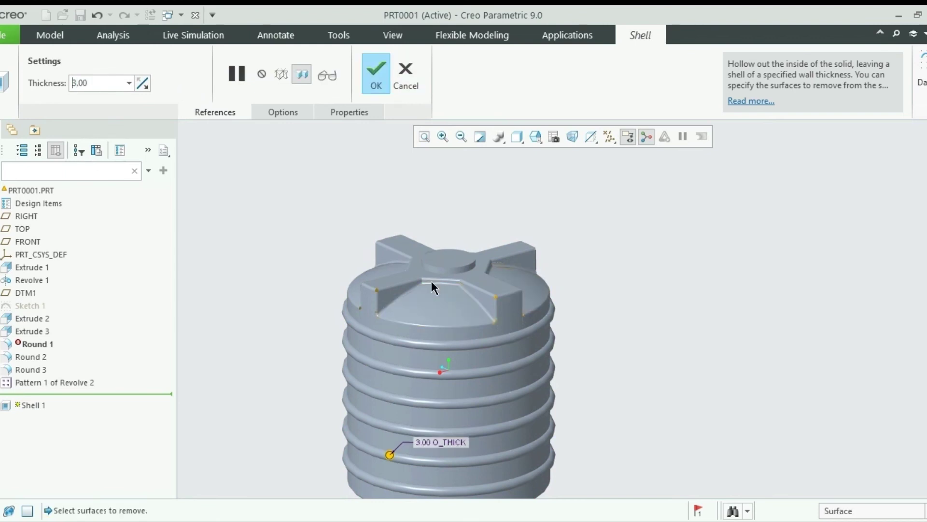
scroll(448, 249, up, 5)
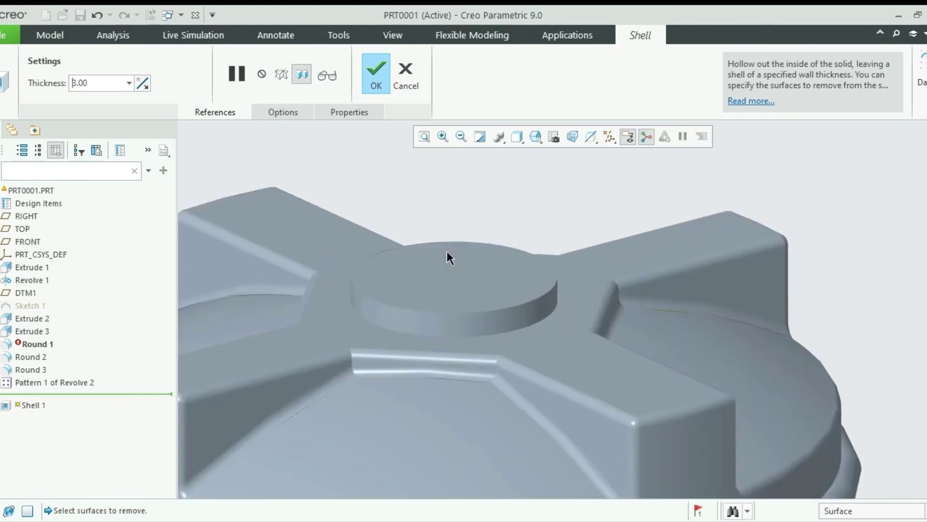
click(466, 278)
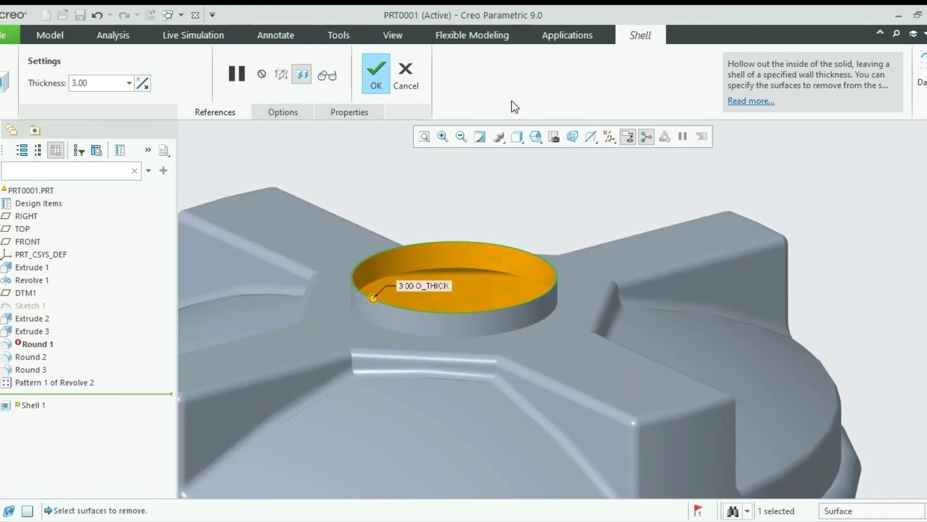
click(376, 73)
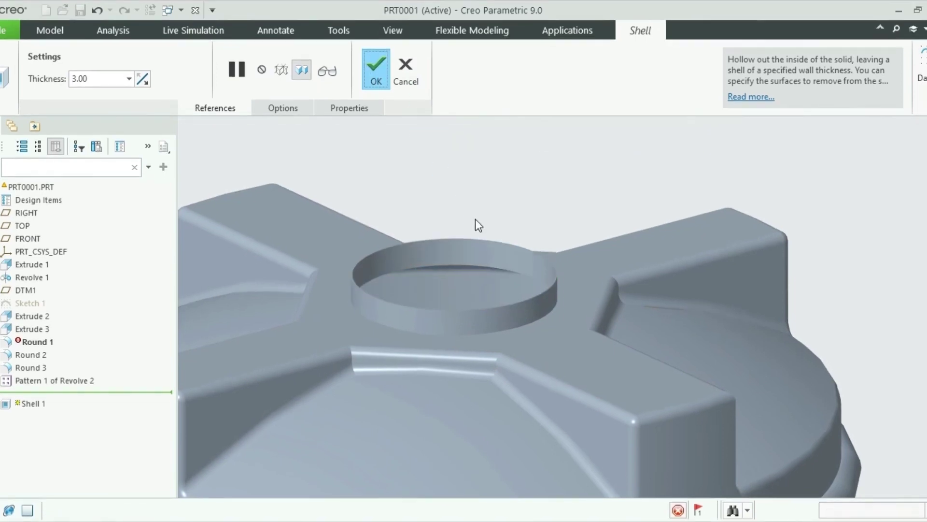
- Show the datum planes and place a planar section on the RIGHT plane through the middle of the shelled tank
mouse_move(475, 231)
middle_down()
mouse_move(476, 312)
mouse_move(479, 239)
middle_up()
scroll(472, 280, down, 5)
scroll(482, 236, up, 4)
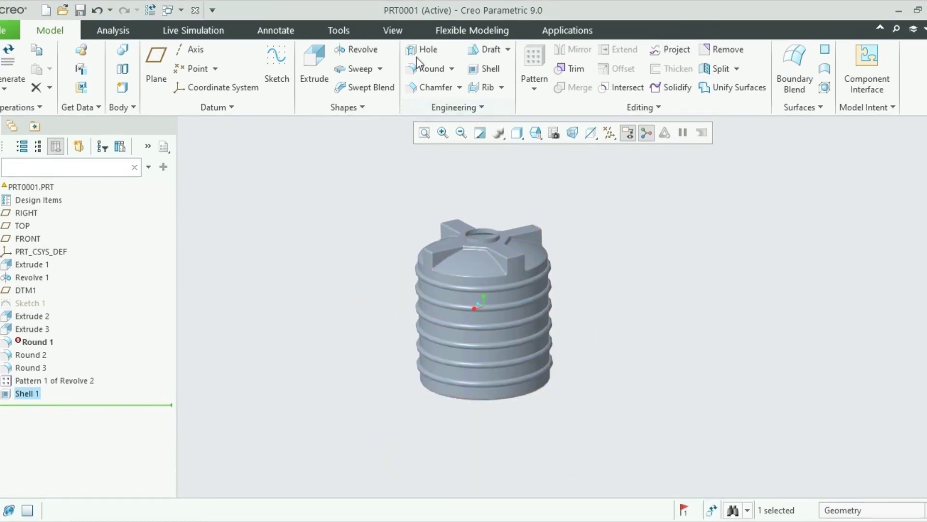
click(393, 30)
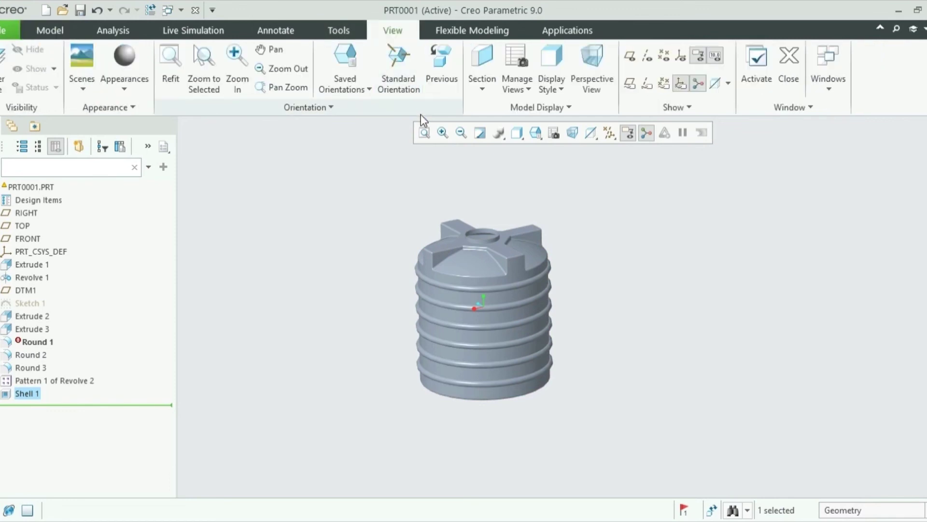
click(479, 86)
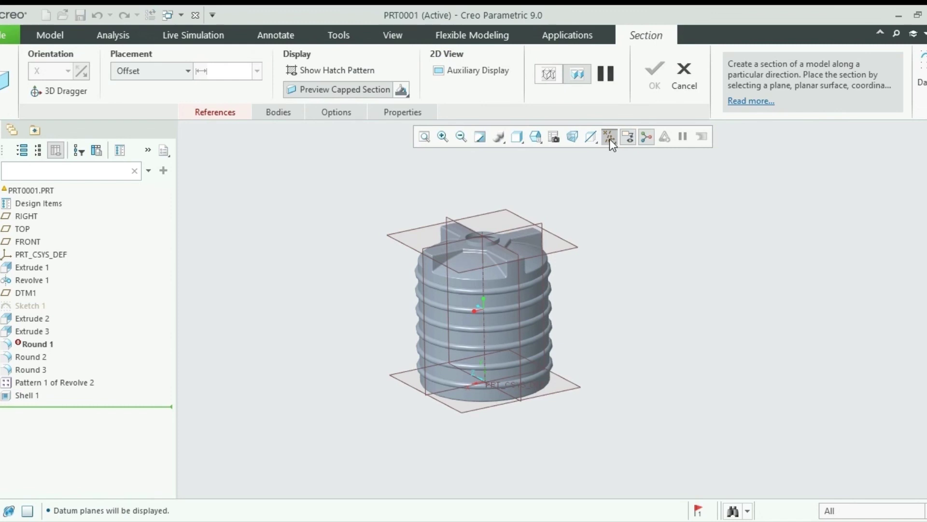
click(518, 274)
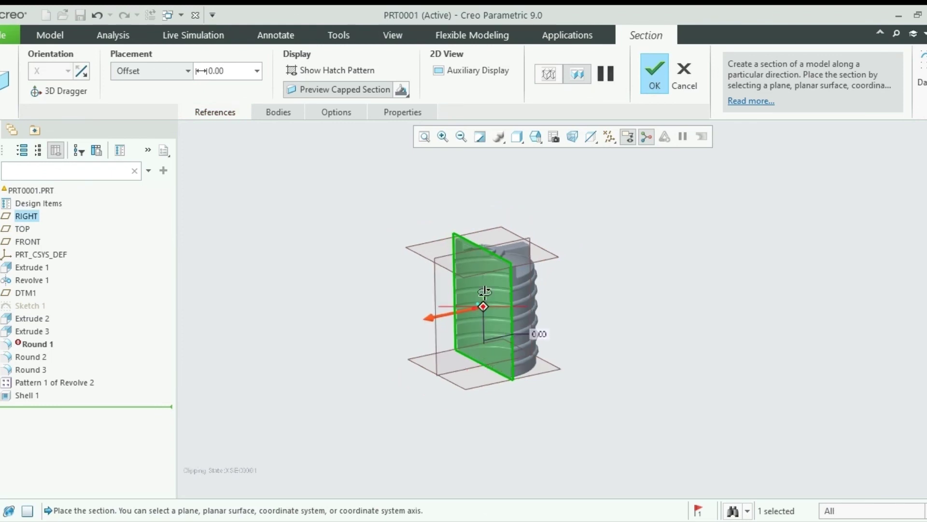
middle_drag(495, 305, 497, 338)
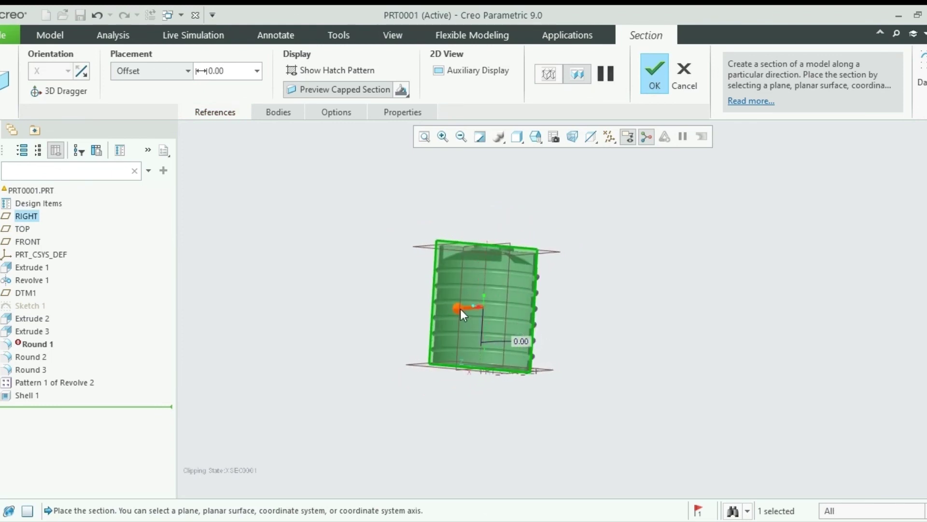
- Move the section plane outward to an offset of about 1048 mm from the RIGHT plane and complete the section
mouse_move(460, 309)
mouse_down()
mouse_move(441, 321)
mouse_move(406, 315)
mouse_move(466, 320)
mouse_move(463, 307)
mouse_up()
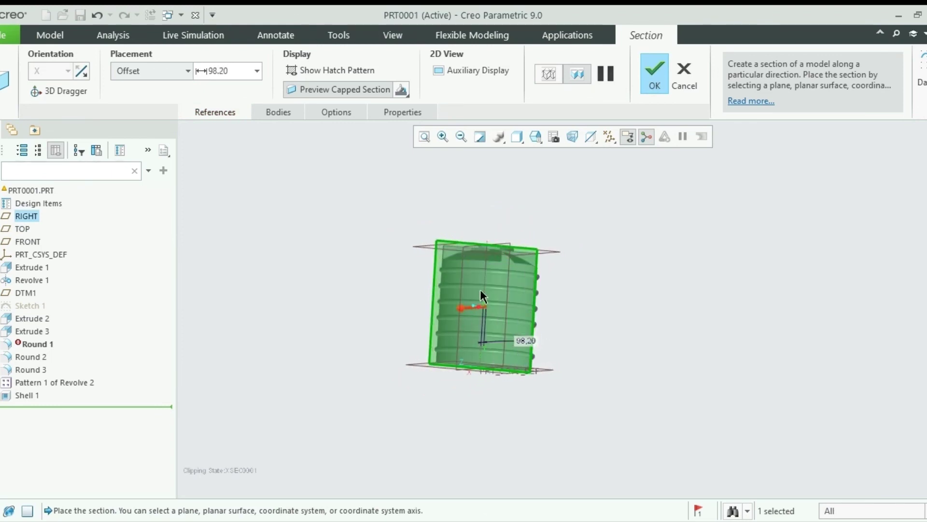
scroll(483, 283, down, 8)
scroll(495, 314, up, 4)
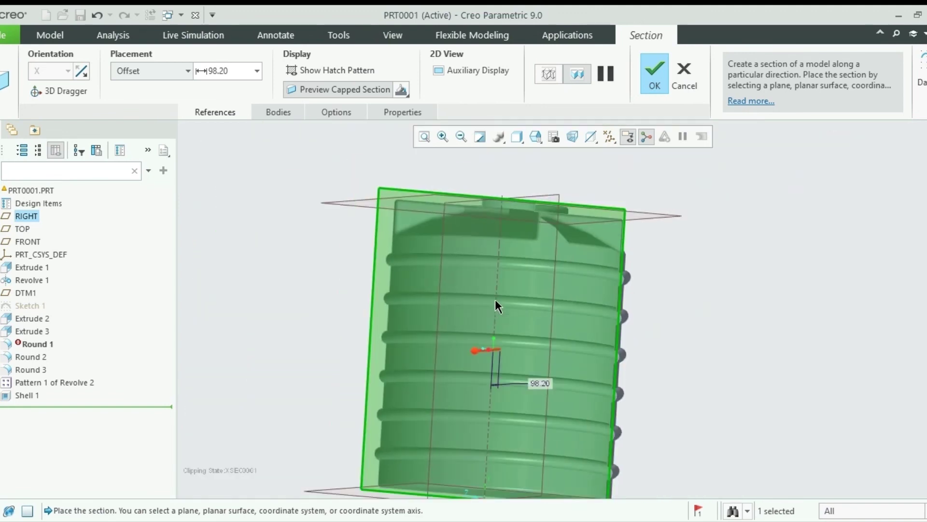
middle_drag(659, 278, 641, 298)
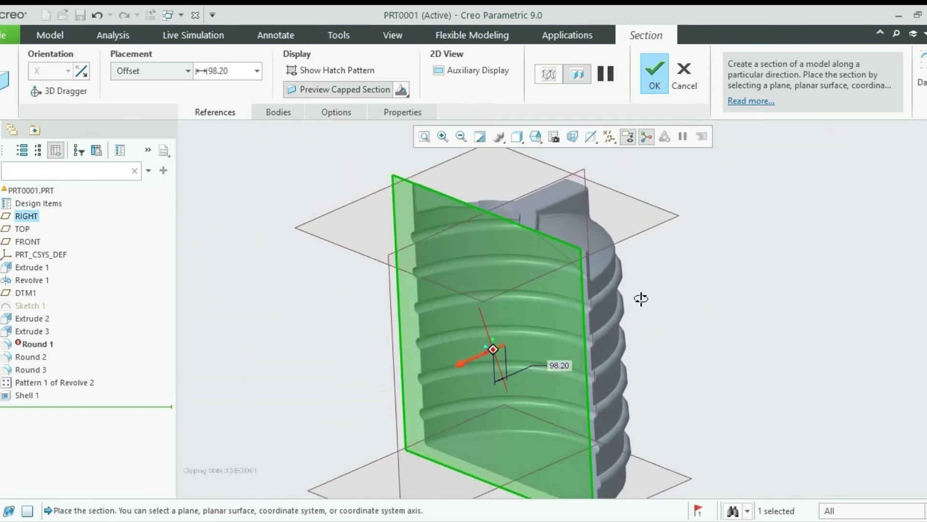
drag(458, 361, 294, 379)
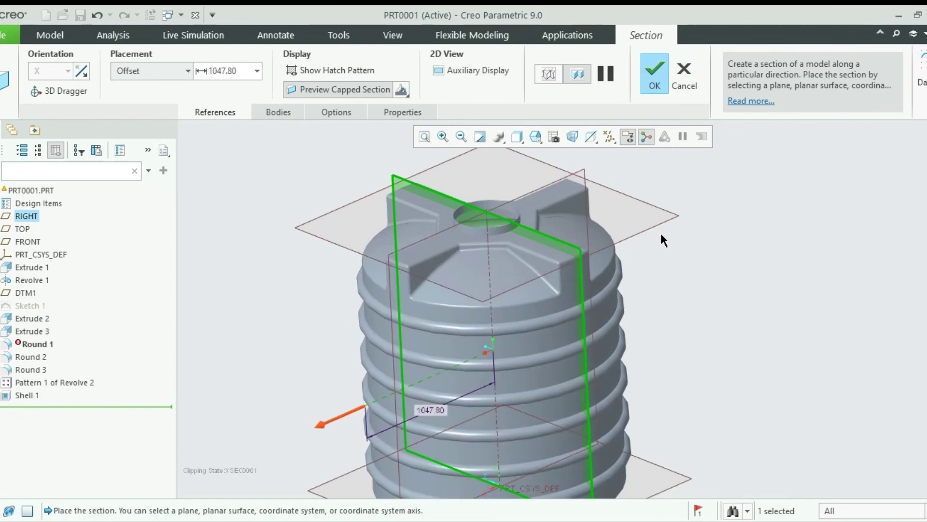
scroll(657, 240, down, 3)
click(655, 74)
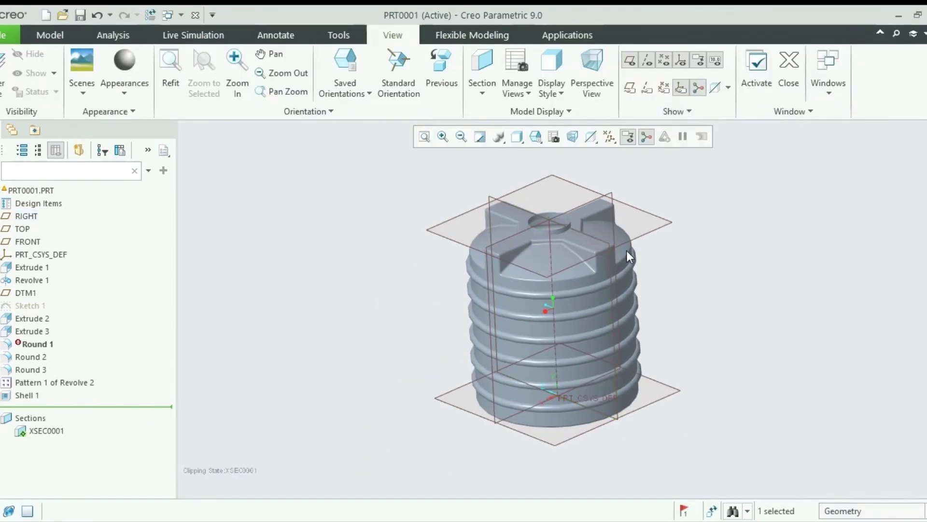
- Hide all datum planes, axes, points and coordinate systems so only the tank is displayed
middle_drag(644, 279, 641, 261)
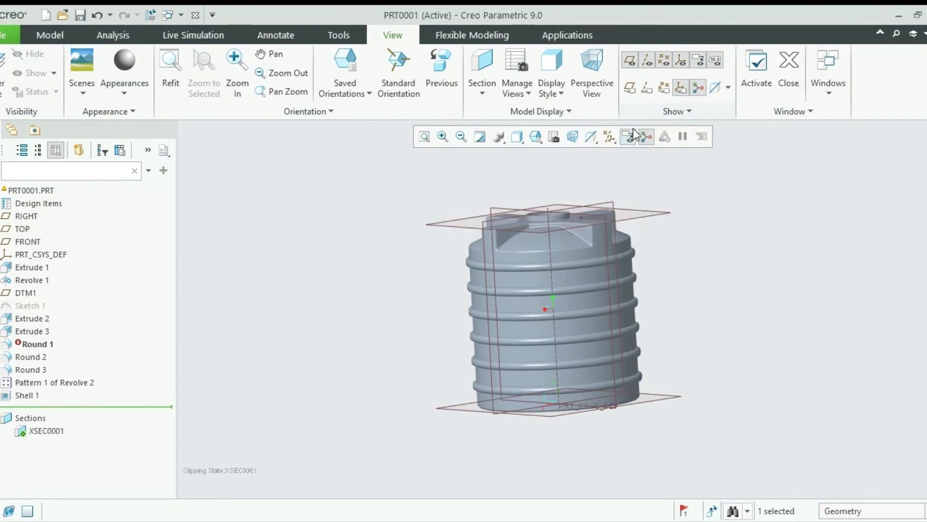
click(610, 136)
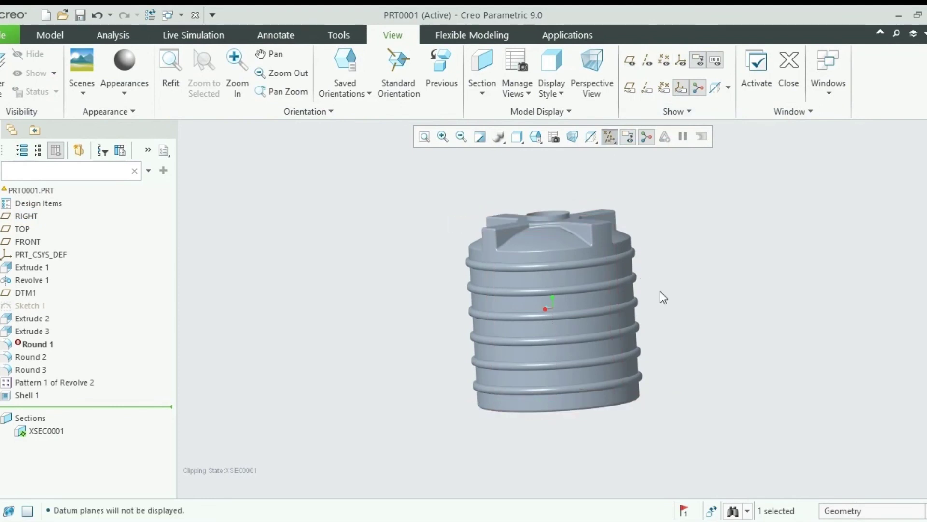
middle_drag(658, 288, 685, 284)
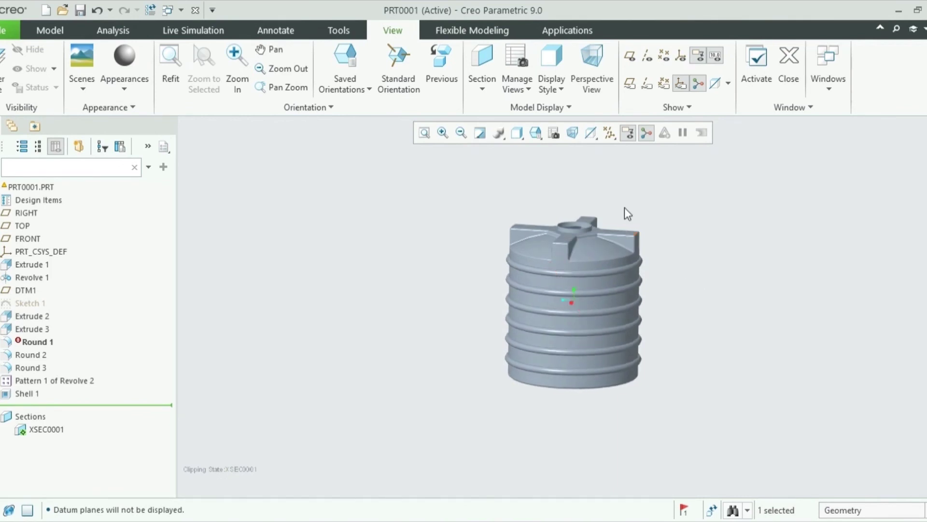
scroll(696, 240, up, 2)
scroll(700, 247, down, 2)
scroll(699, 243, down, 1)
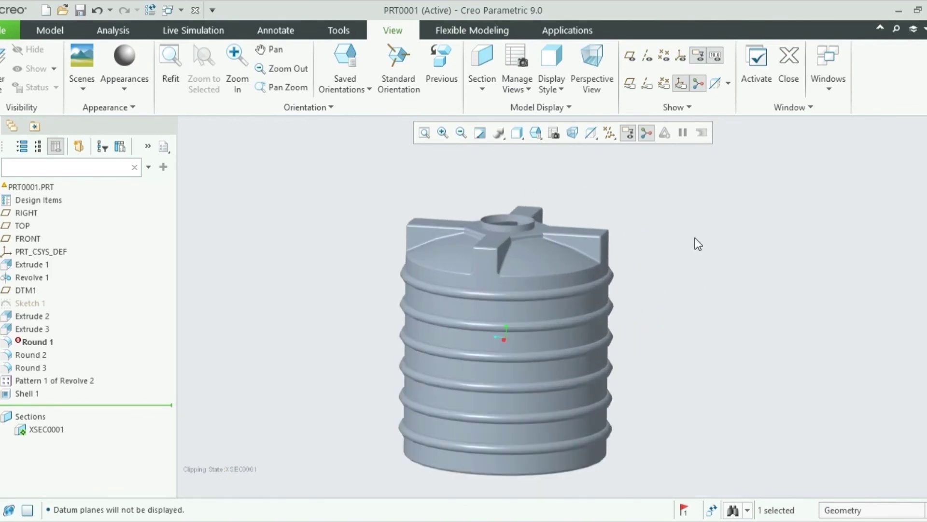
- Apply a yellow appearance to all surfaces of the tank
click(123, 95)
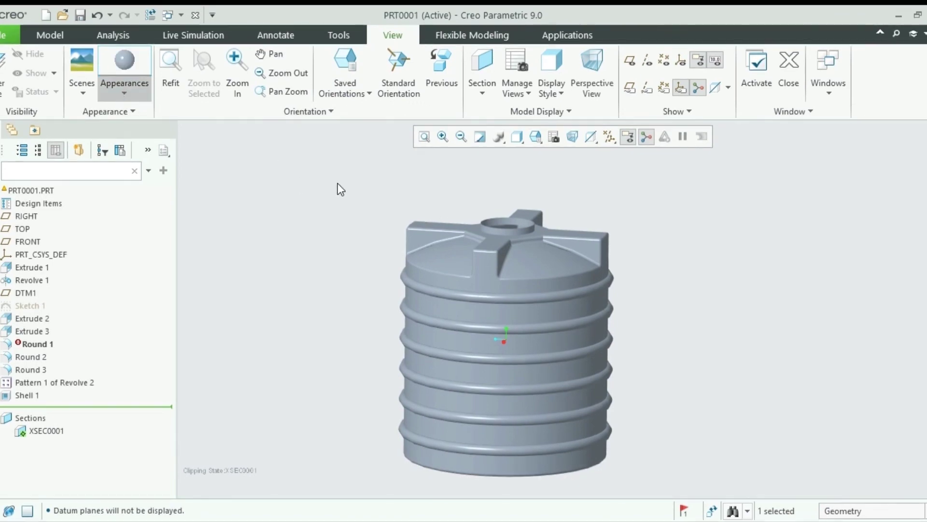
mouse_move(345, 172)
mouse_down()
mouse_move(617, 383)
mouse_move(696, 483)
mouse_move(660, 486)
mouse_up()
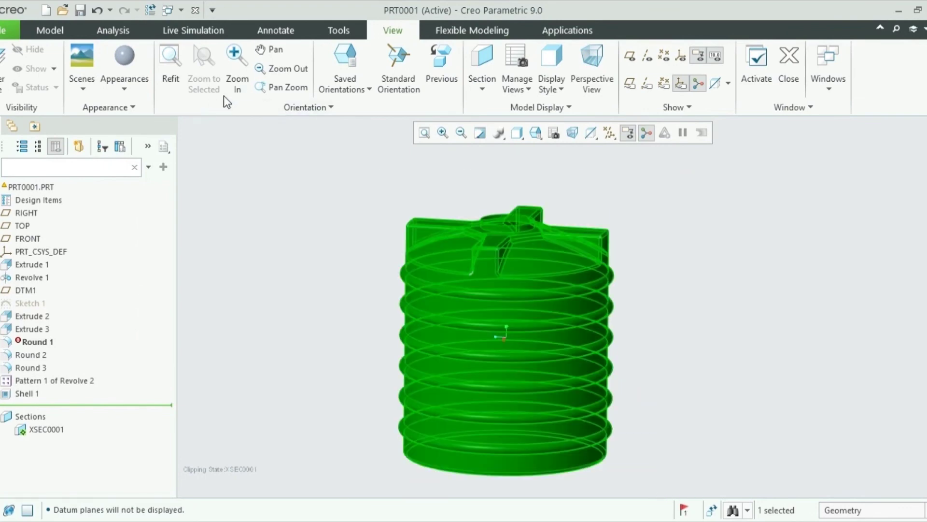
click(126, 87)
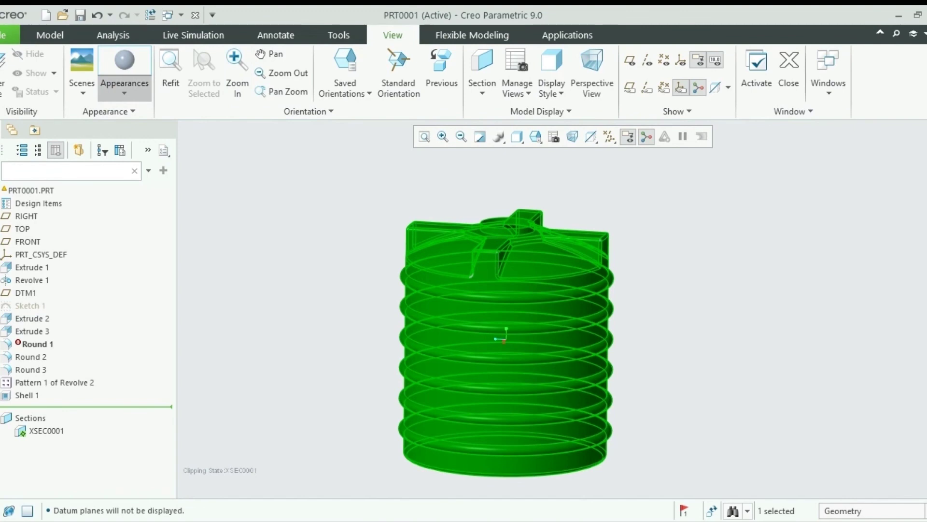
middle_click(188, 225)
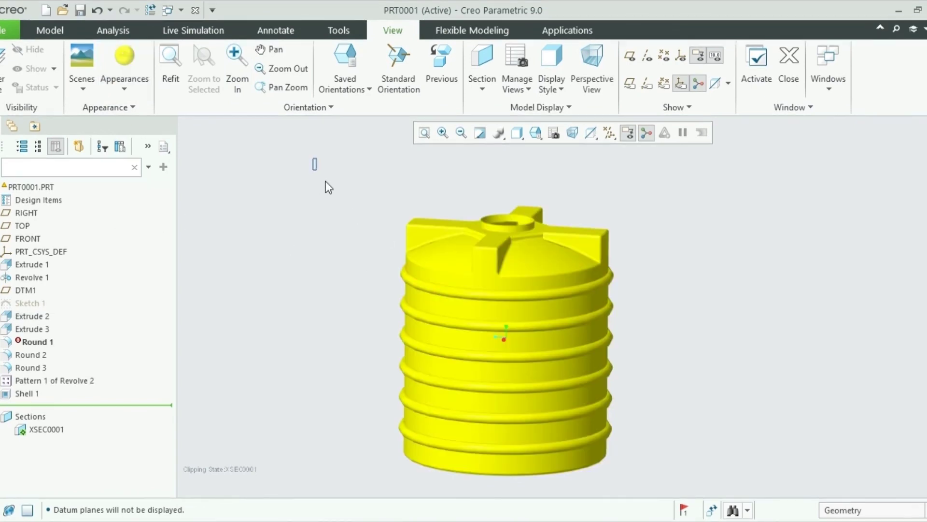
- Recolour all surfaces of the tank with a blue appearance
drag(328, 187, 672, 490)
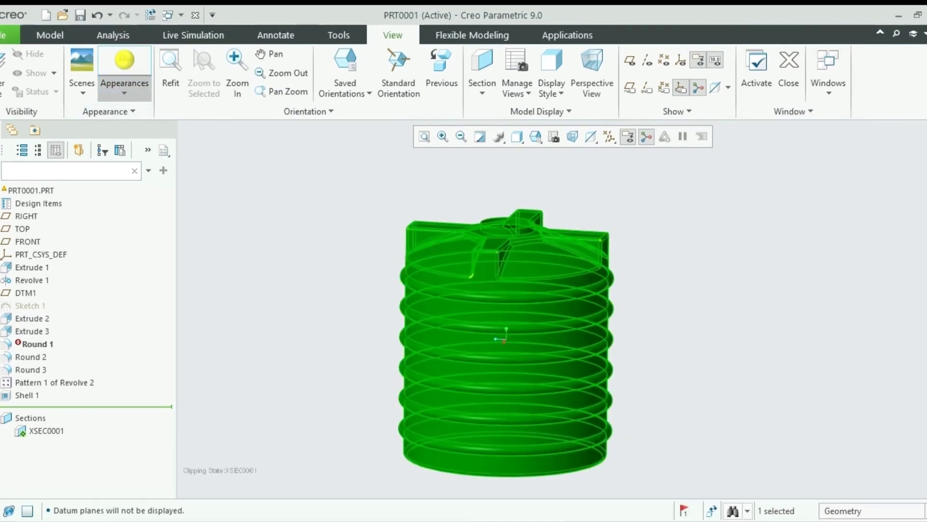
click(124, 82)
click(122, 203)
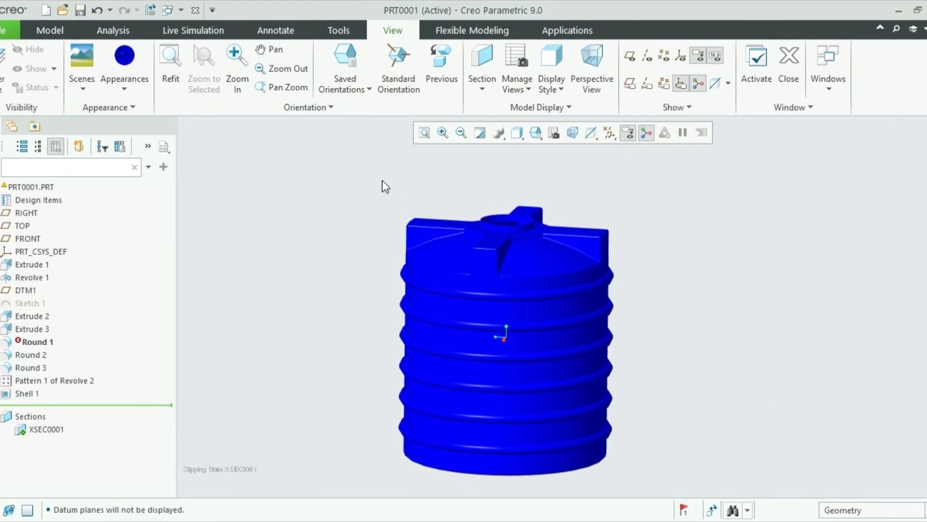
- Apply a red appearance to all surfaces of the tank
drag(358, 172, 657, 488)
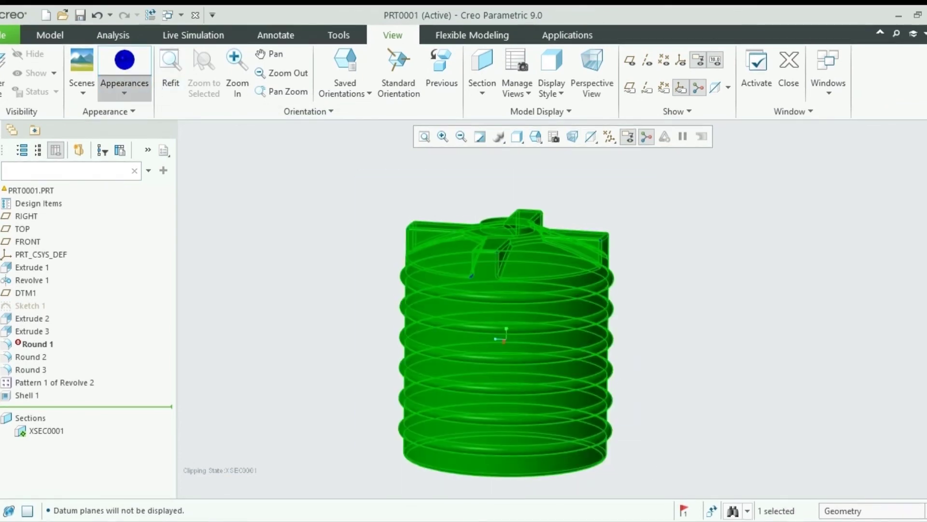
click(125, 59)
scroll(743, 361, down, 2)
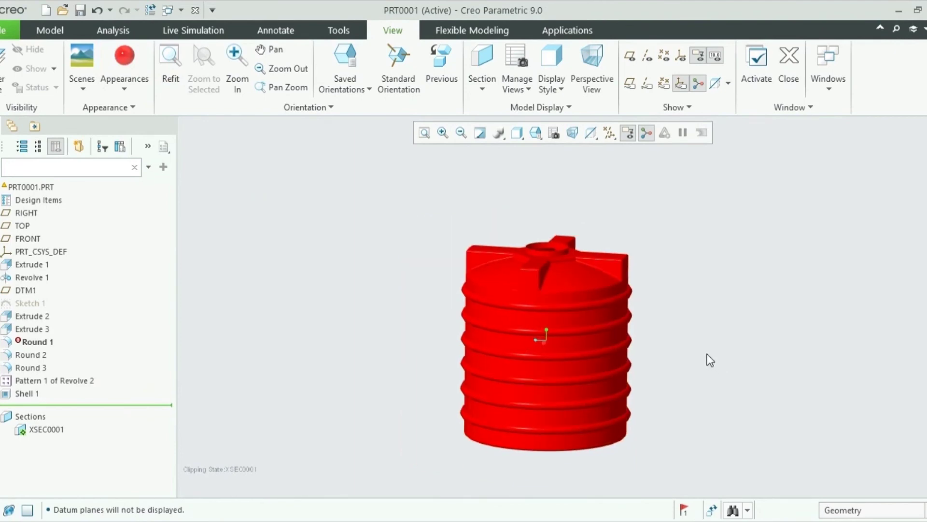
- Set the display style to Shading With Reflections and examine the red tank from the side and through its top opening
mouse_move(707, 353)
middle_down()
mouse_move(588, 309)
mouse_move(462, 204)
mouse_move(447, 265)
mouse_move(459, 215)
mouse_move(441, 187)
mouse_move(477, 205)
middle_up()
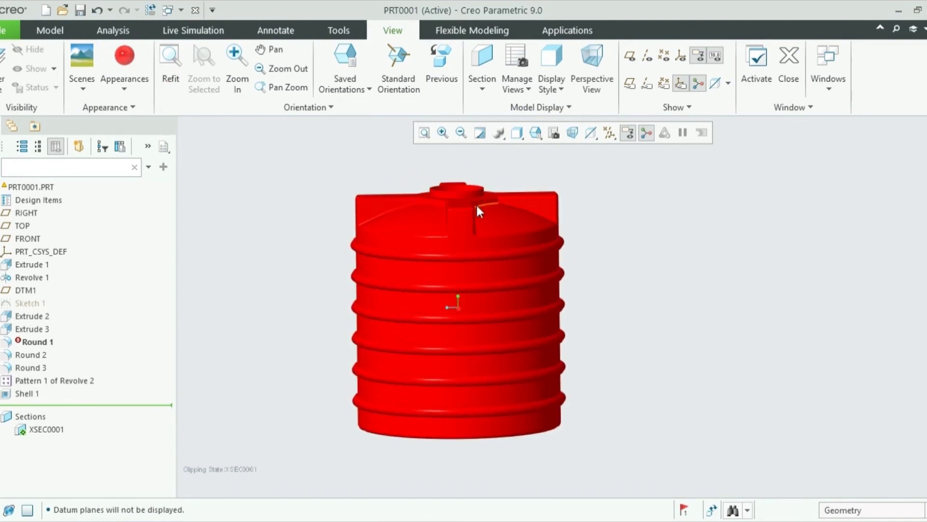
click(516, 135)
click(534, 153)
scroll(655, 326, up, 2)
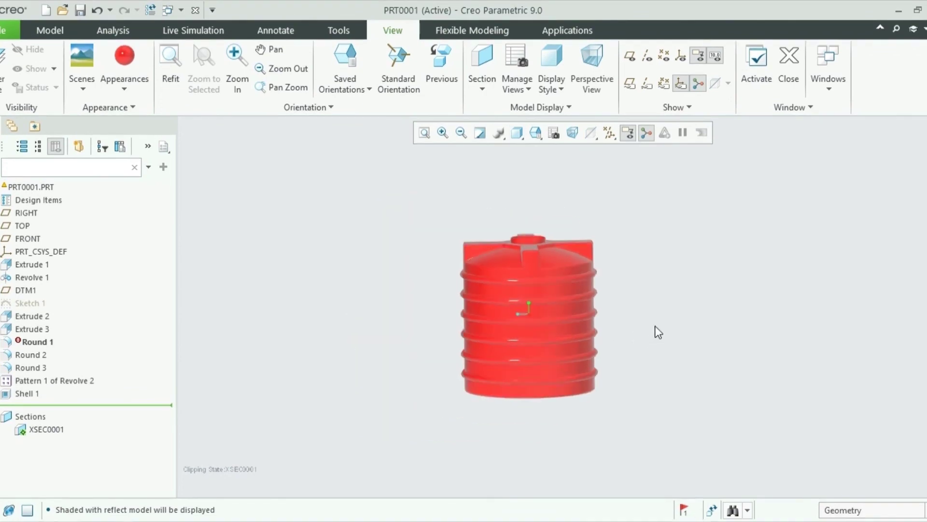
mouse_move(640, 345)
middle_down()
mouse_move(619, 352)
mouse_move(625, 424)
mouse_move(623, 337)
mouse_move(641, 314)
mouse_move(706, 337)
mouse_move(728, 331)
mouse_move(720, 315)
mouse_move(653, 283)
mouse_move(673, 268)
mouse_move(674, 314)
mouse_move(662, 319)
mouse_move(692, 305)
mouse_move(741, 325)
mouse_move(724, 289)
mouse_move(679, 296)
mouse_move(676, 271)
mouse_move(703, 308)
middle_up()
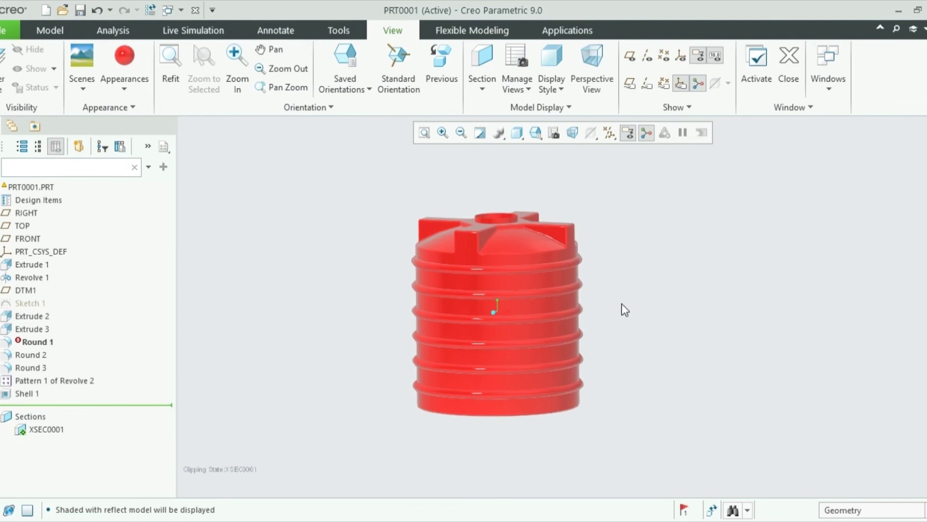
scroll(554, 272, down, 5)
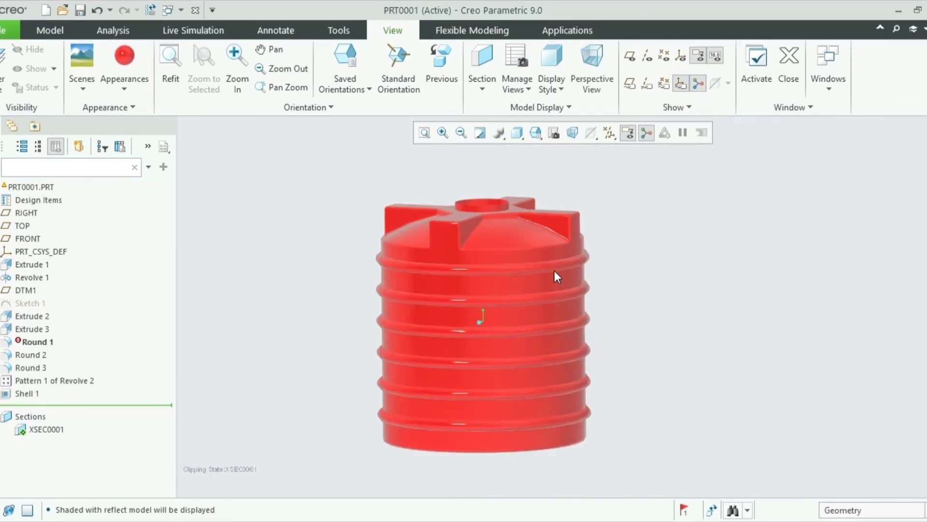
scroll(555, 271, up, 5)
middle_drag(509, 262, 486, 338)
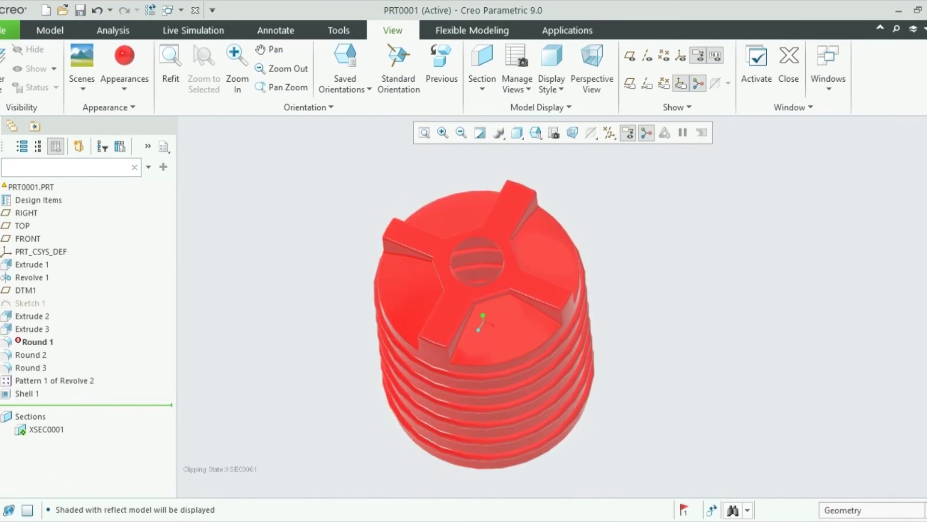